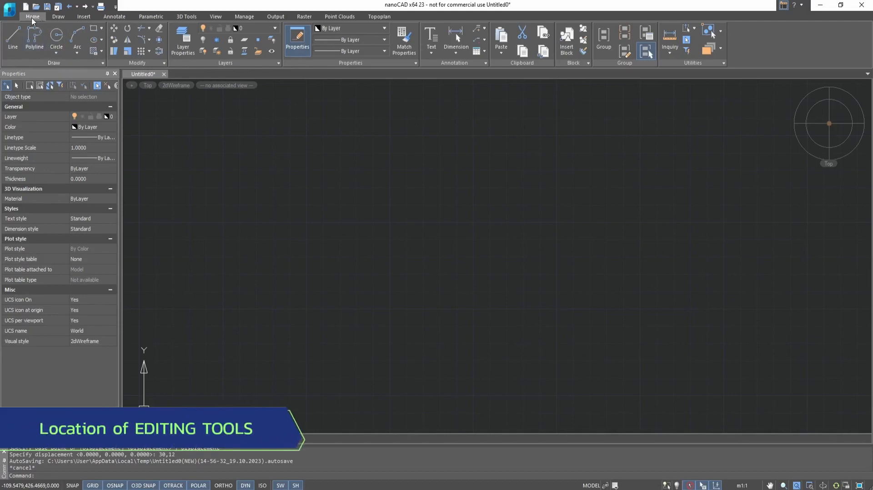
Expand the Home tab's Modify panel, then show the Draw tab's editing tools.
click(136, 64)
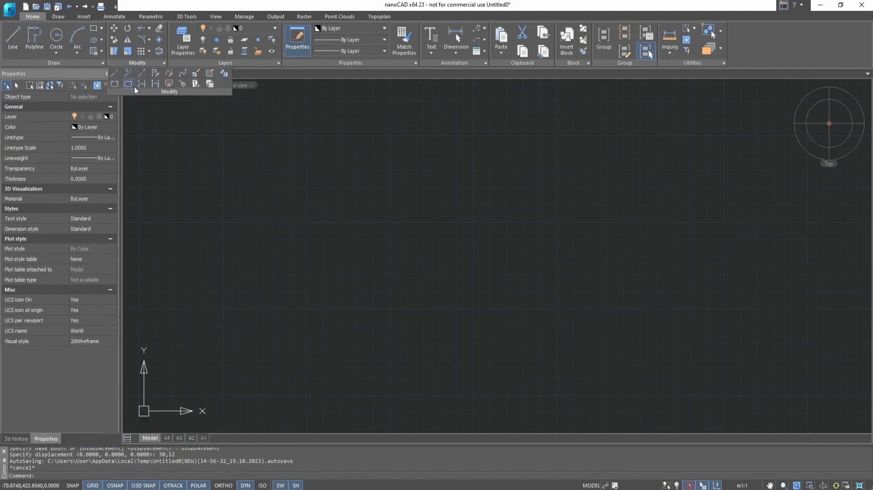
click(60, 18)
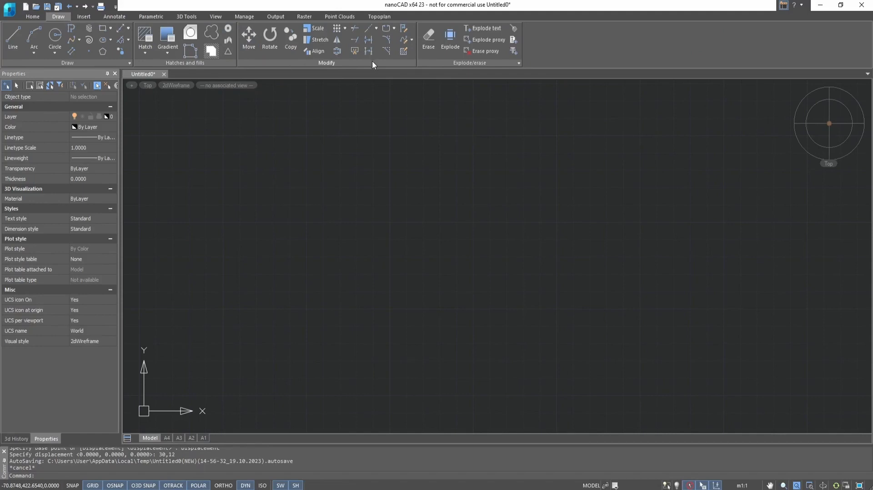
Move the circle by its centre onto the square's top-right corner.
click(32, 17)
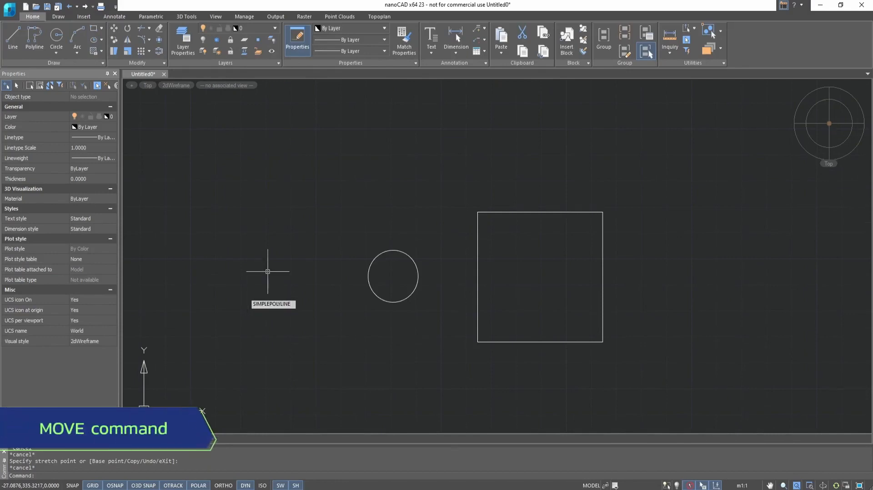
click(115, 28)
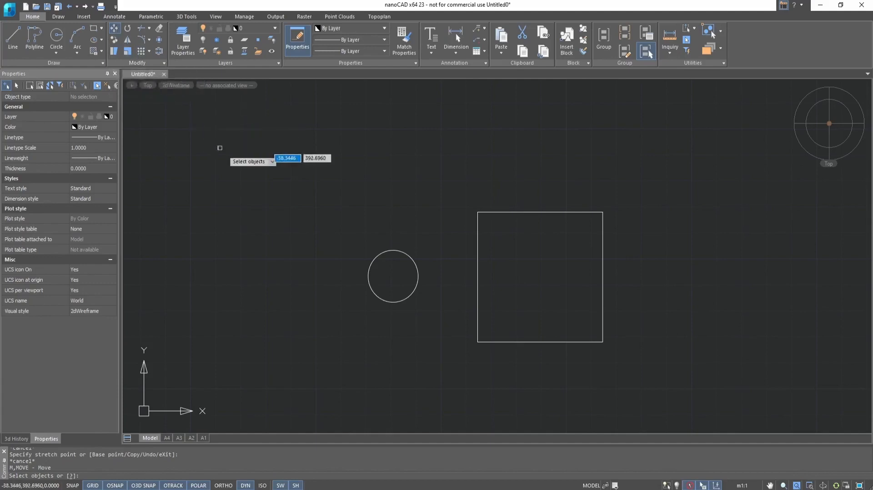
click(380, 255)
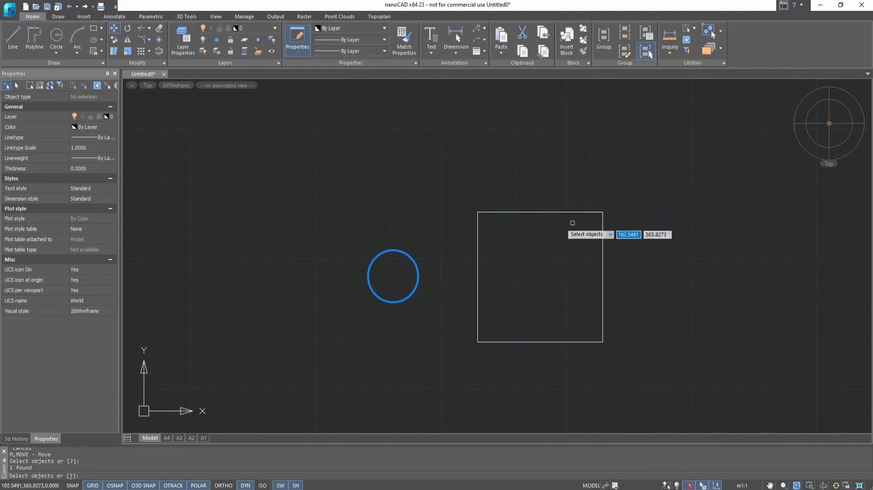
key(Return)
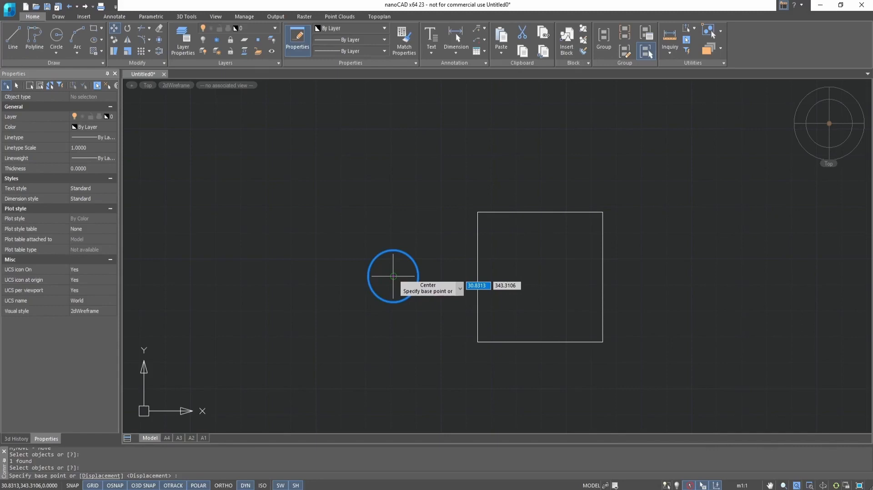
click(394, 276)
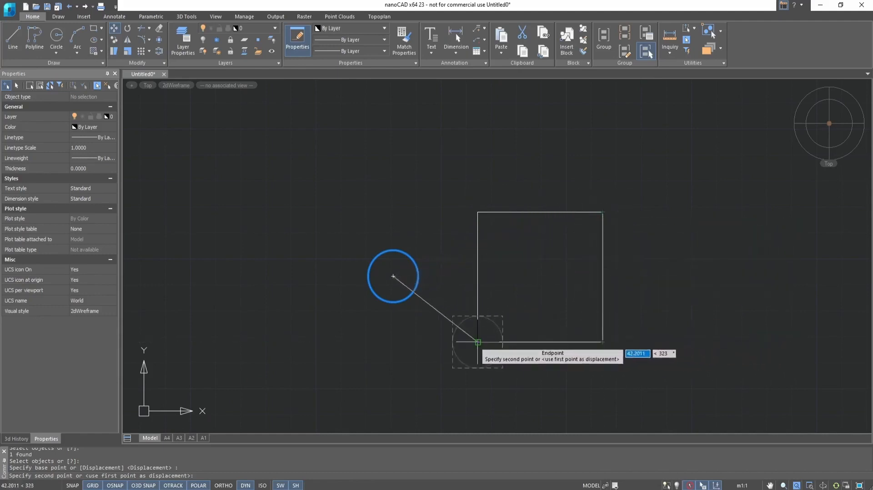
click(603, 212)
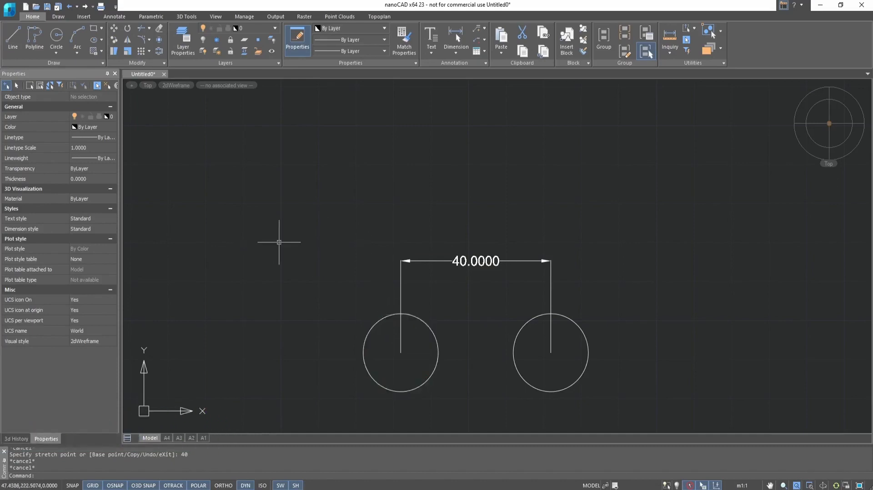
Move the left circle 40 units right from its centre onto the right circle.
click(114, 31)
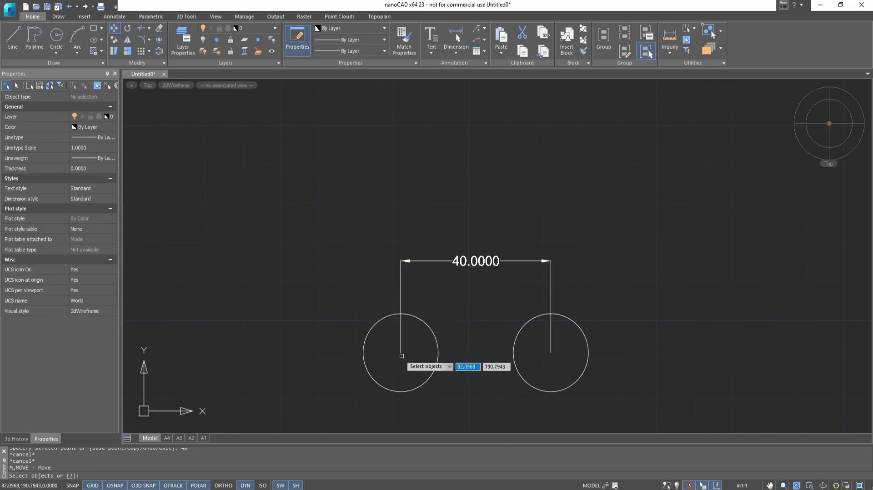
click(424, 324)
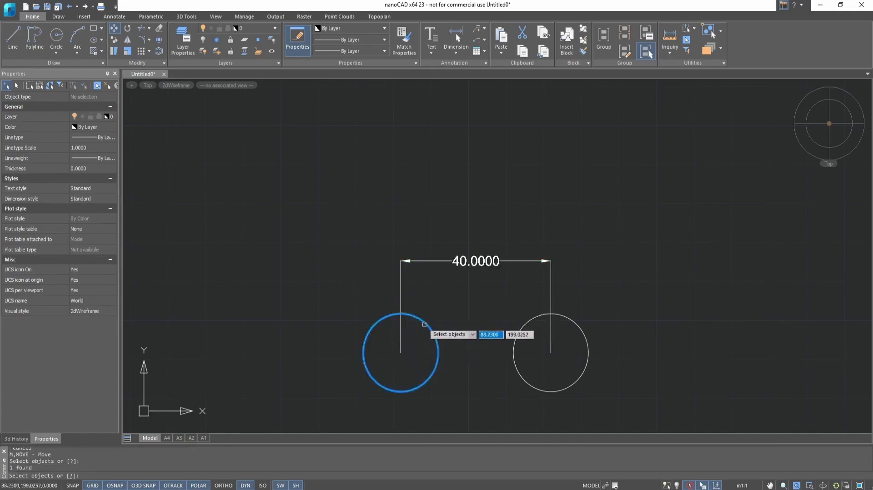
key(Return)
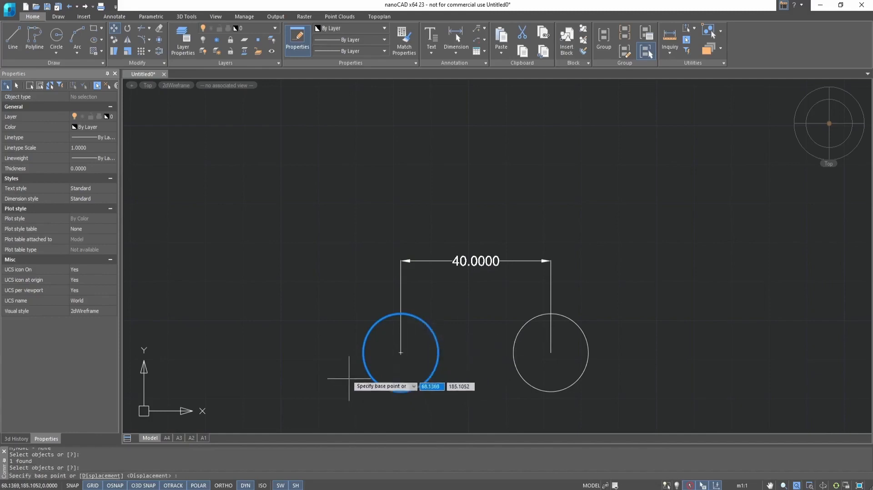
click(401, 353)
text(40)
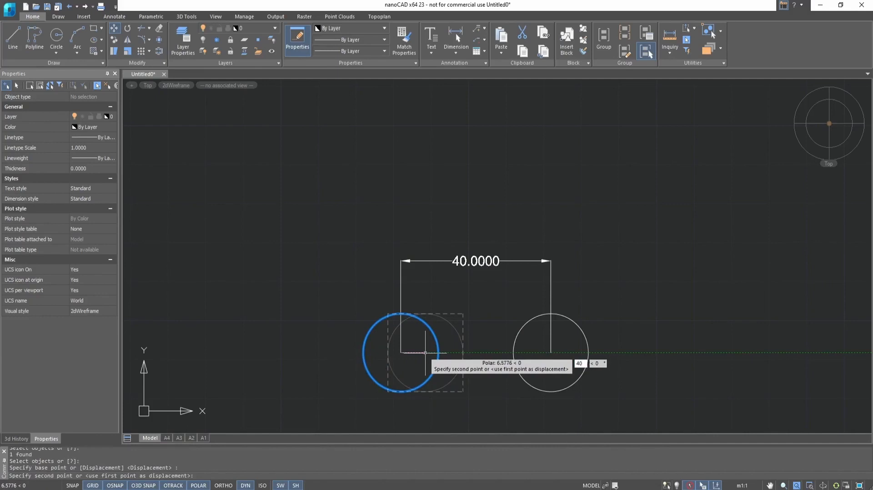
key(Return)
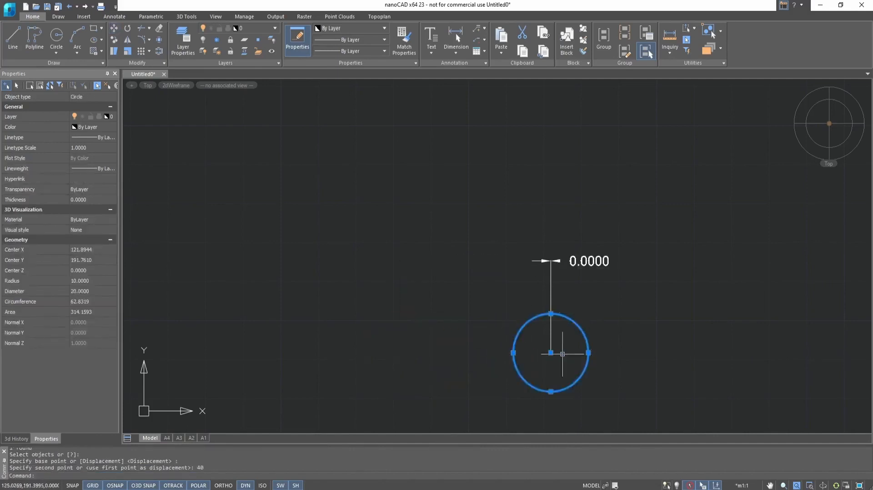
key(Escape)
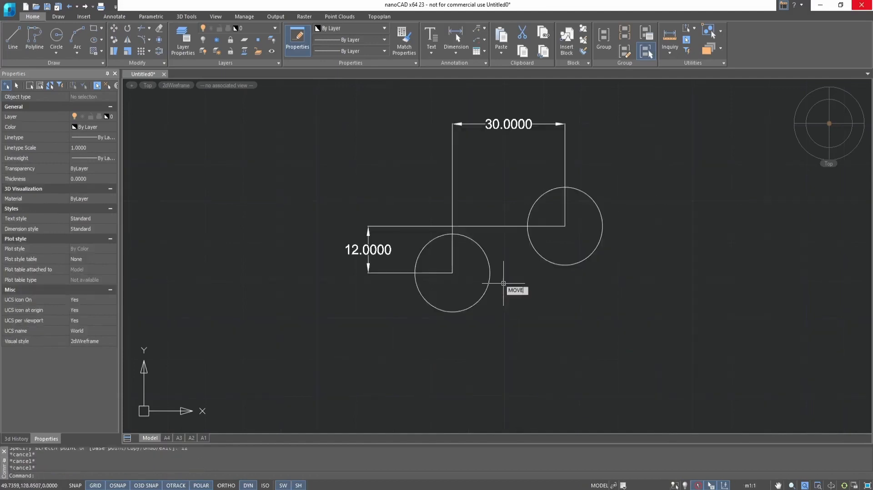
Move the lower circle by a 30,12 displacement onto the upper circle.
key(Return)
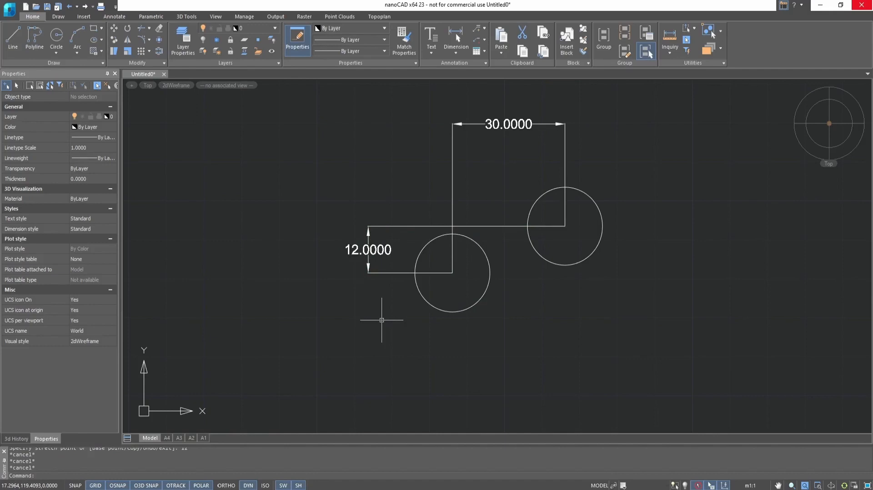
click(113, 28)
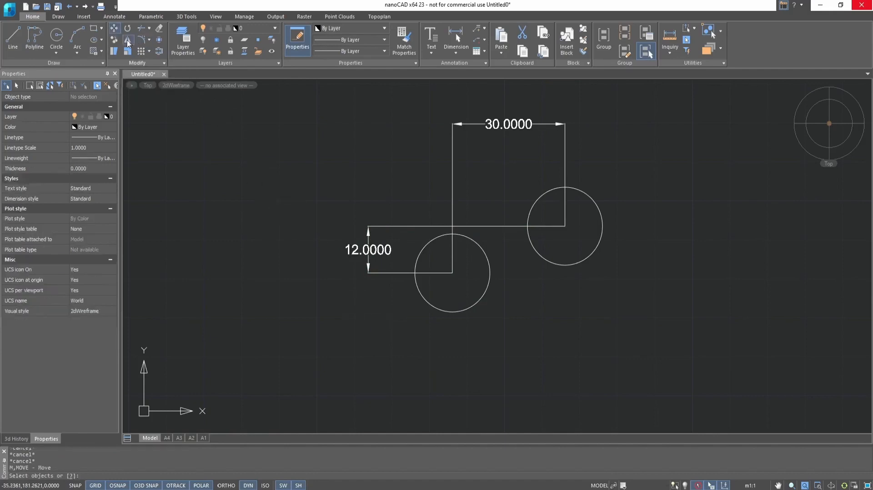
click(477, 244)
key(Return)
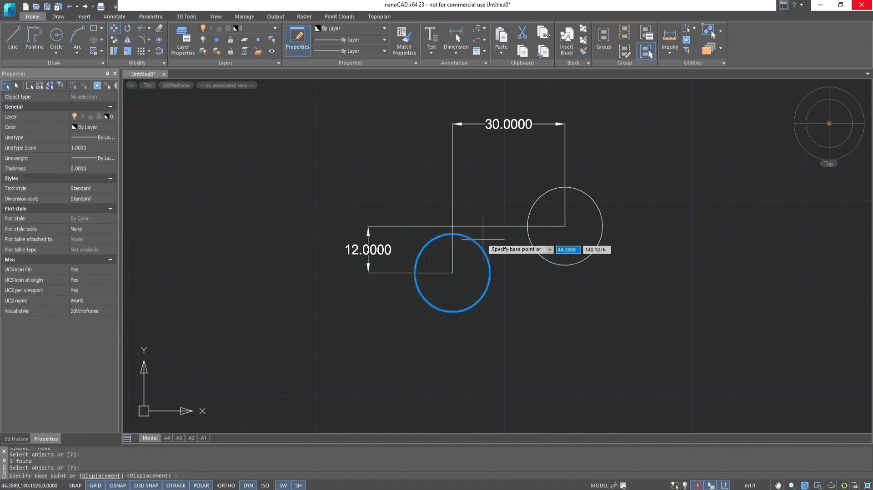
click(101, 475)
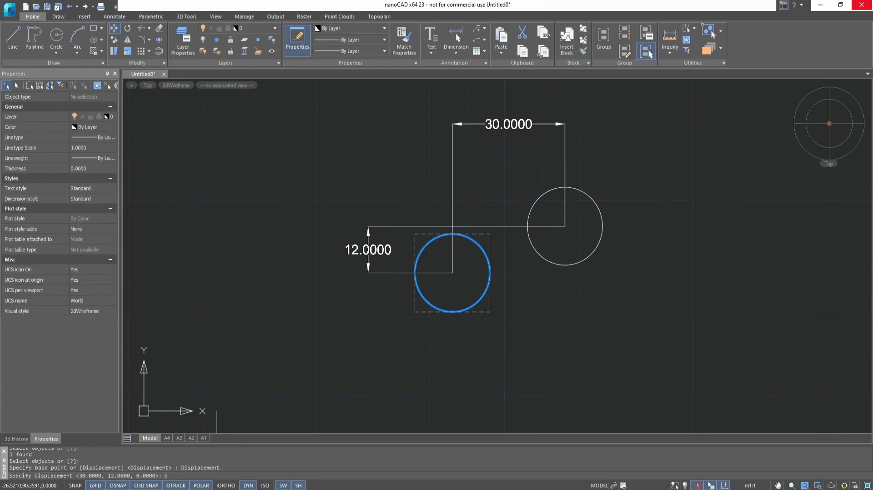
text(0,12)
key(Return)
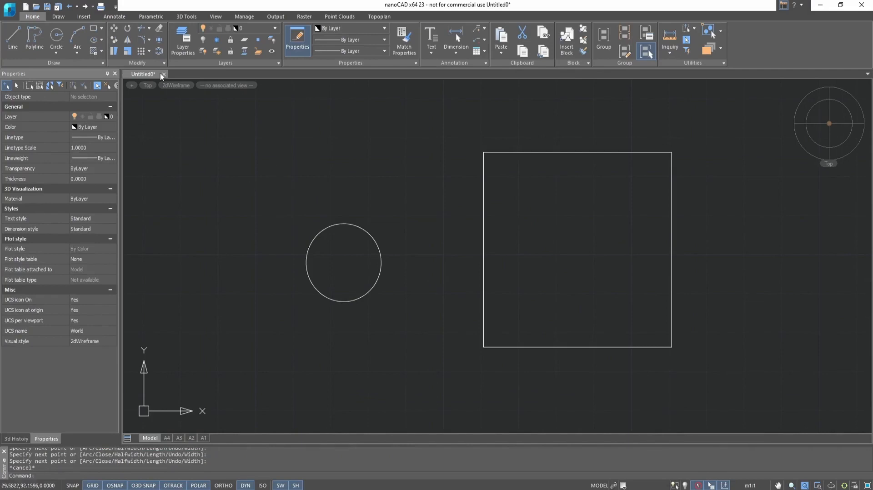
Move the circle 50 units right, from the rectangle's bottom-left to bottom-right corner.
click(114, 29)
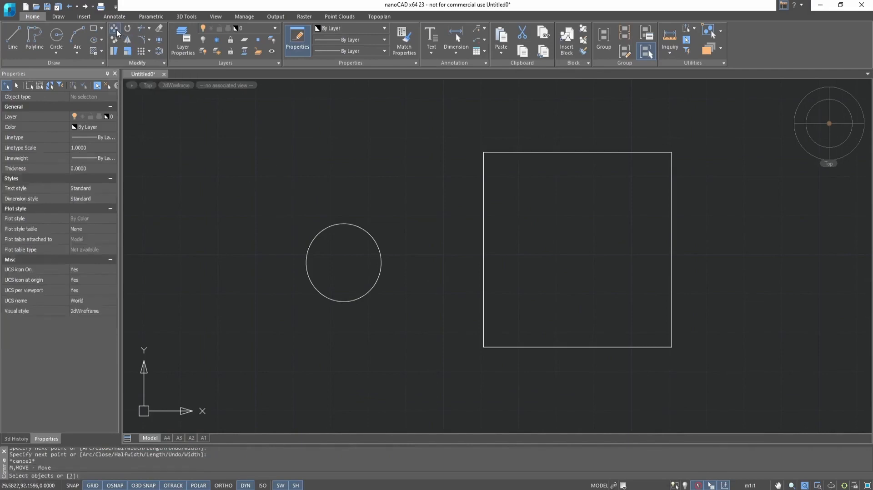
click(337, 224)
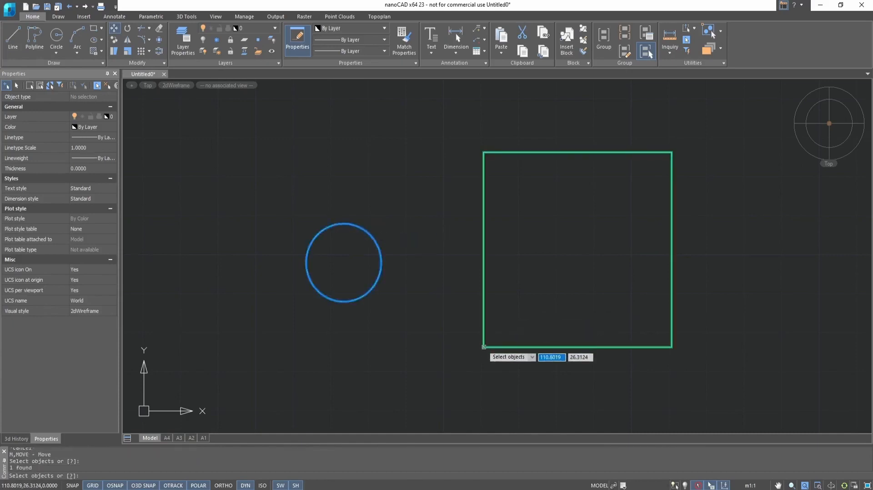
key(Return)
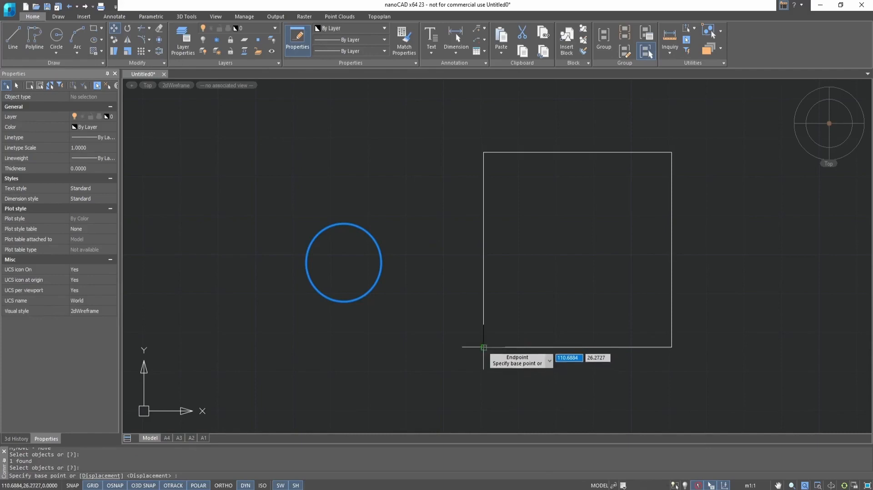
click(483, 346)
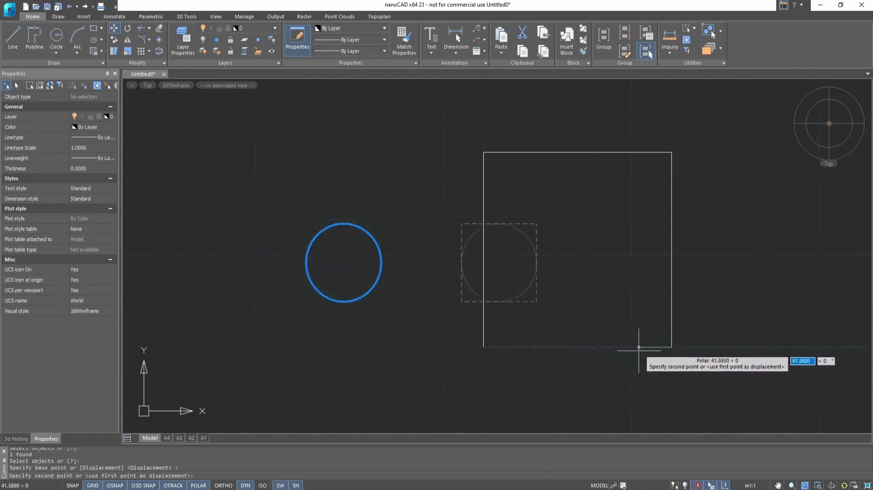
click(672, 348)
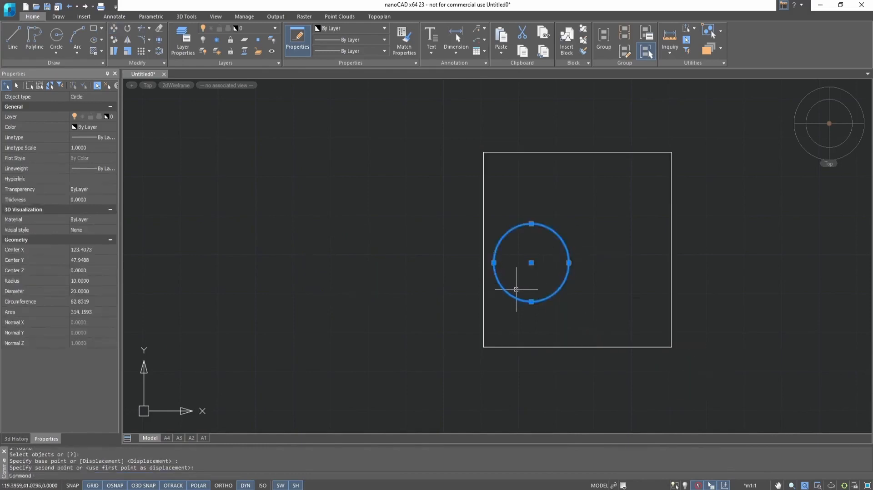
key(Escape)
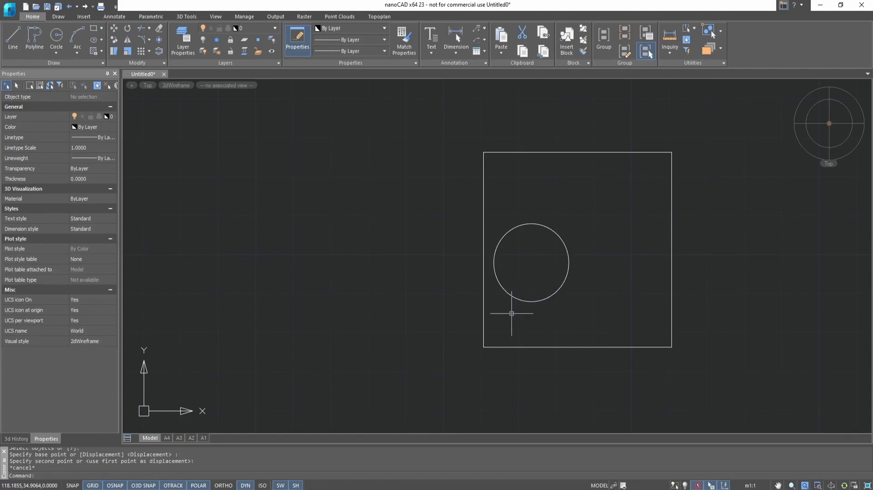
scroll(511, 313, down, 5)
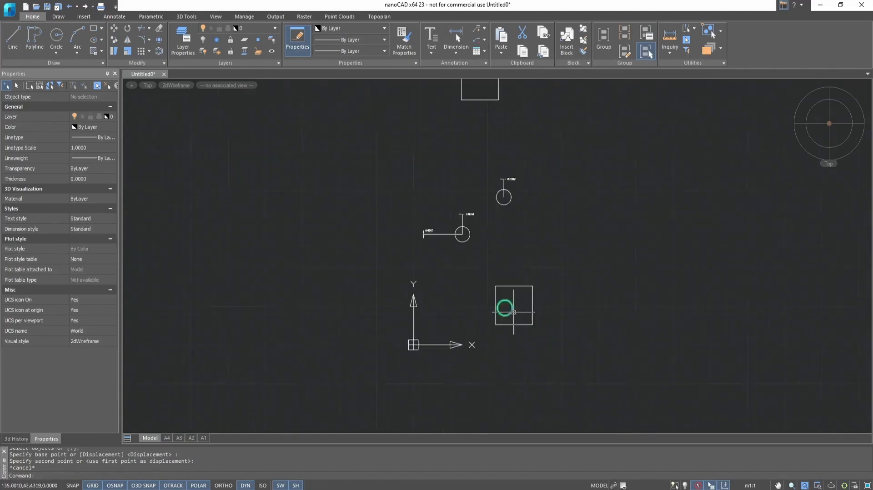
Window-select the square and circle together, cancelling the accidental grip edits.
drag(462, 336, 570, 255)
click(466, 336)
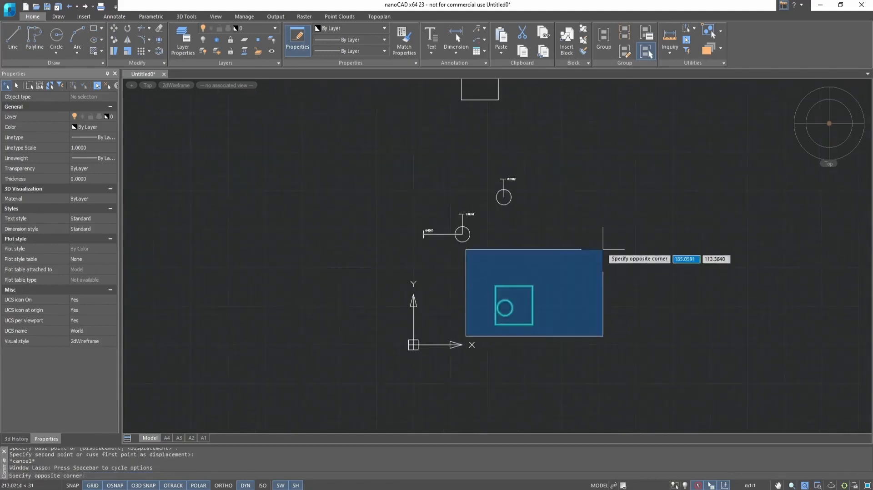
click(629, 213)
click(533, 305)
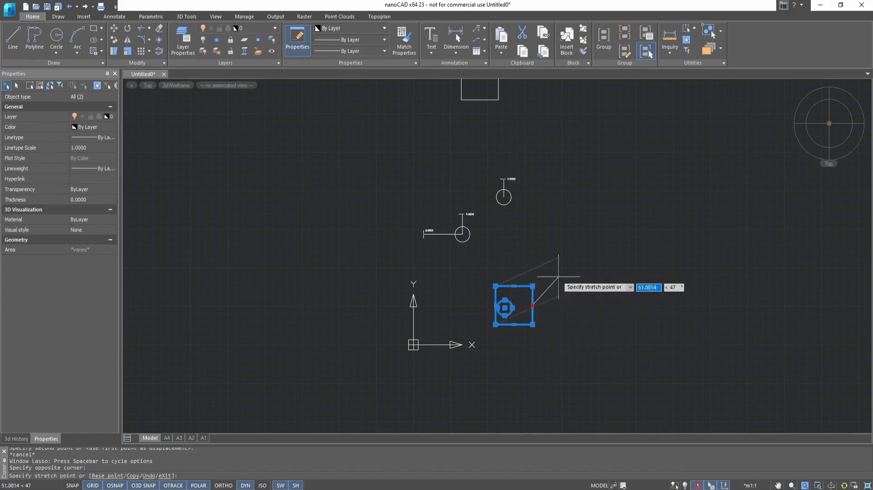
key(Escape)
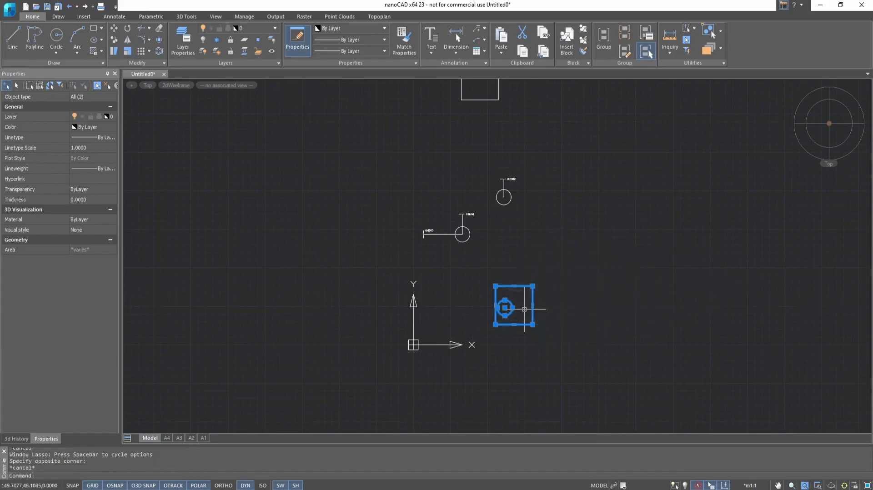
click(504, 308)
key(Escape)
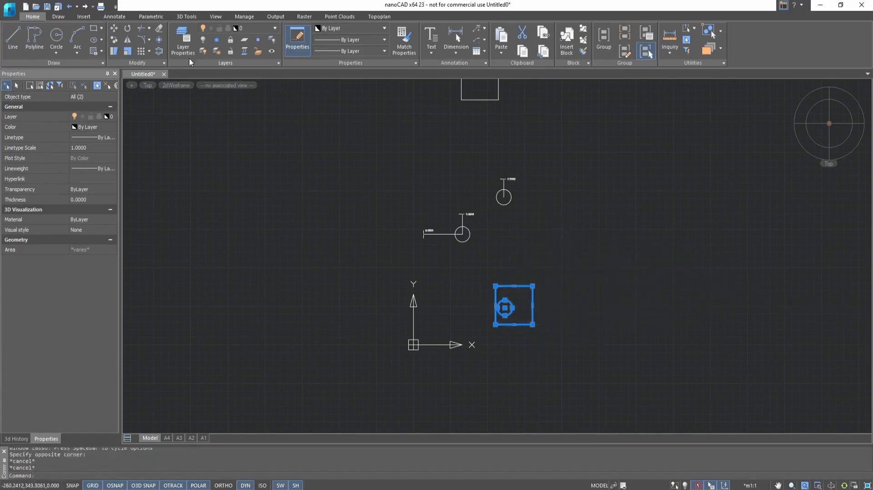
Move the square and circle from the circle's centre up and to the right.
click(114, 28)
click(504, 308)
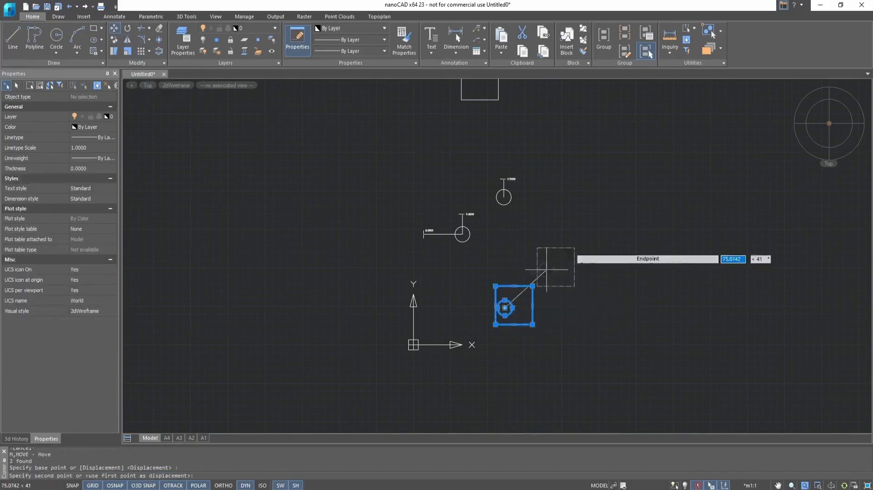
click(581, 256)
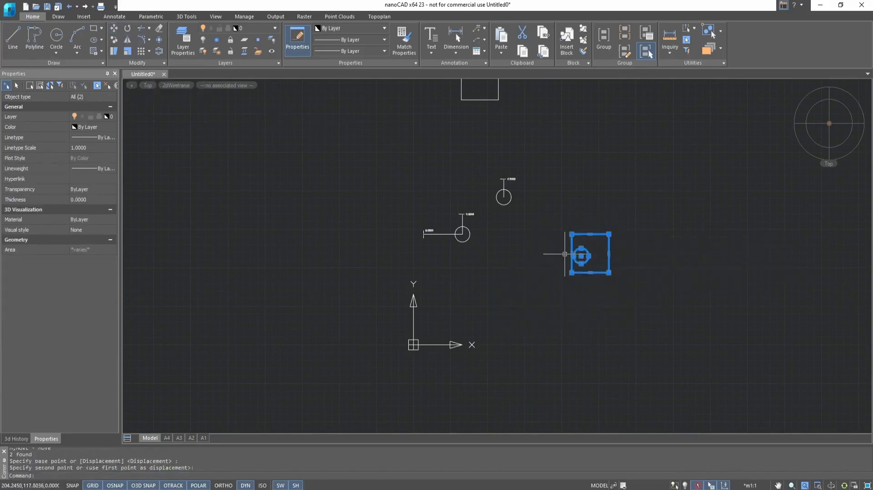
key(Escape)
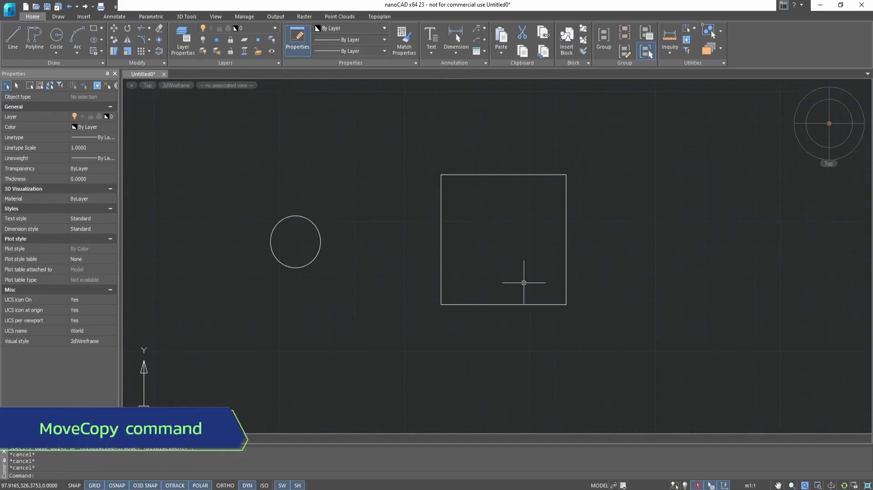
Copy the circle from its centre onto all four corners of the rectangle.
click(114, 42)
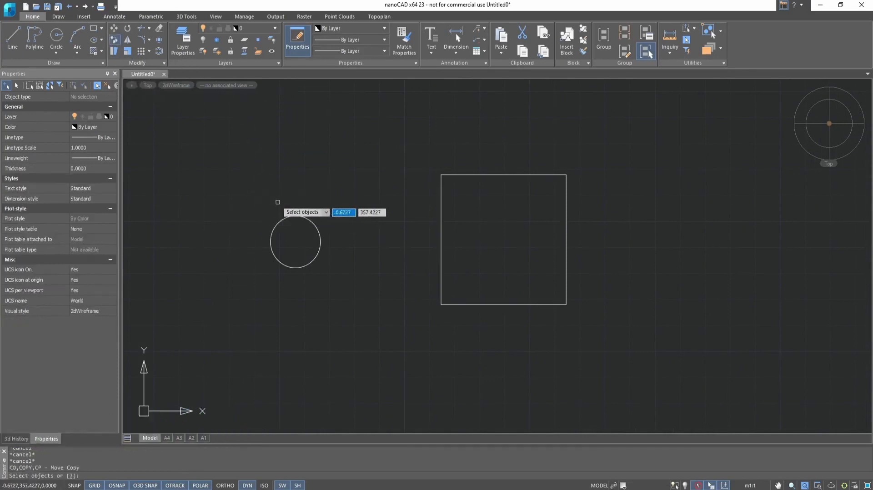
click(282, 220)
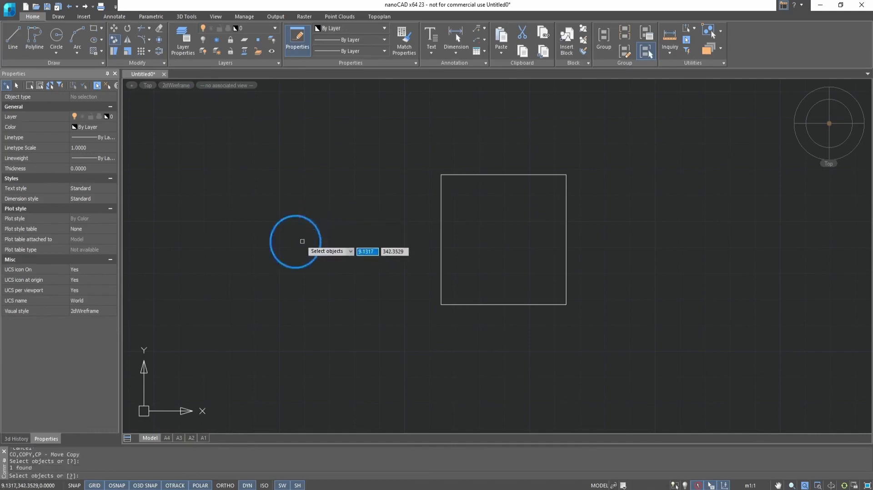
key(Return)
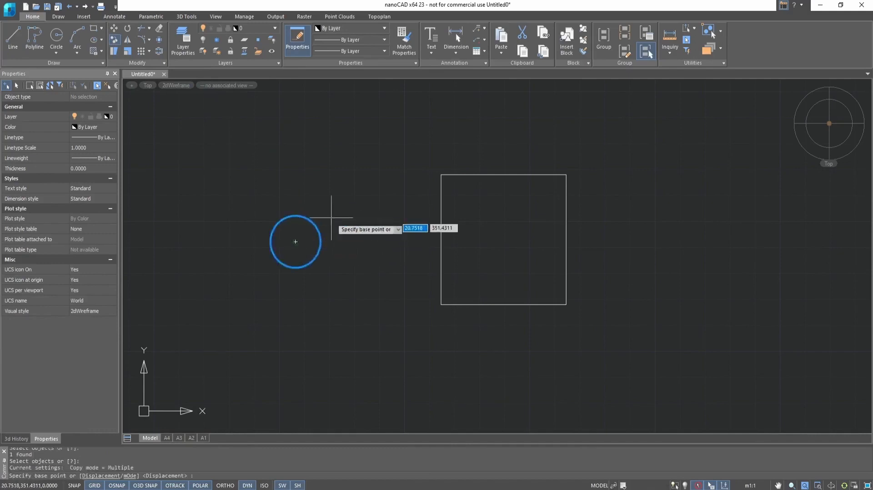
click(296, 242)
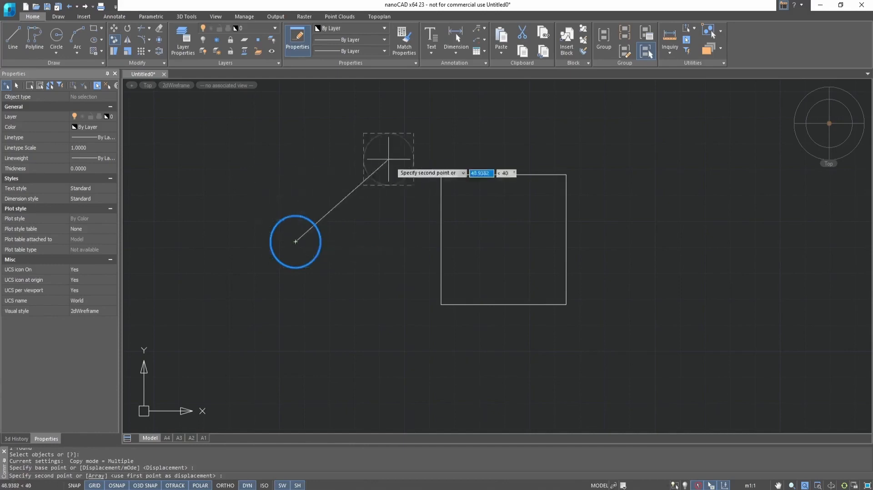
click(441, 174)
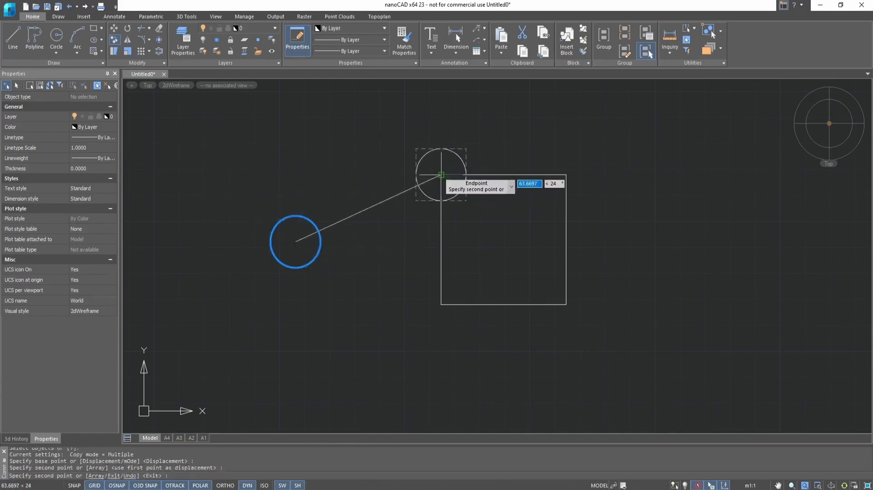
click(566, 174)
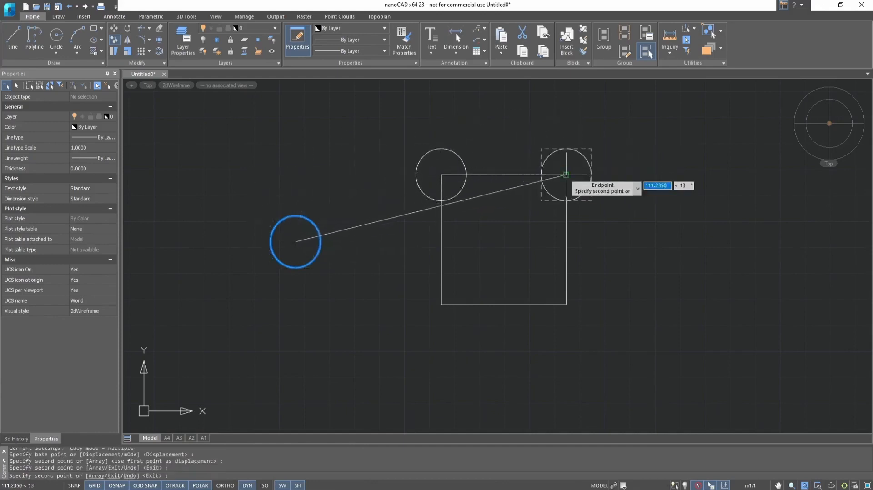
click(566, 305)
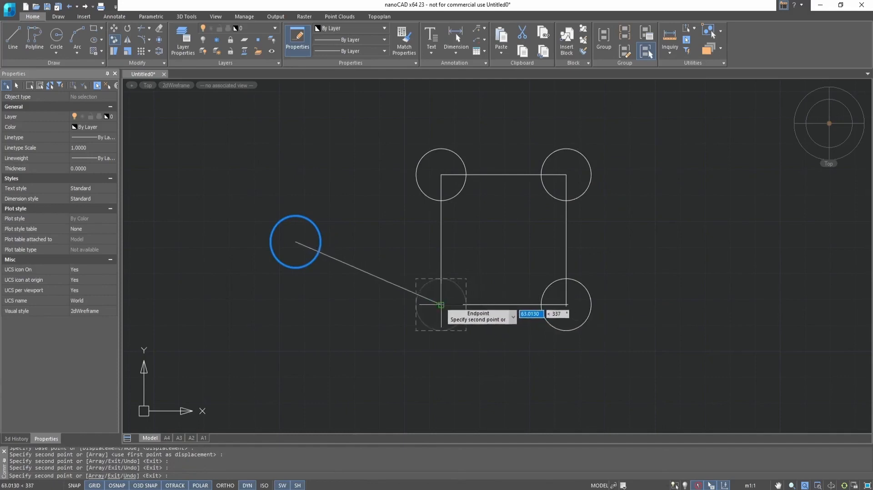
click(441, 304)
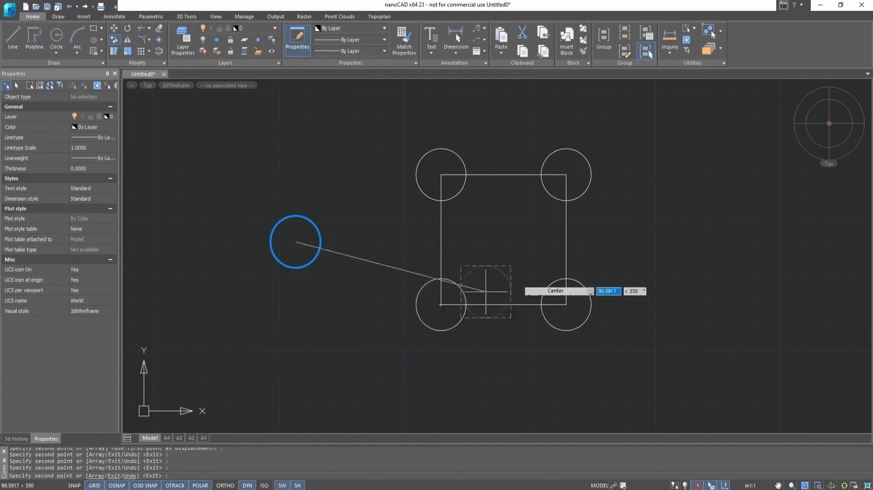
right_click(652, 218)
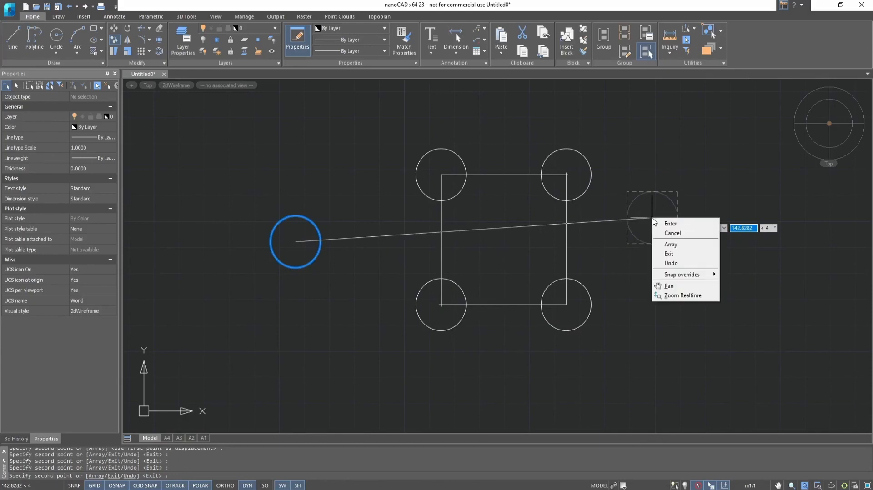
click(717, 162)
key(Escape)
key(Escape)
Erase the stray extra circle copy right of the rectangle.
click(668, 199)
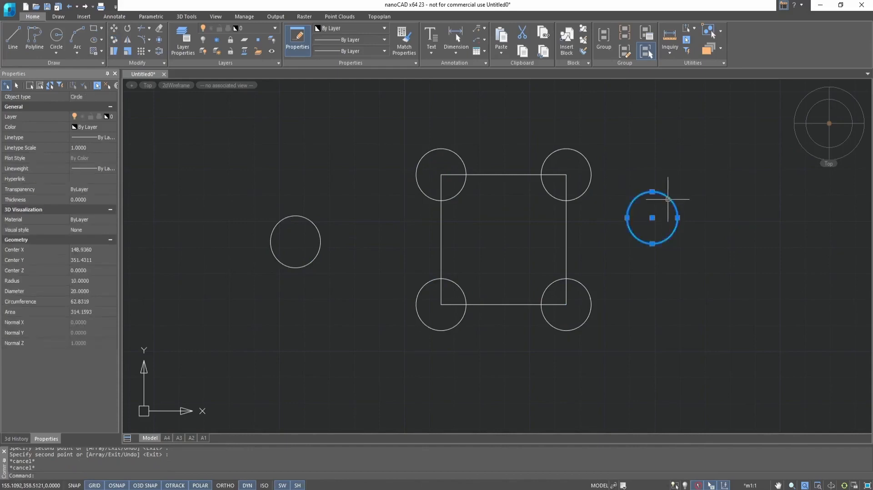
text(e)
key(Return)
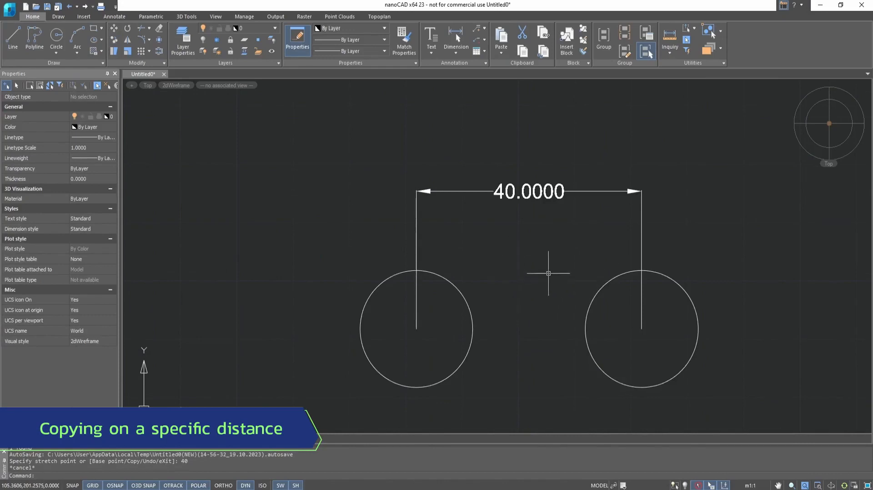
Copy the left circle 40 units right from its centre onto the right circle.
click(117, 42)
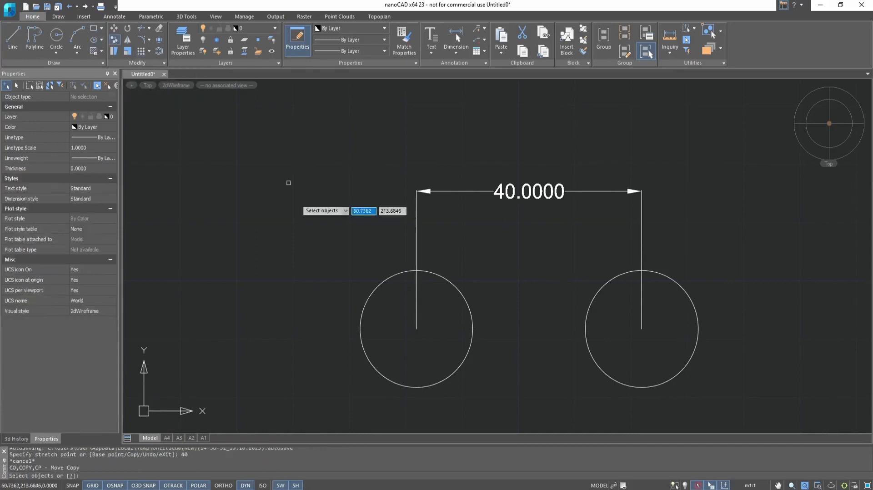
click(454, 286)
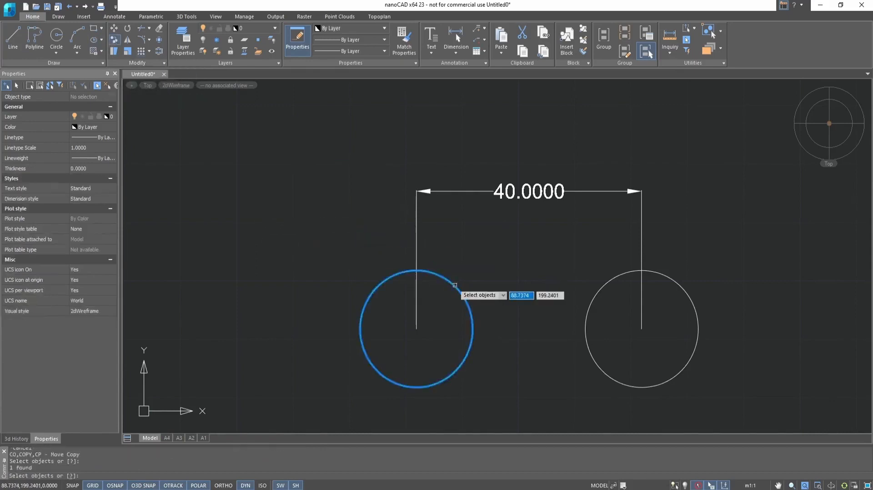
key(Return)
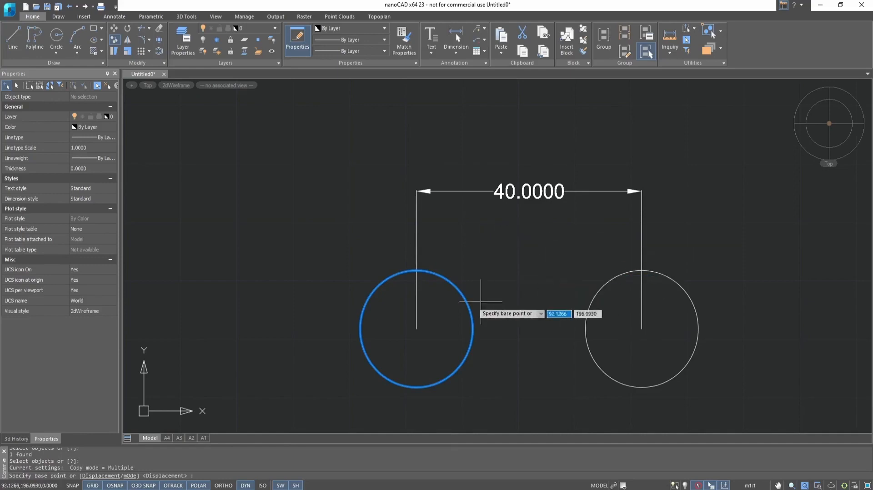
click(416, 328)
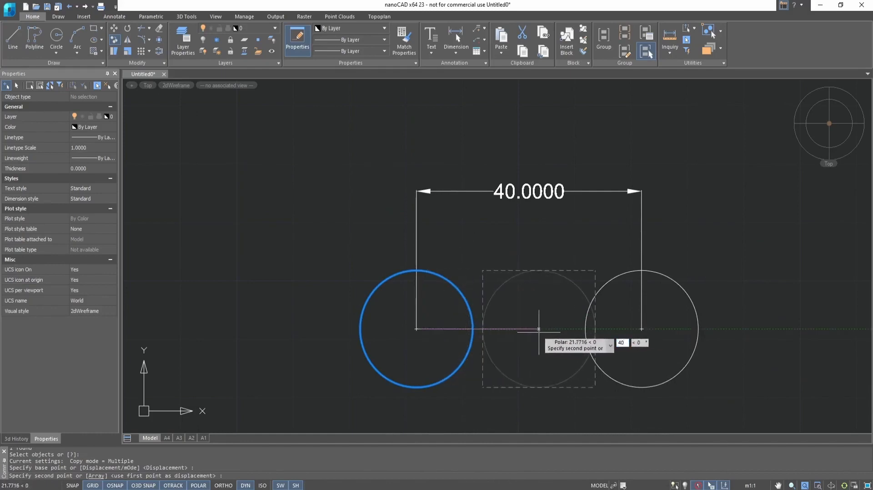
key(Return)
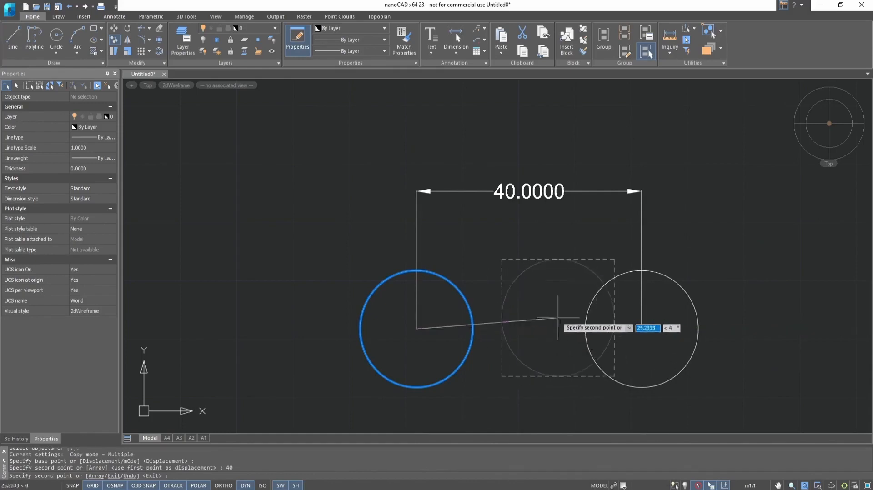
key(Escape)
click(585, 326)
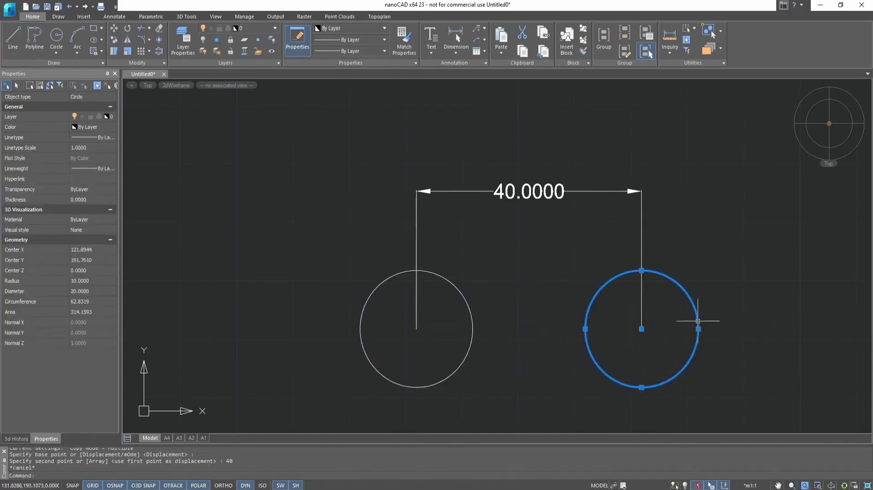
key(Escape)
click(698, 324)
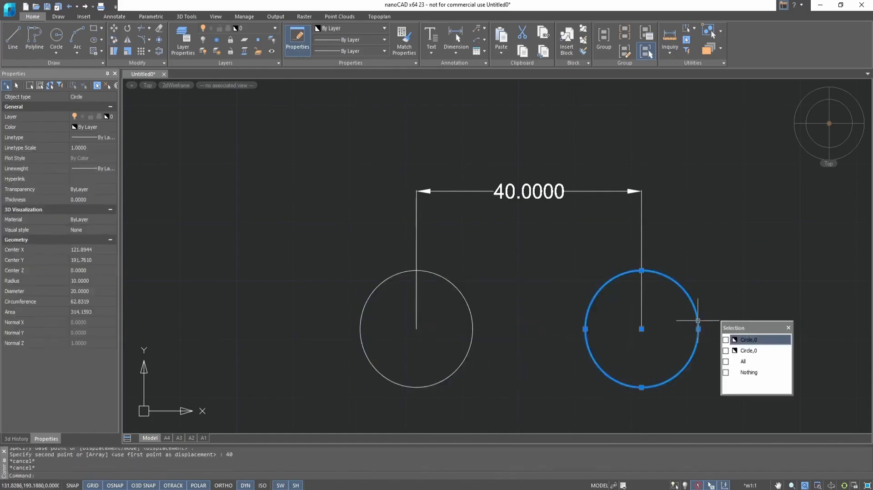
Pick the second Circle,0 from the Selection popup of the stacked circles.
click(757, 350)
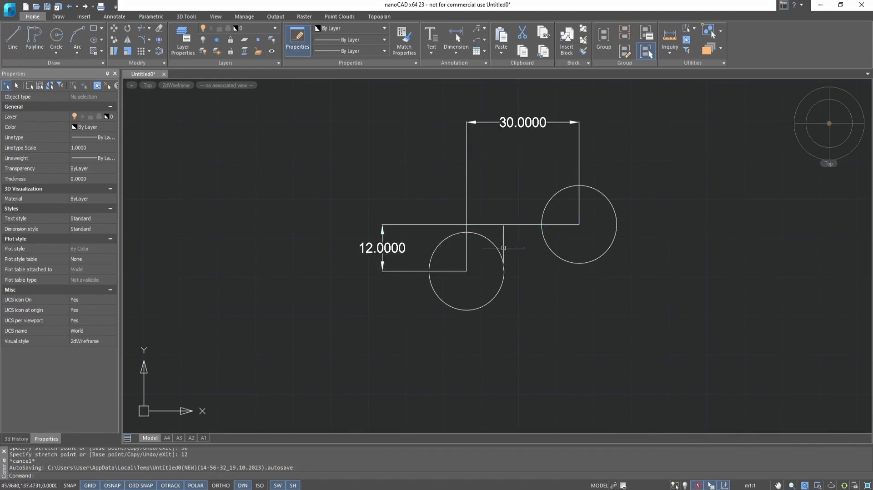
Copy the lower circle with CO by a 30,12 displacement onto the upper-right circle.
text(co)
key(Return)
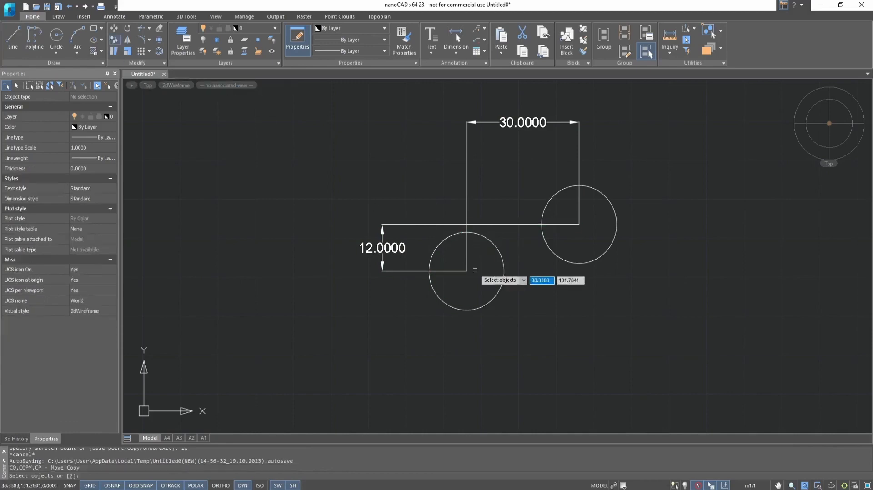
click(503, 271)
key(Return)
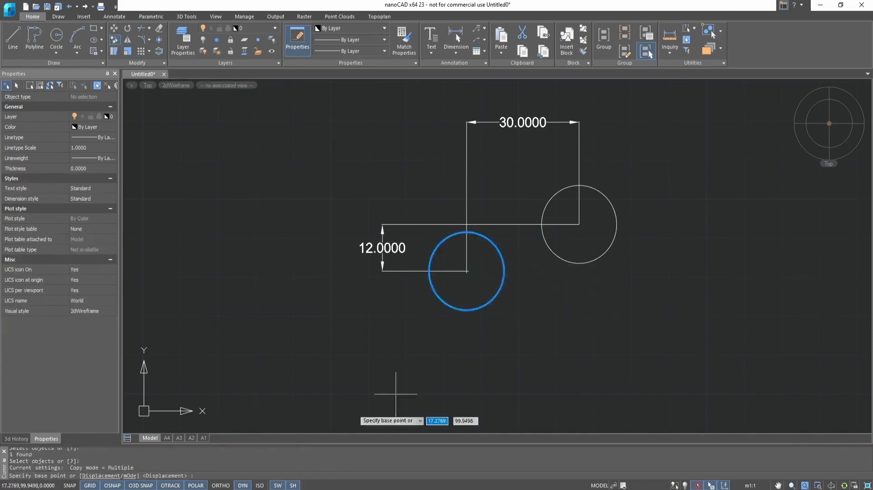
click(97, 477)
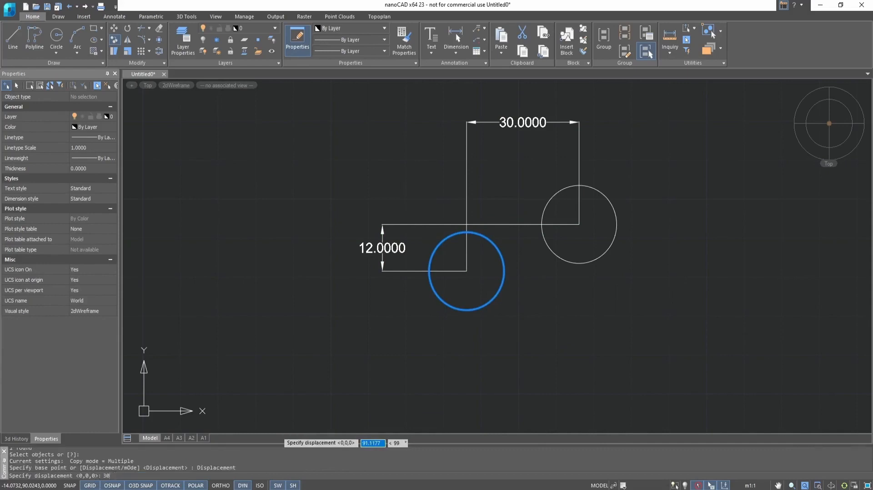
key(Return)
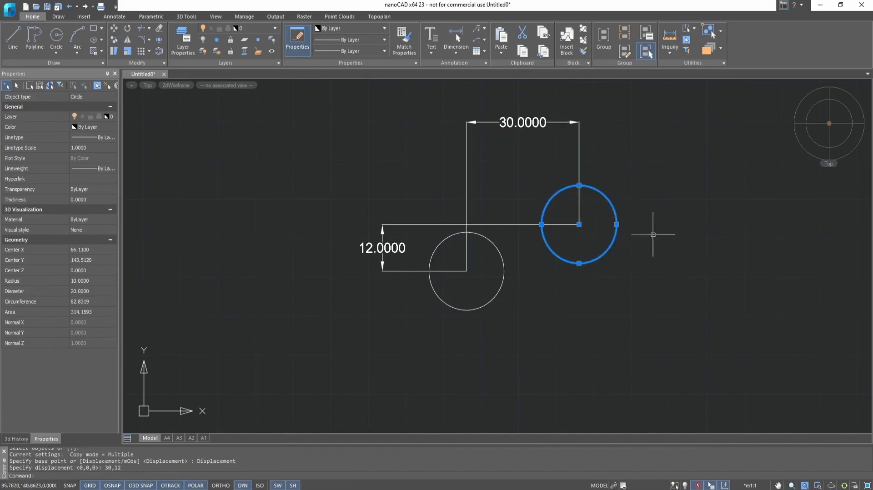
key(Escape)
click(614, 207)
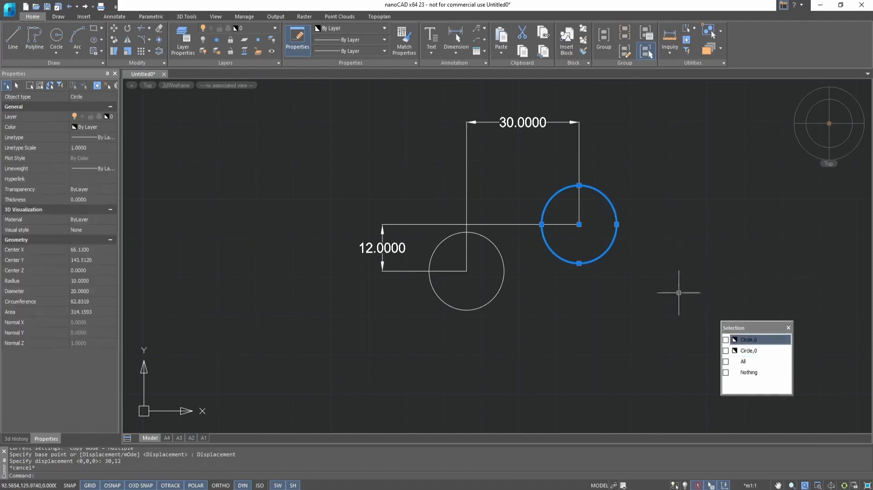
key(Escape)
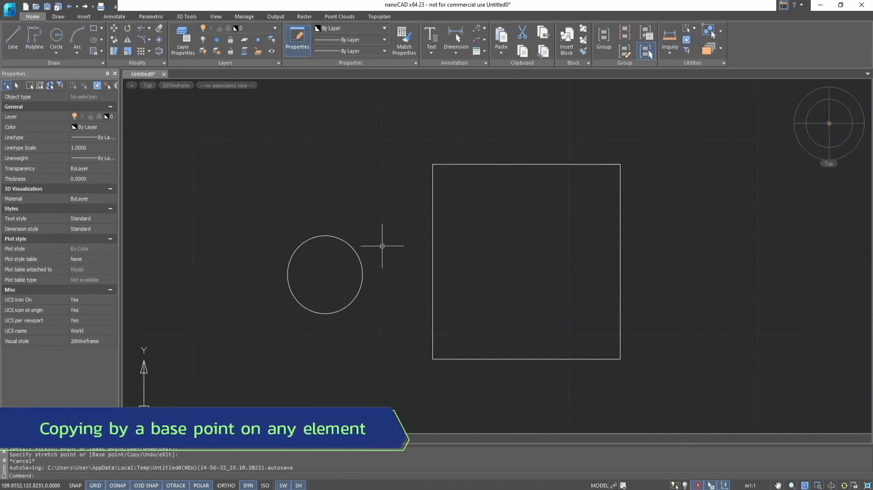
Copy the circle from the rectangle's lower-left corner to its lower-right corner.
click(114, 39)
click(354, 250)
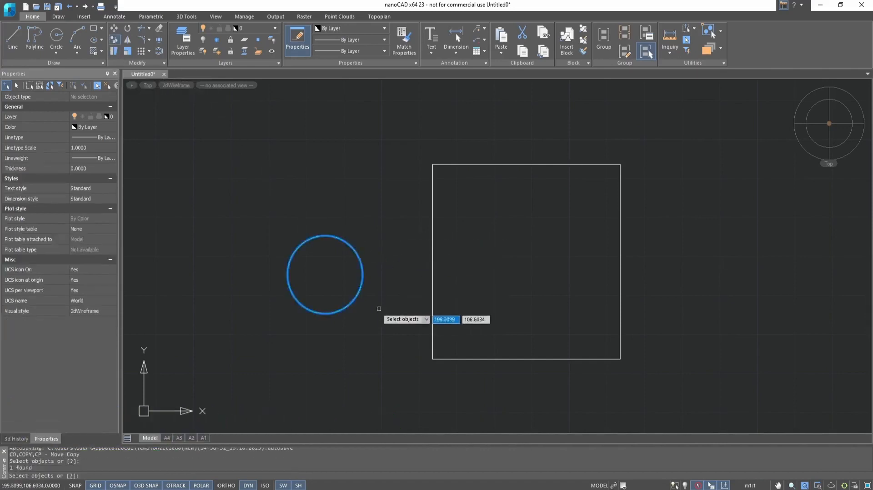
key(Return)
click(433, 359)
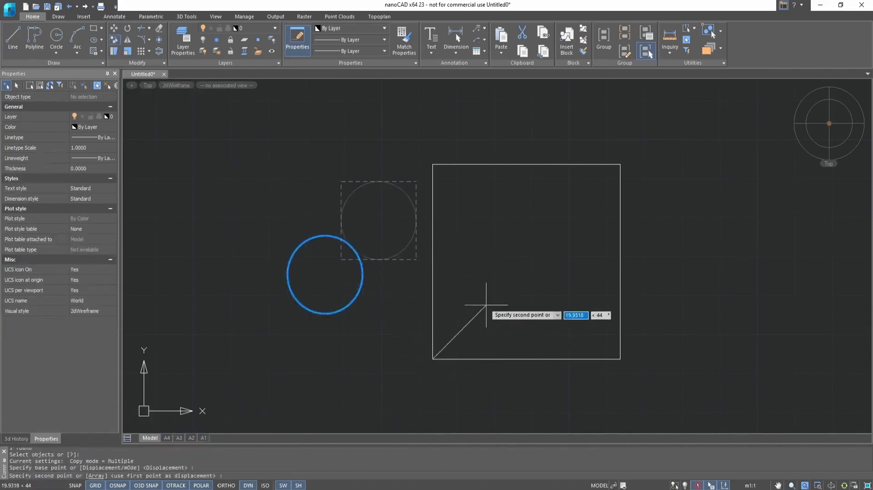
click(620, 359)
Place seven more circle copies scattered around and right of the rectangle.
scroll(592, 296, down, 5)
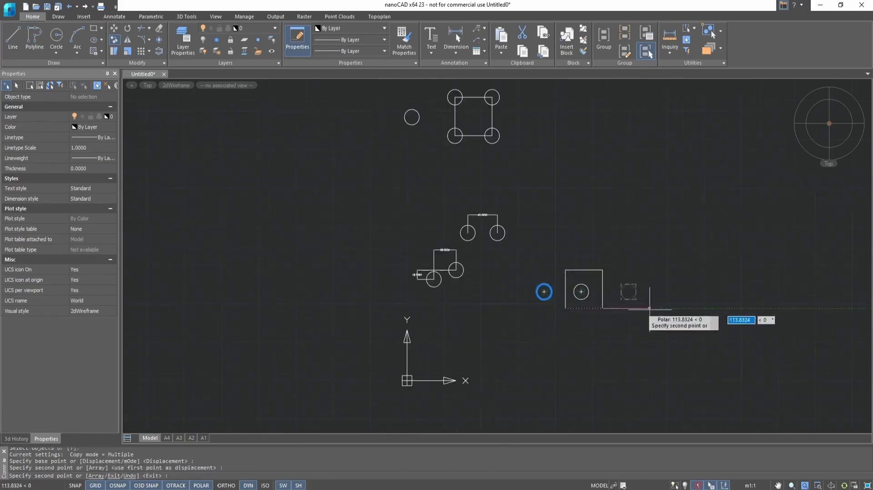
scroll(651, 303, up, 2)
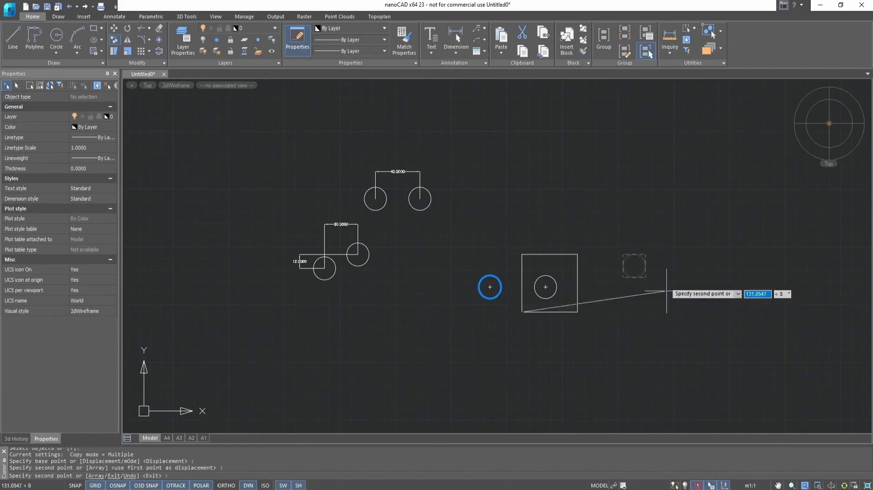
click(665, 273)
click(679, 183)
click(756, 221)
click(738, 288)
click(657, 339)
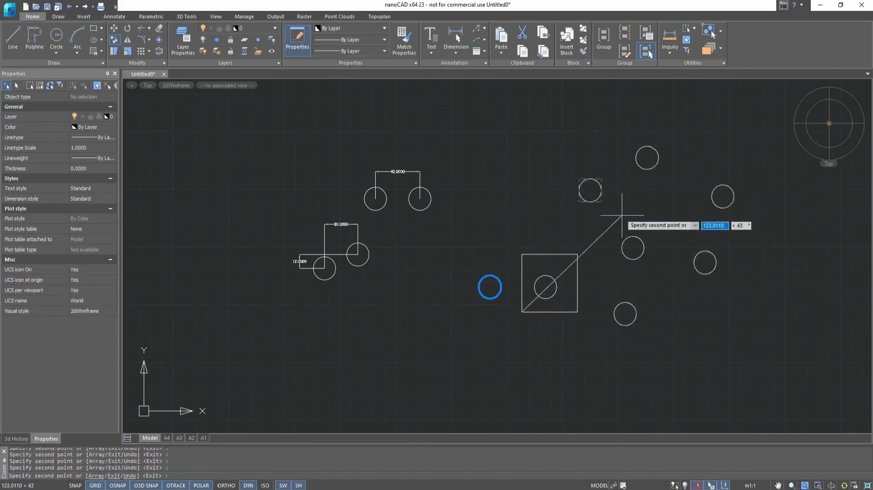
click(622, 215)
click(692, 223)
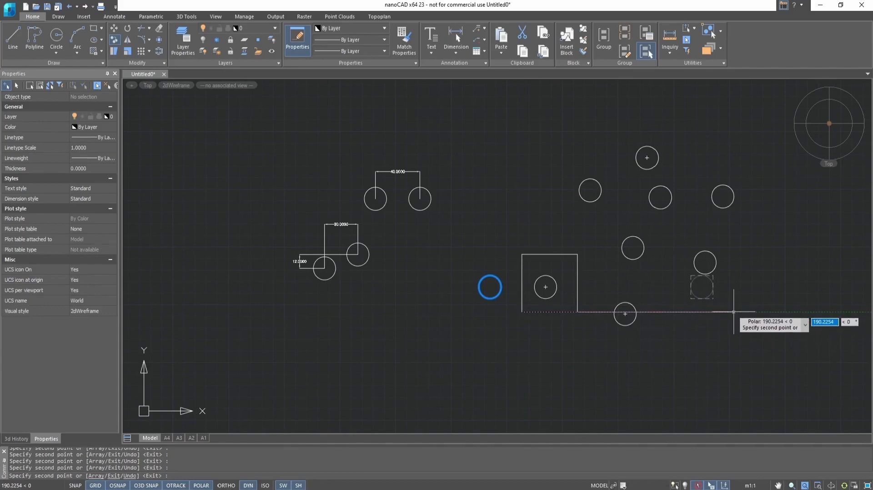
End copying, clear the selection, and pan down to the square with four corner circles.
key(Escape)
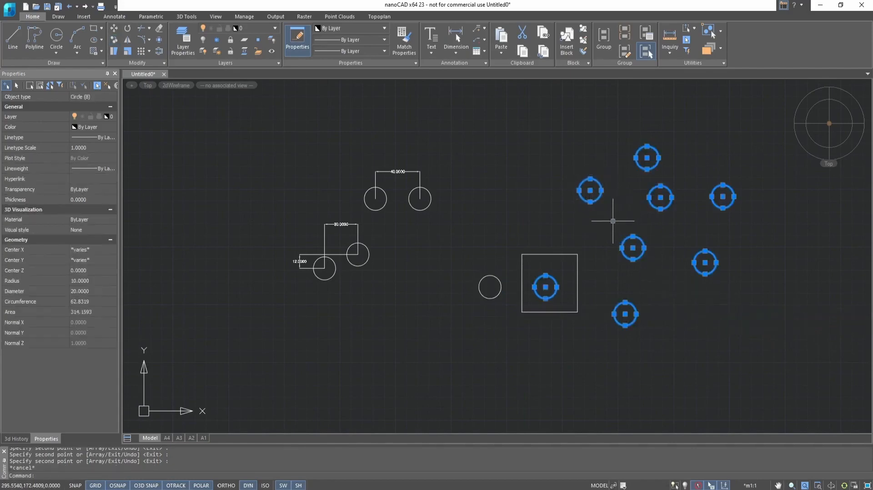
key(Escape)
mouse_move(516, 191)
middle_down()
mouse_move(503, 261)
mouse_move(537, 341)
middle_up()
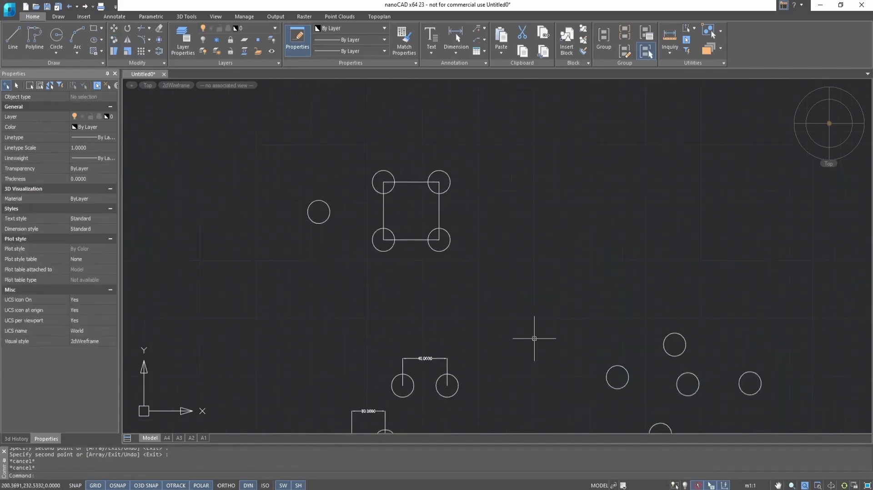
Undo, then make one Single-mode copy of the left circle to the square's right side.
key(ctrl+z)
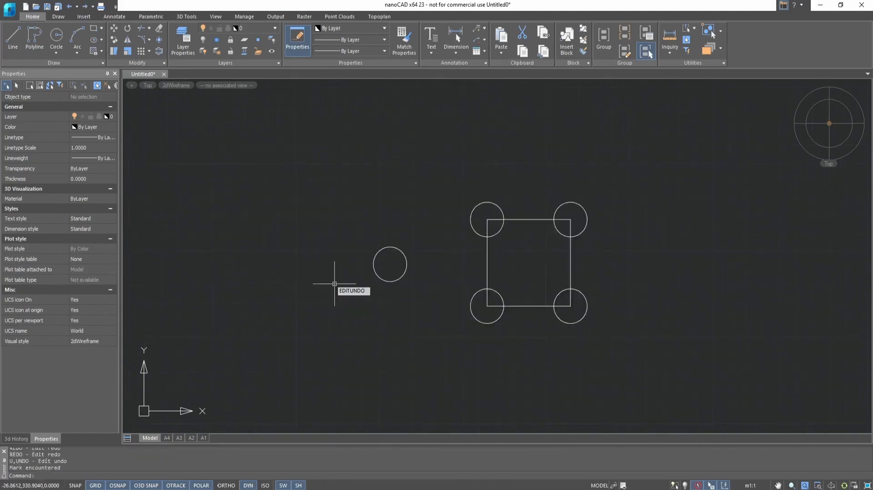
click(115, 40)
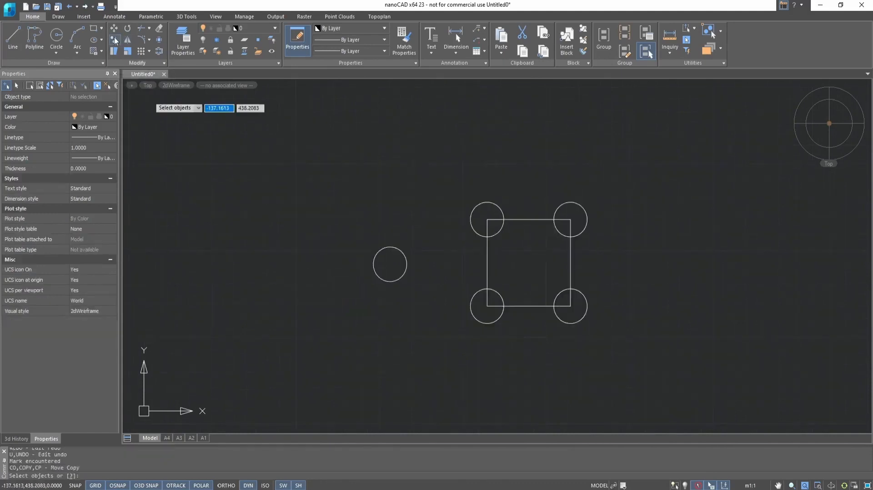
click(398, 249)
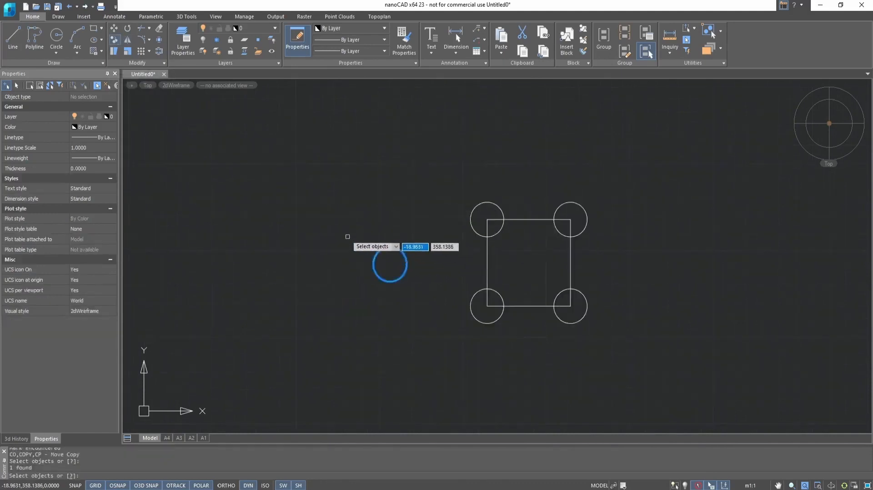
key(Return)
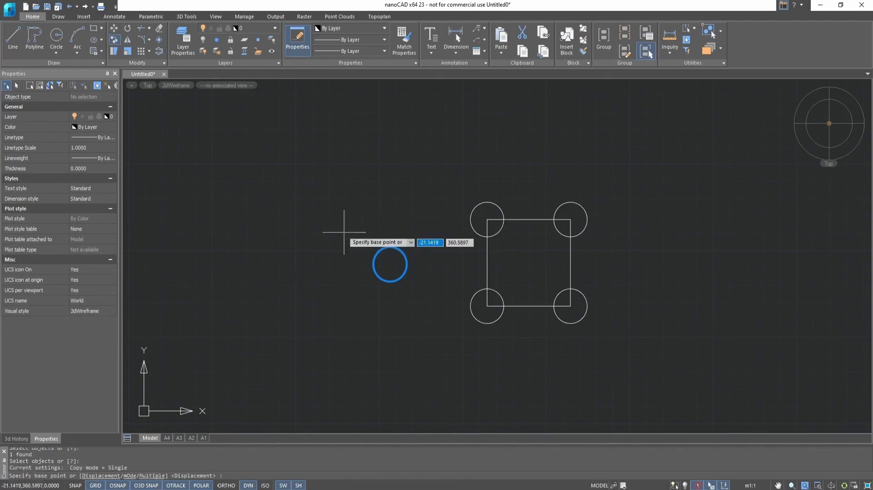
click(128, 476)
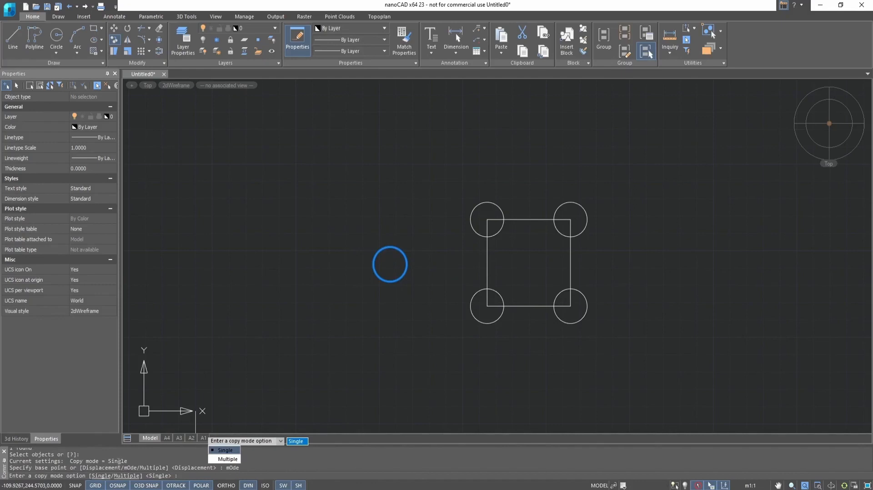
click(225, 451)
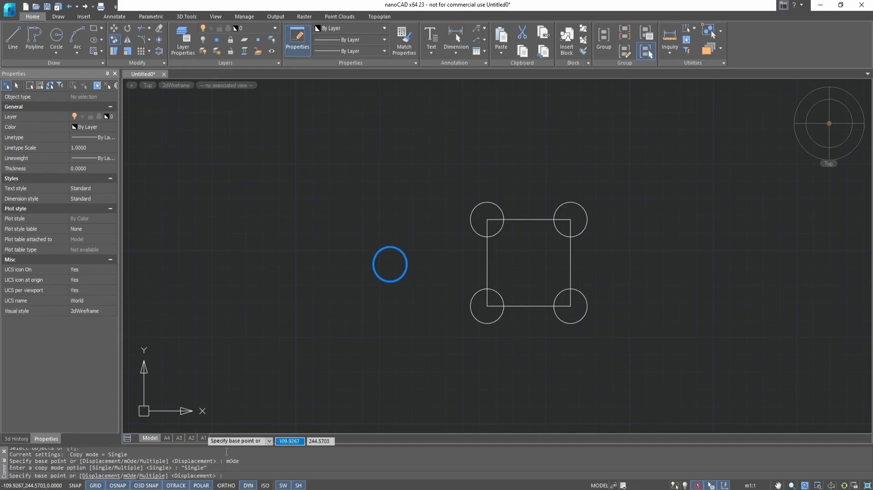
click(389, 264)
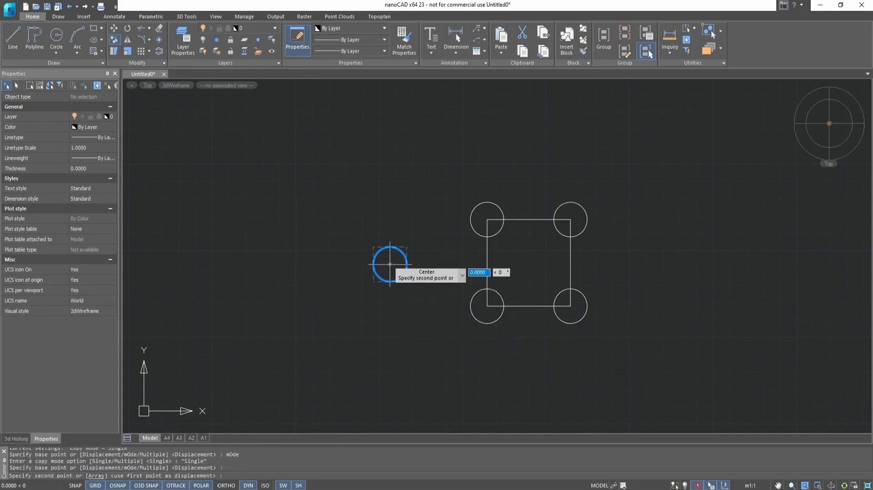
click(680, 264)
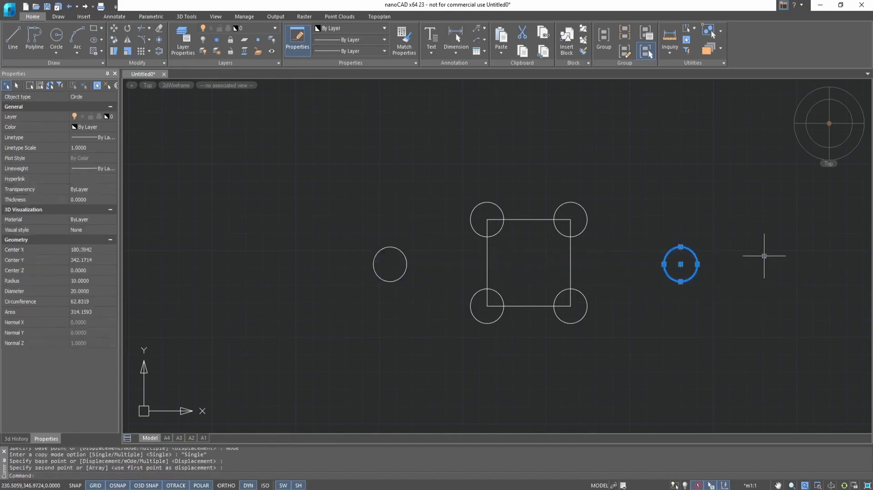
scroll(768, 268, down, 2)
middle_drag(818, 253, 713, 253)
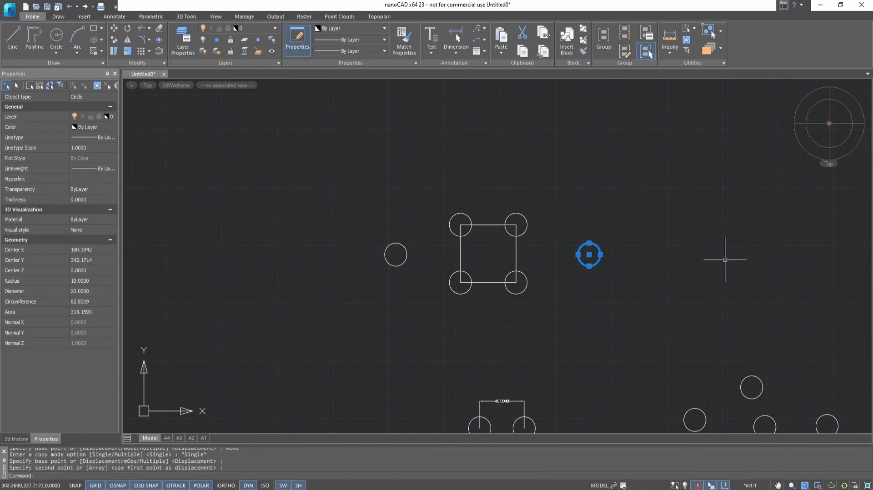
key(Escape)
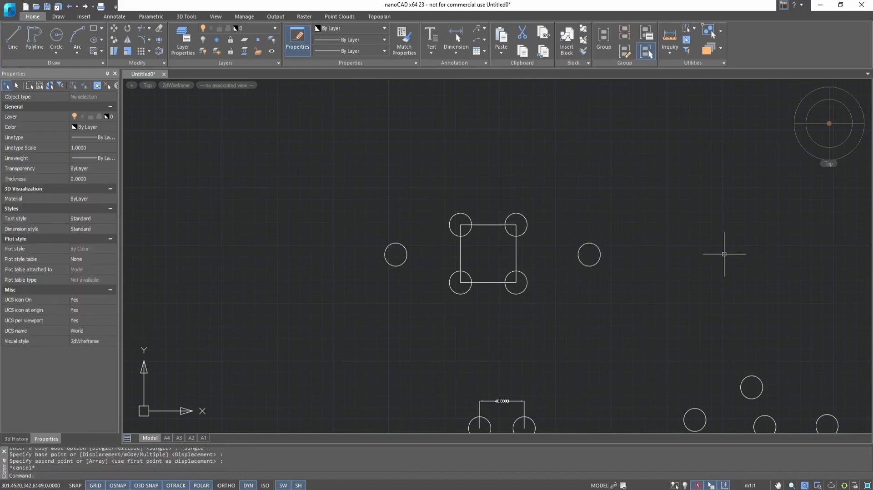
click(114, 39)
Copy the circle in Multiple mode to six points in a row extending leftward.
click(387, 248)
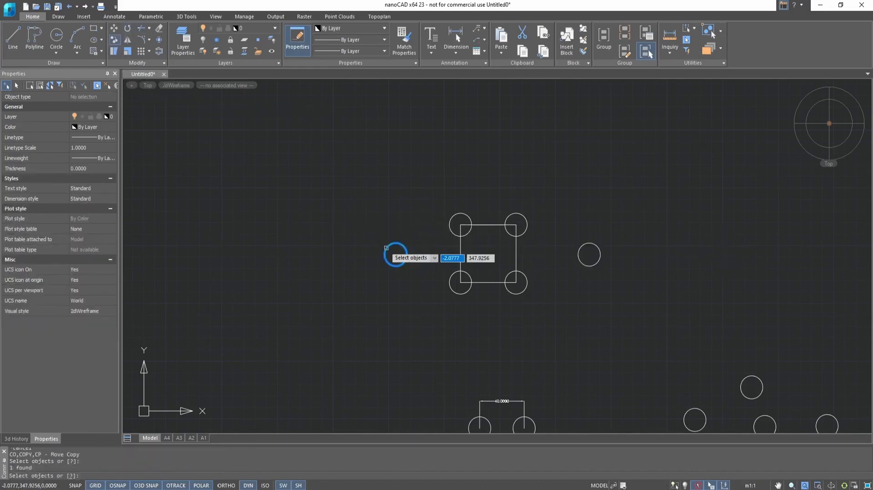
key(Return)
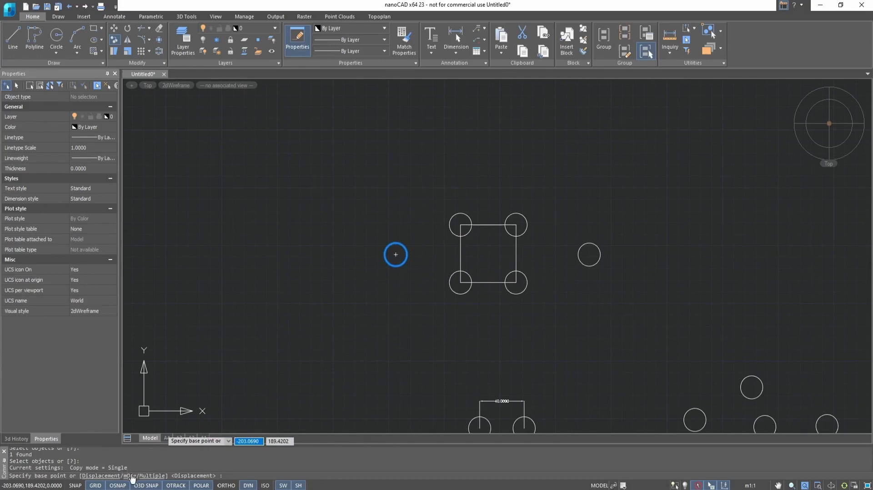
click(157, 476)
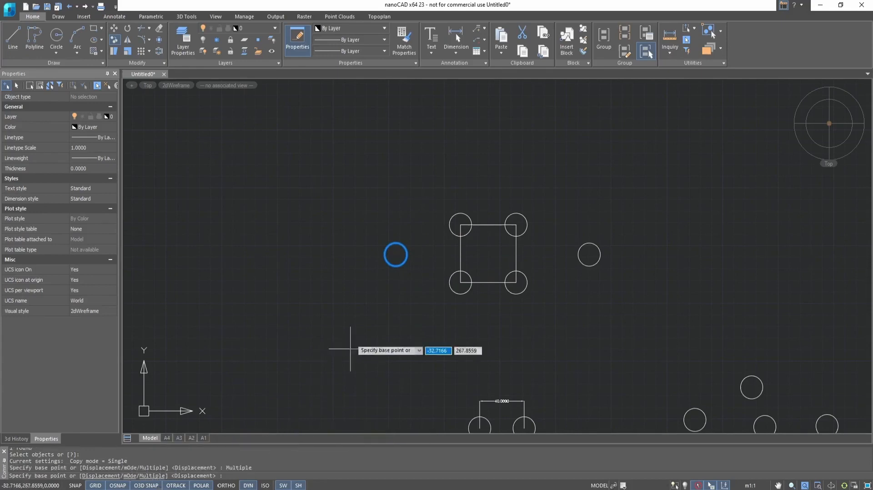
click(396, 254)
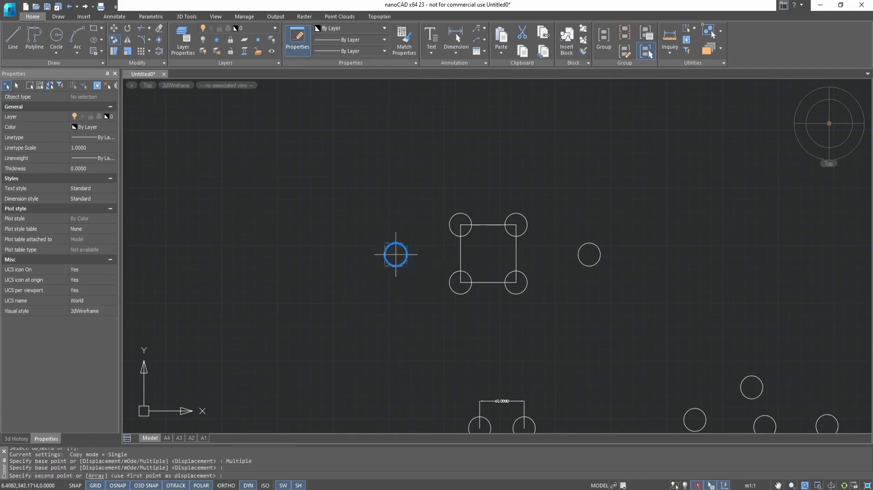
click(350, 255)
click(303, 255)
click(252, 254)
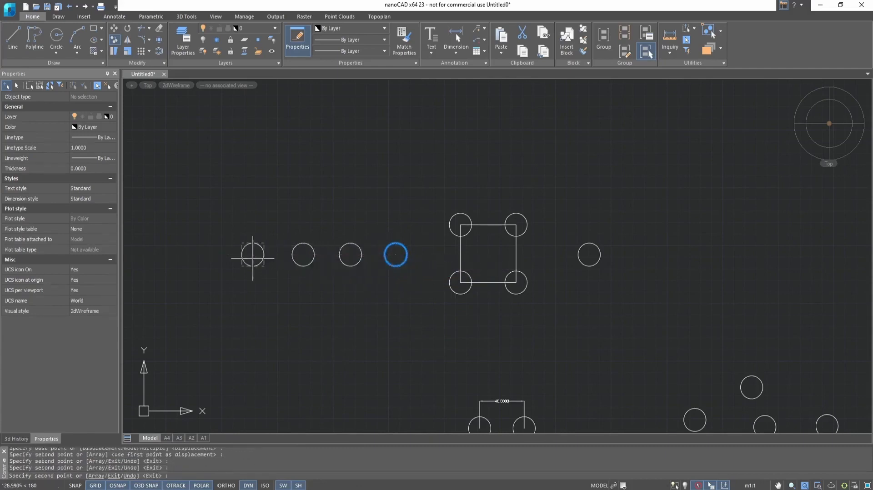
click(214, 254)
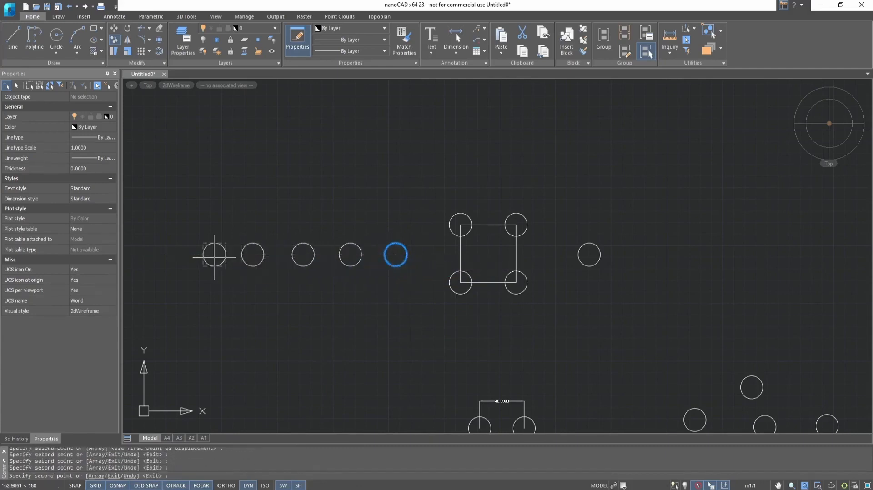
click(170, 254)
click(132, 254)
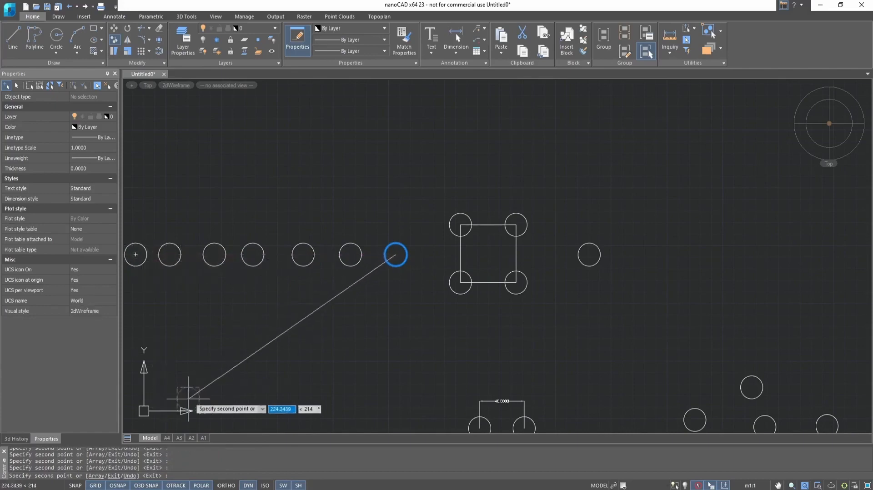
Switch the copy command to Array mode.
scroll(332, 304, down, 2)
scroll(332, 304, down, 2)
scroll(236, 280, up, 5)
scroll(454, 321, down, 2)
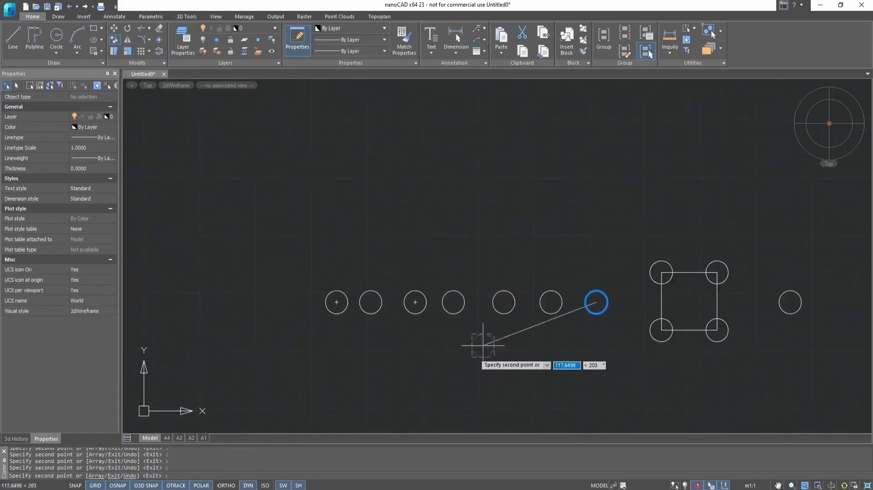
click(93, 476)
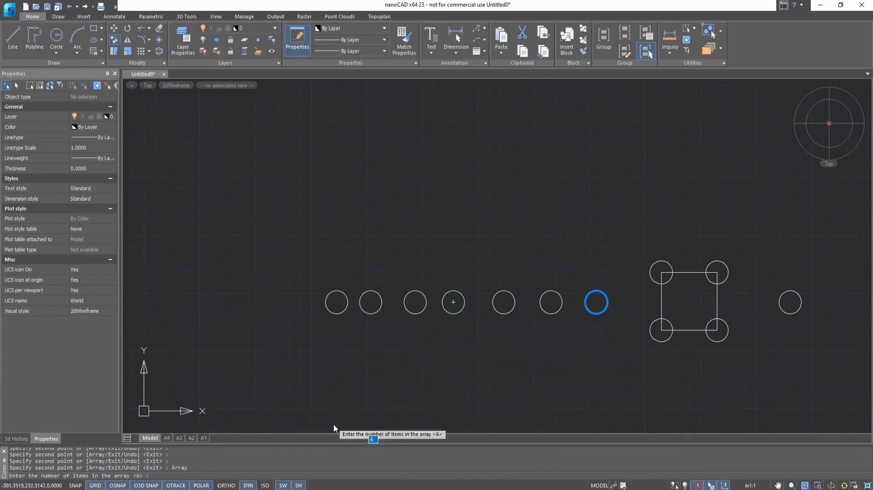
Array 6 circle copies in a vertical column straight above the circle at 90°.
key(Return)
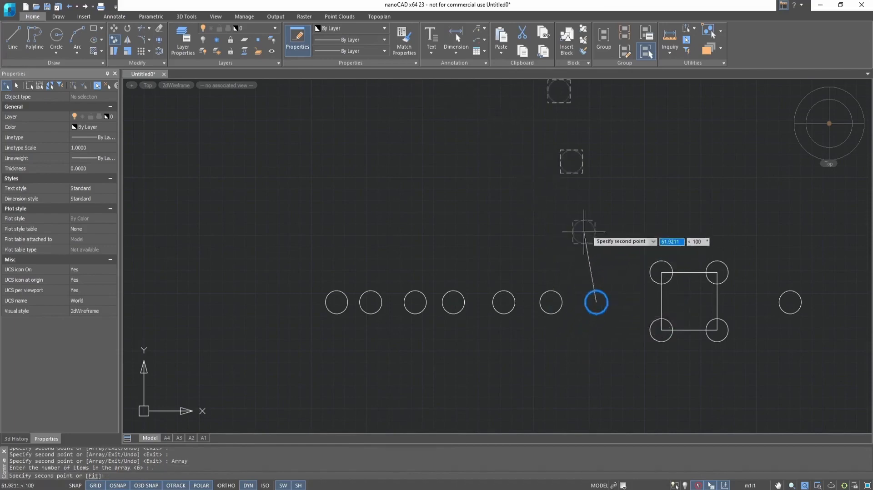
scroll(471, 227, down, 5)
middle_drag(575, 227, 527, 227)
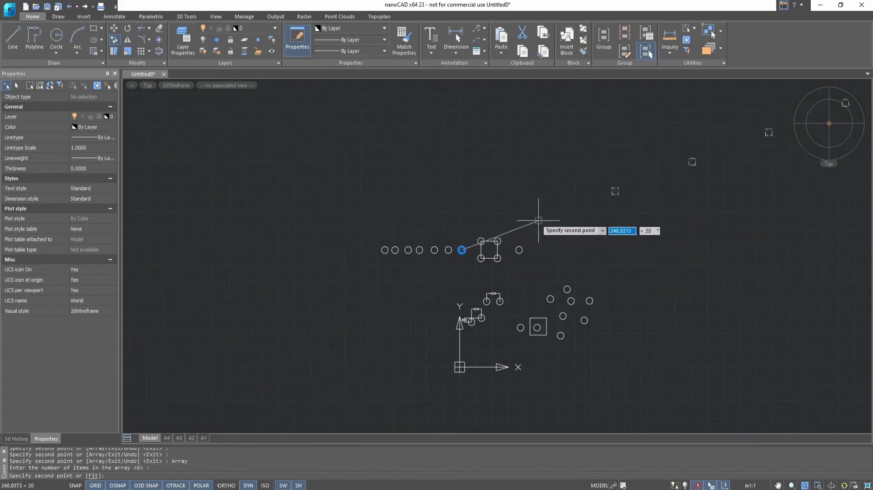
scroll(510, 238, down, 5)
scroll(506, 225, up, 5)
scroll(491, 255, up, 5)
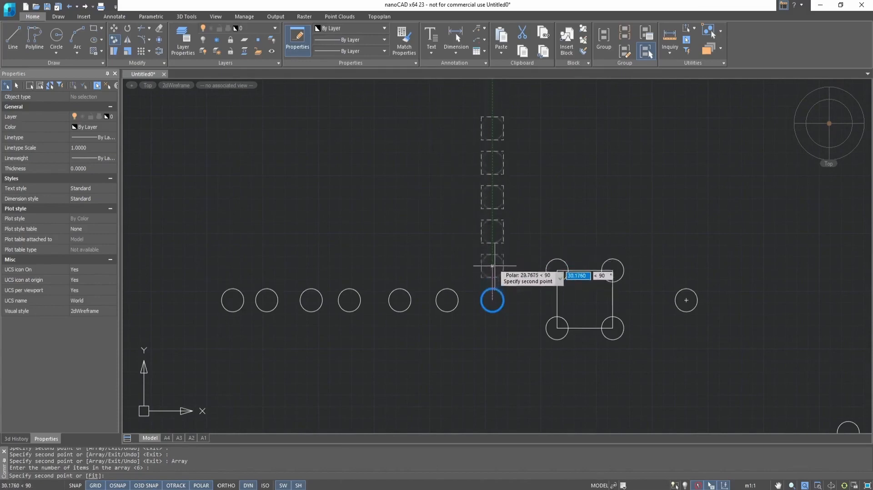
click(493, 267)
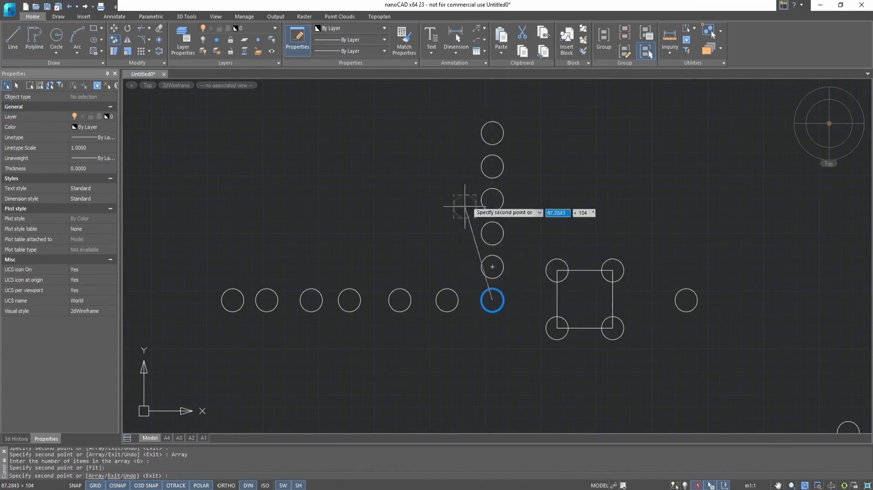
key(Escape)
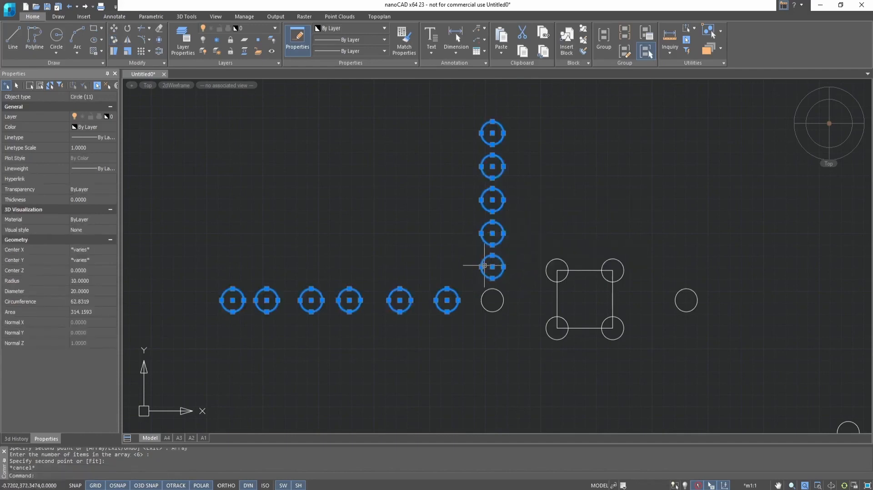
key(Escape)
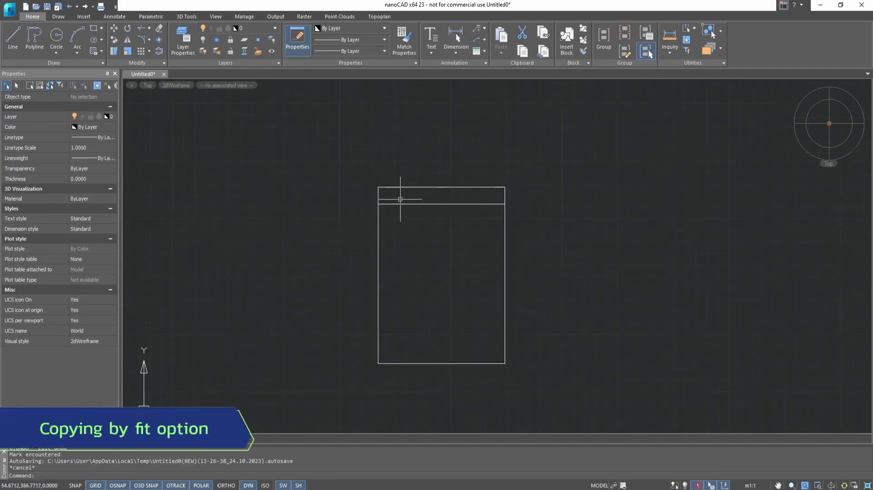
Select the rectangle's top line and start a Multiple copy from its left end.
click(399, 204)
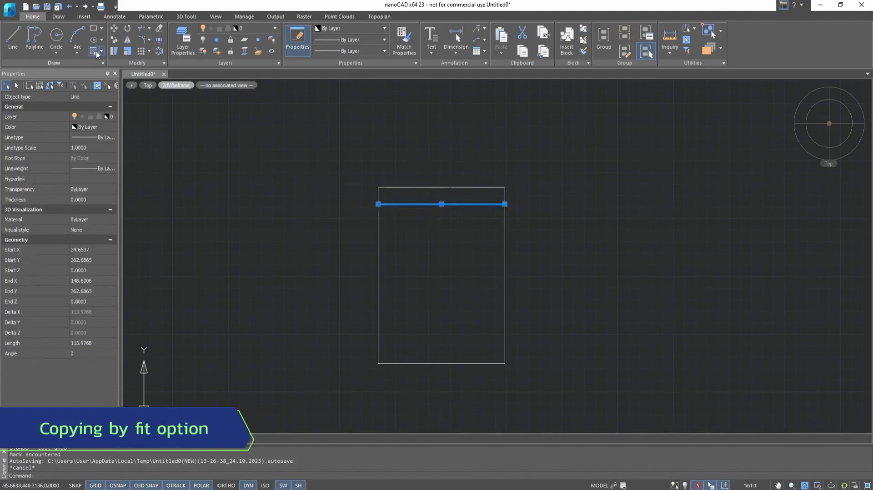
click(114, 39)
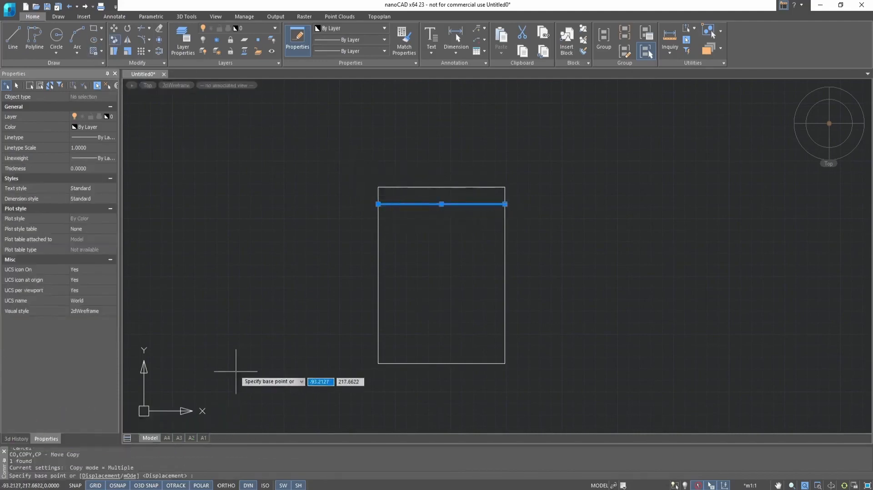
click(130, 476)
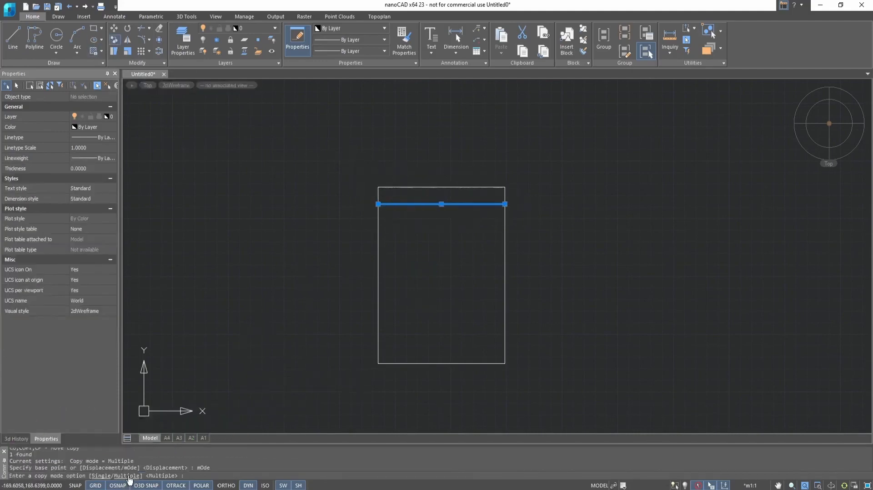
click(129, 476)
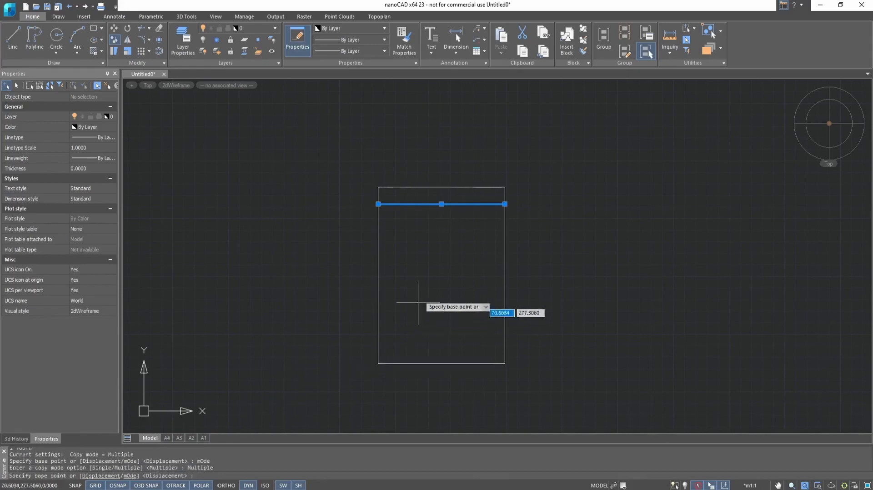
click(379, 189)
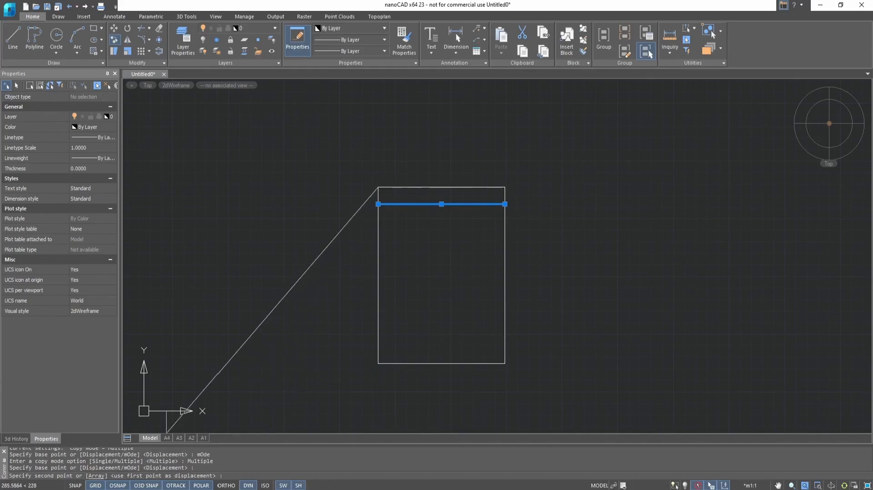
Array 8 line copies, Fit option, spaced evenly down to the rectangle's bottom-left corner.
click(98, 477)
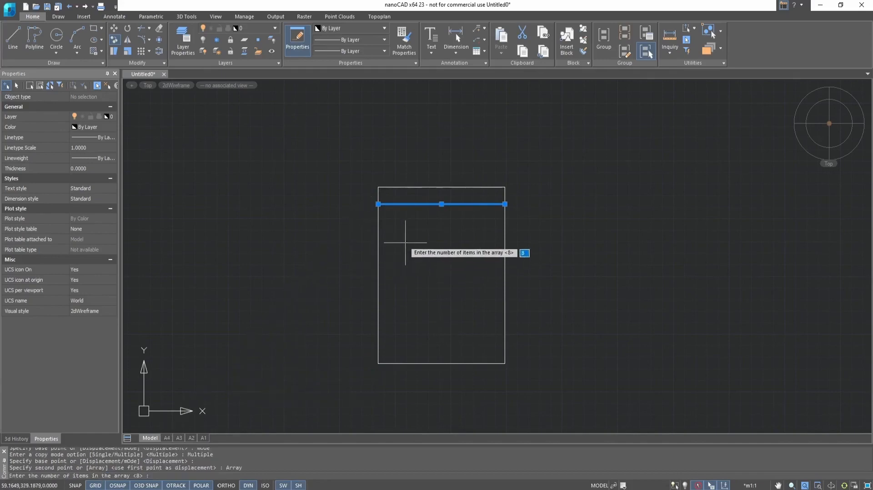
key(Return)
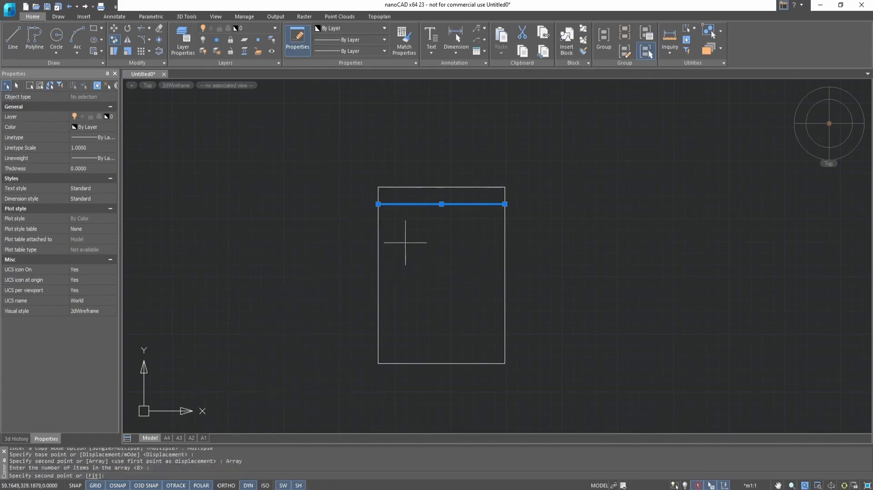
click(93, 476)
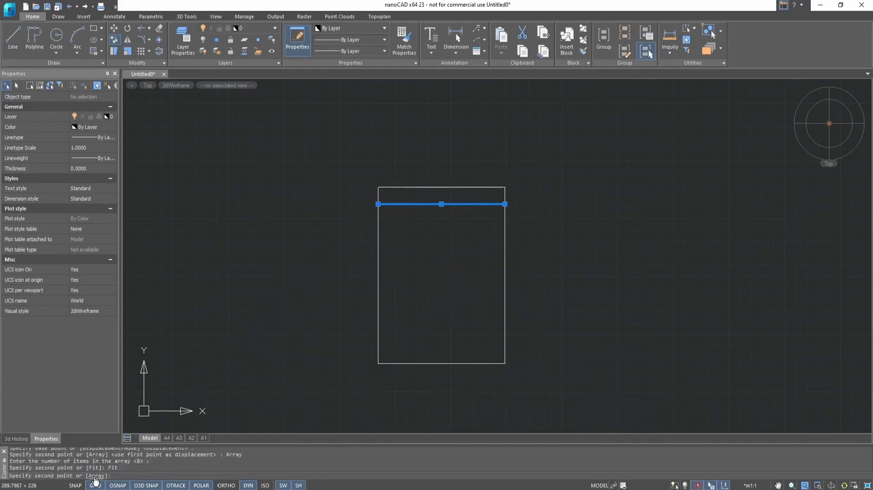
click(378, 363)
key(Escape)
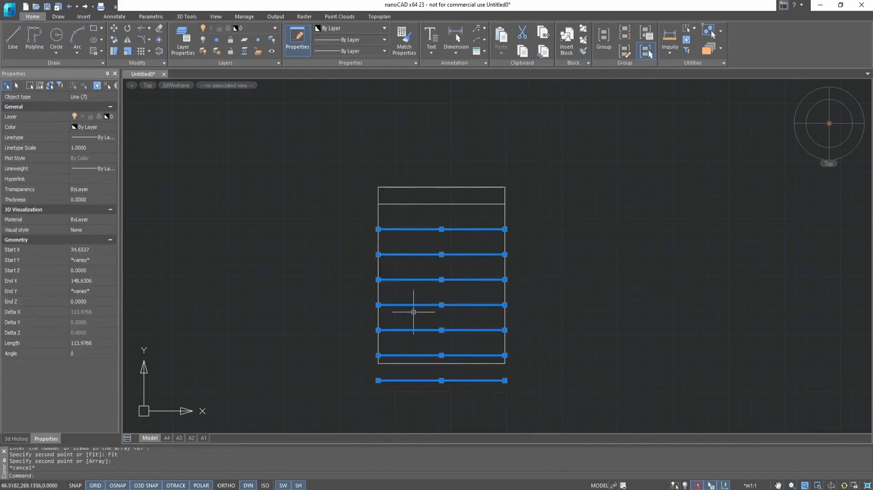
key(Escape)
scroll(474, 278, down, 4)
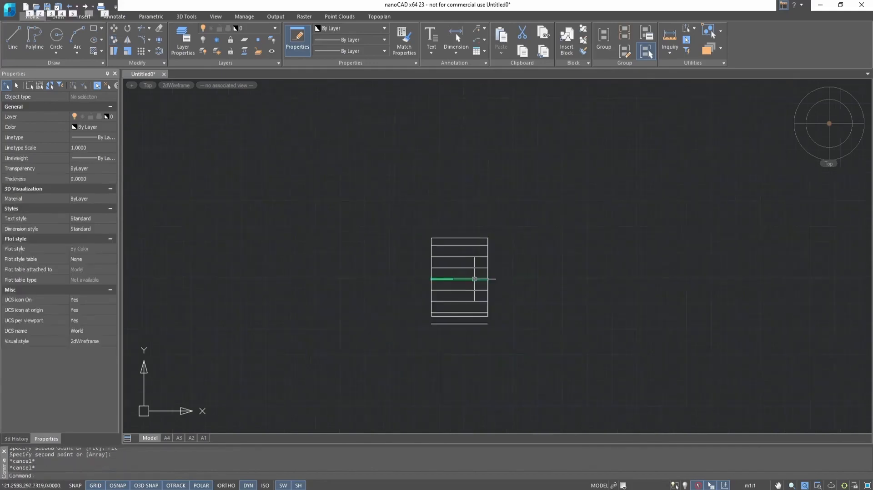
scroll(451, 316, up, 4)
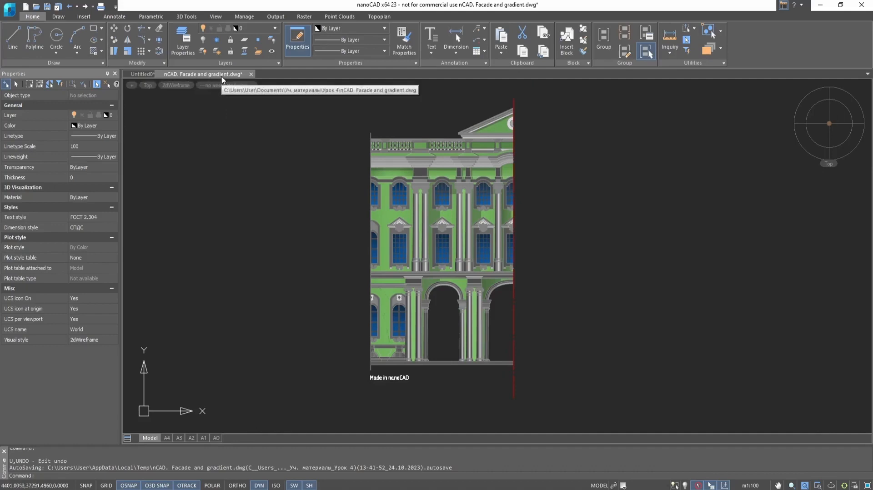
Mirror the whole half facade about its right edge, keeping the original.
click(128, 43)
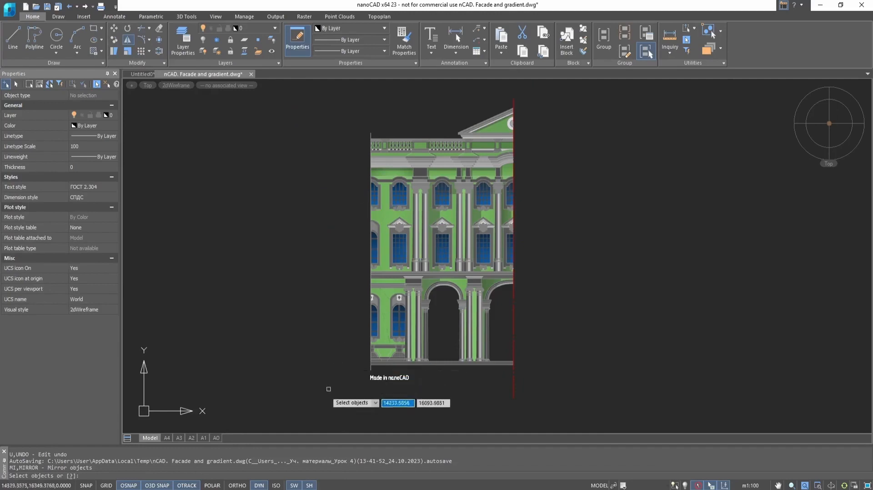
click(289, 395)
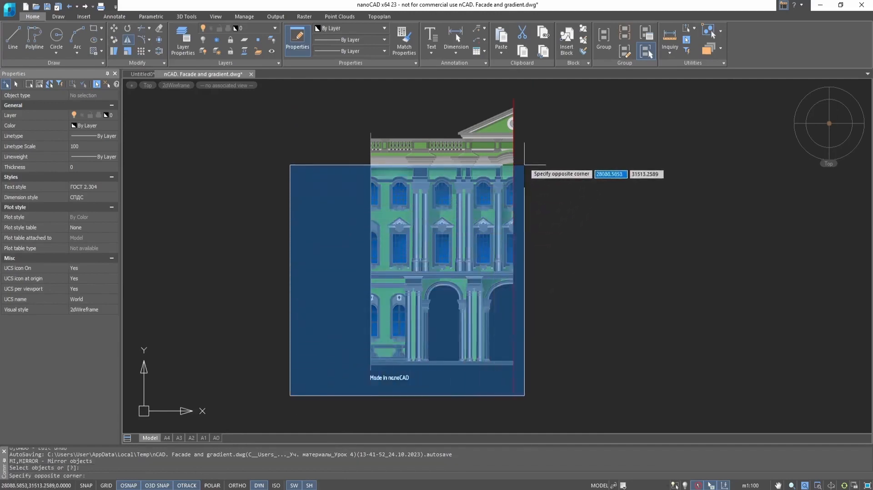
click(598, 94)
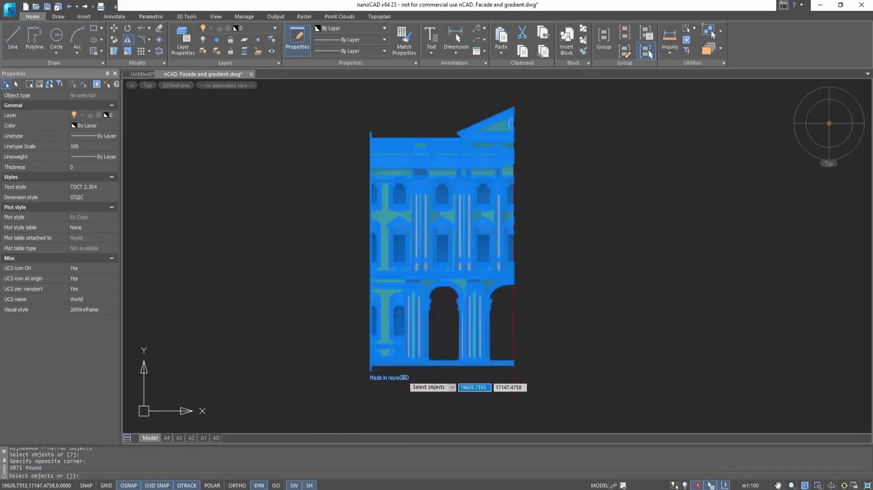
key(Return)
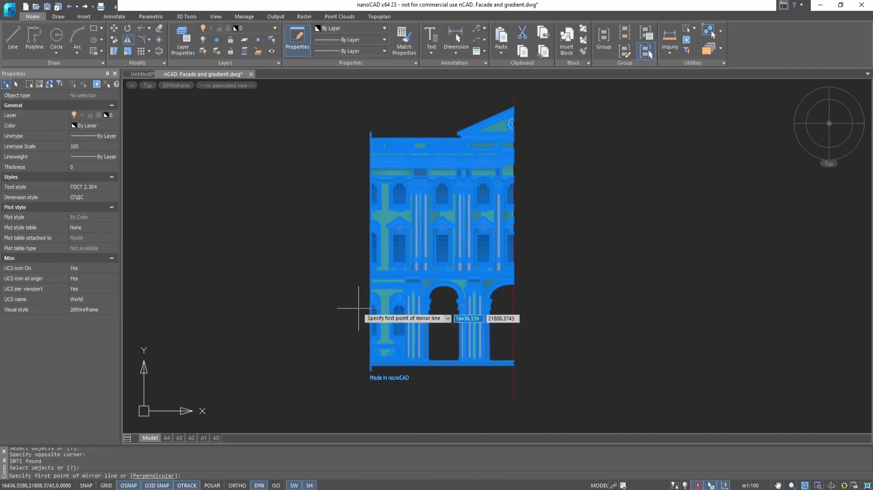
click(513, 398)
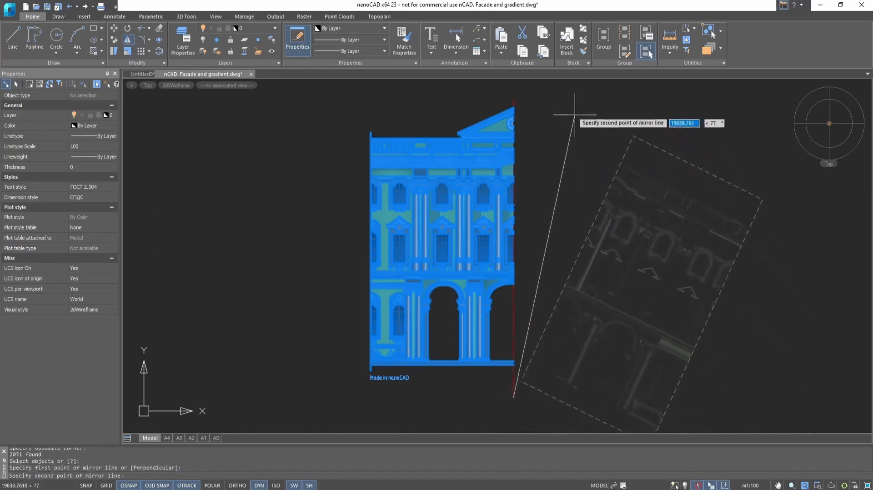
click(513, 99)
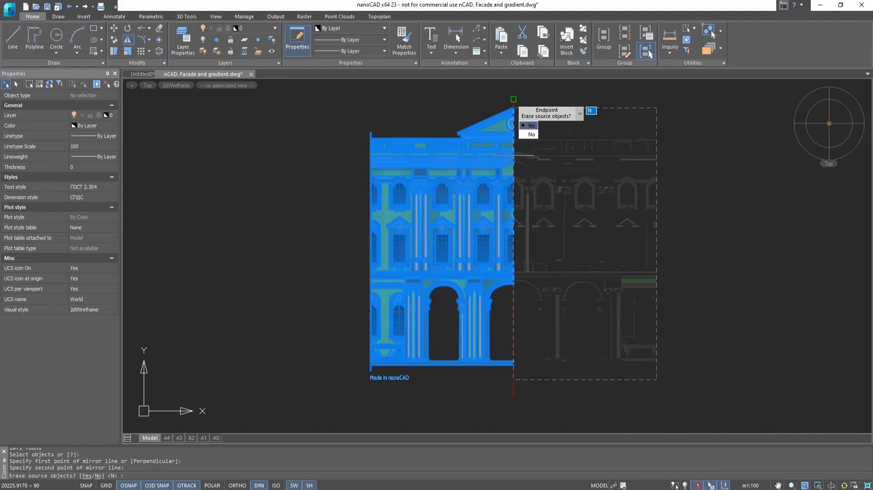
key(Down)
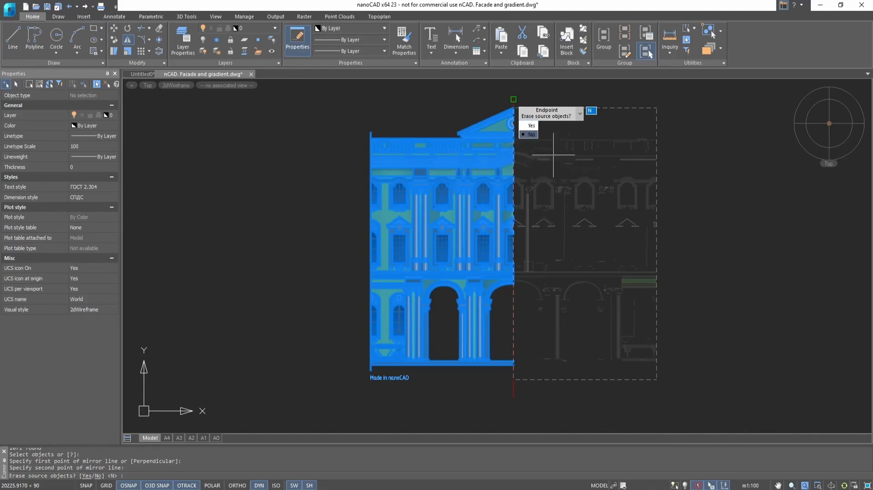
click(531, 134)
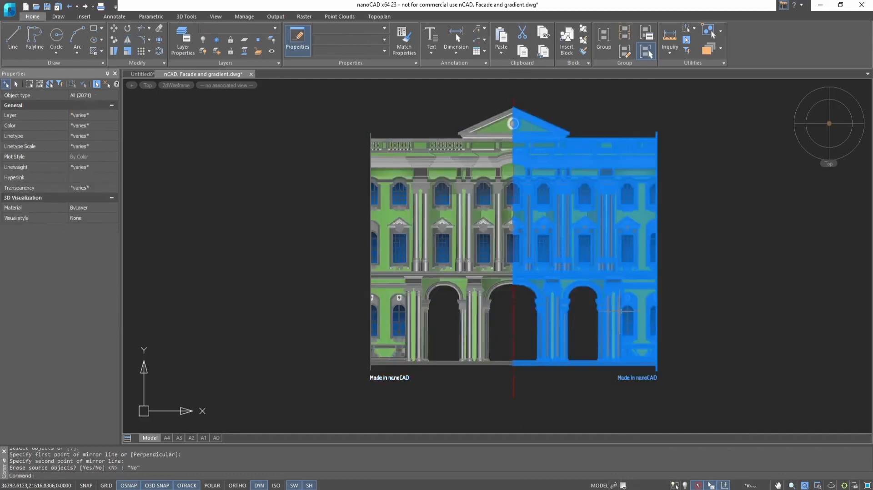
key(Escape)
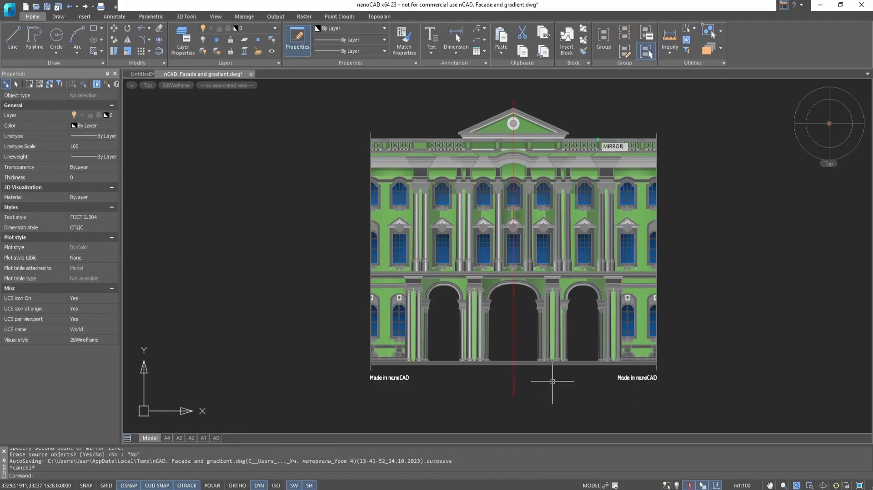
Undo the mirror with Ctrl+Z.
key(ctrl+z)
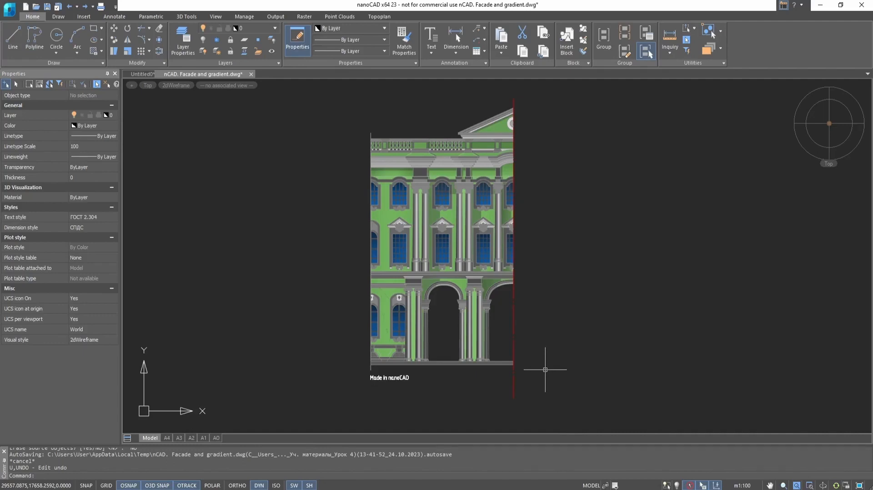
Mirror the half facade rightward with the Perpendicular option from its bottom-right corner, keeping the original.
click(349, 106)
click(563, 399)
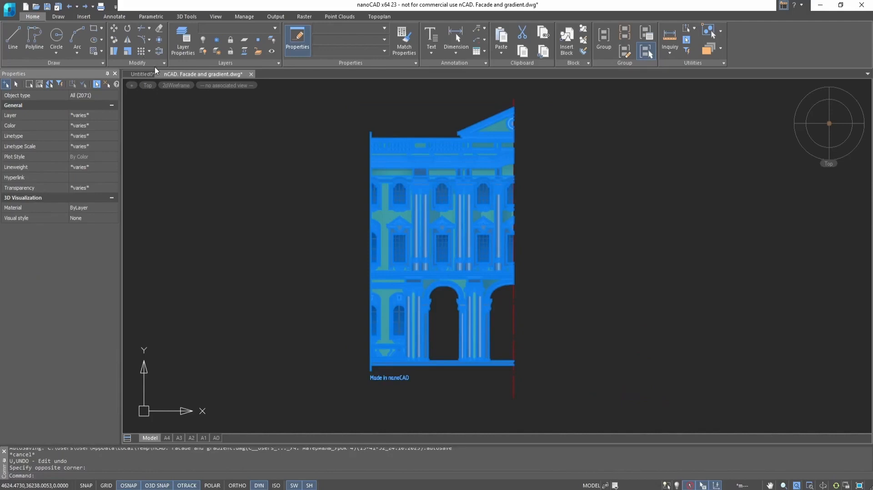
click(132, 42)
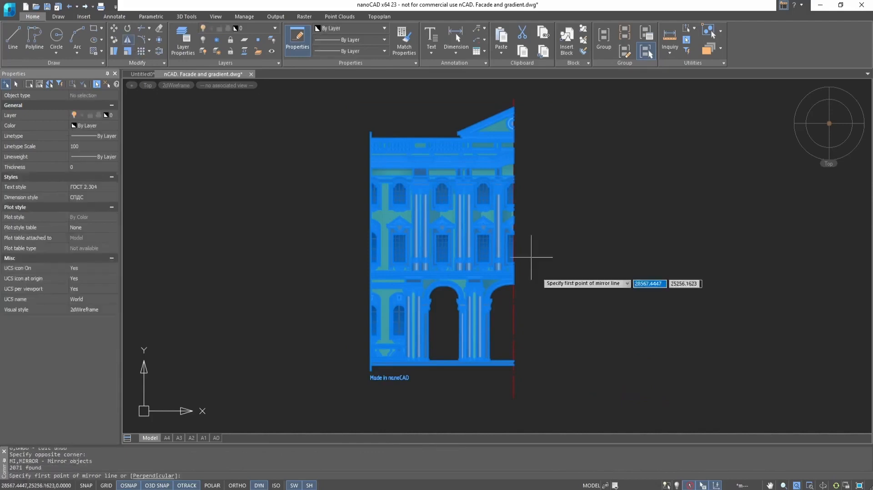
click(161, 476)
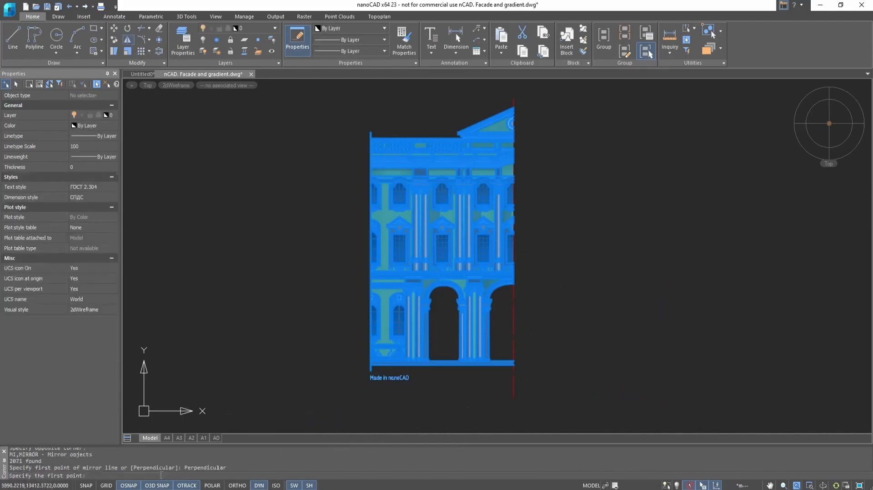
click(513, 365)
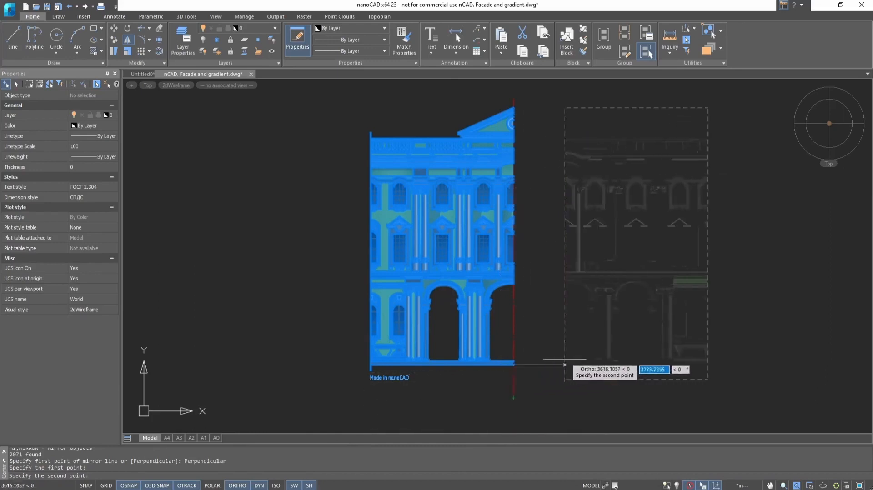
click(531, 376)
key(Return)
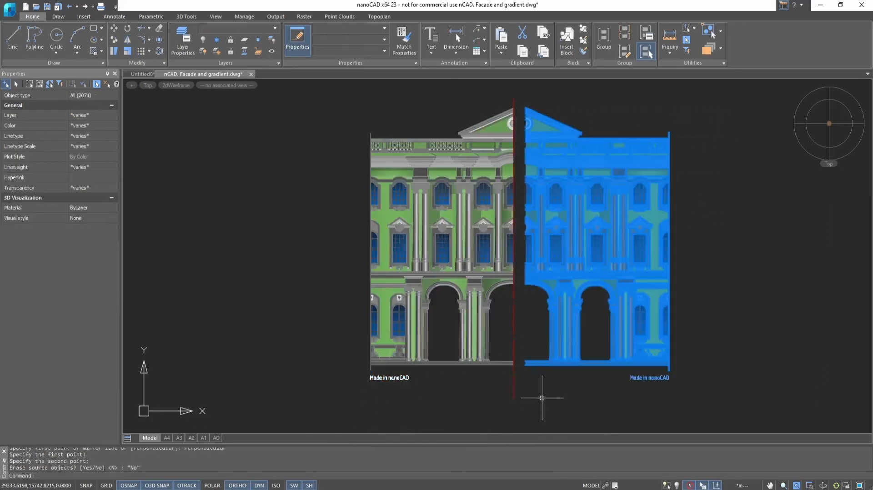
key(Escape)
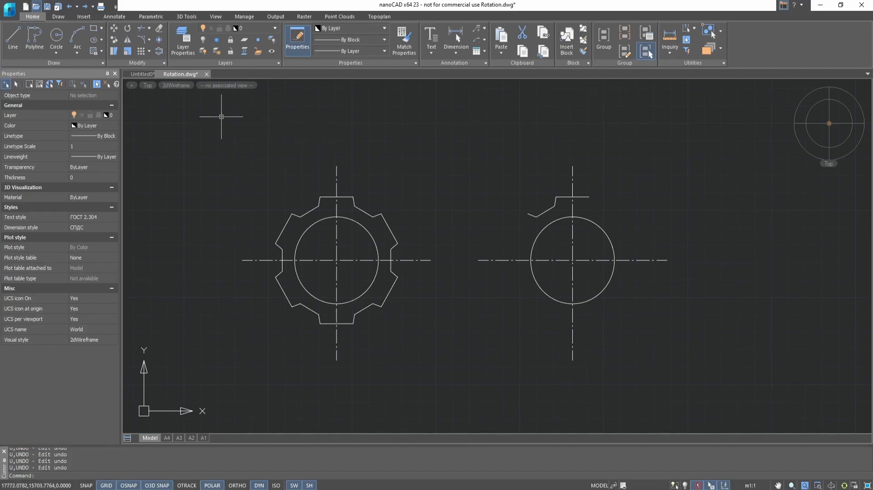
Rotate a copy of the tooth shape 60° about the right circle's centre.
click(129, 29)
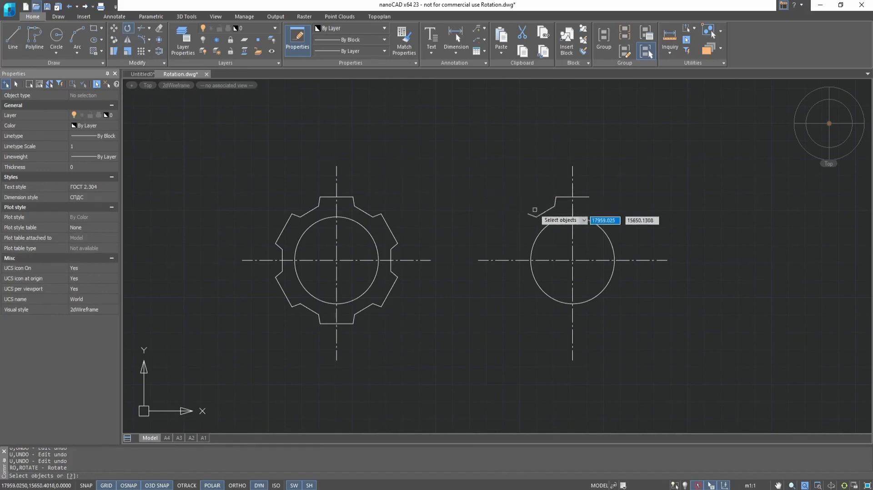
click(540, 214)
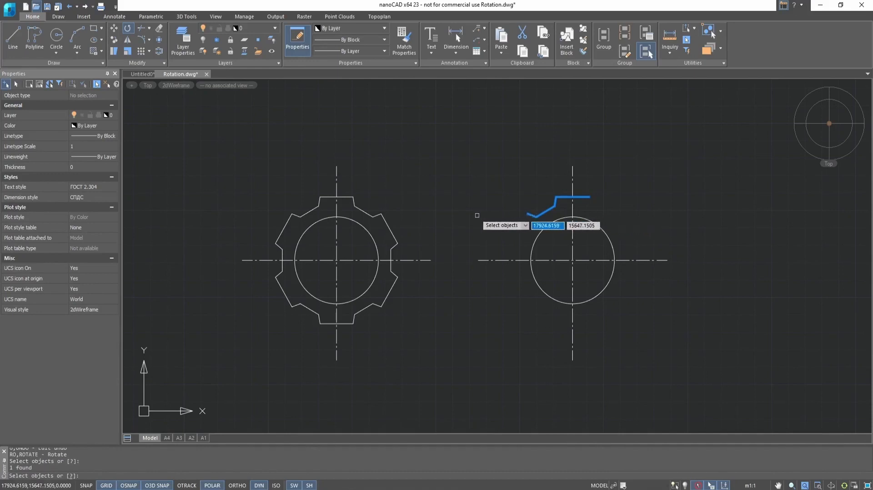
key(Return)
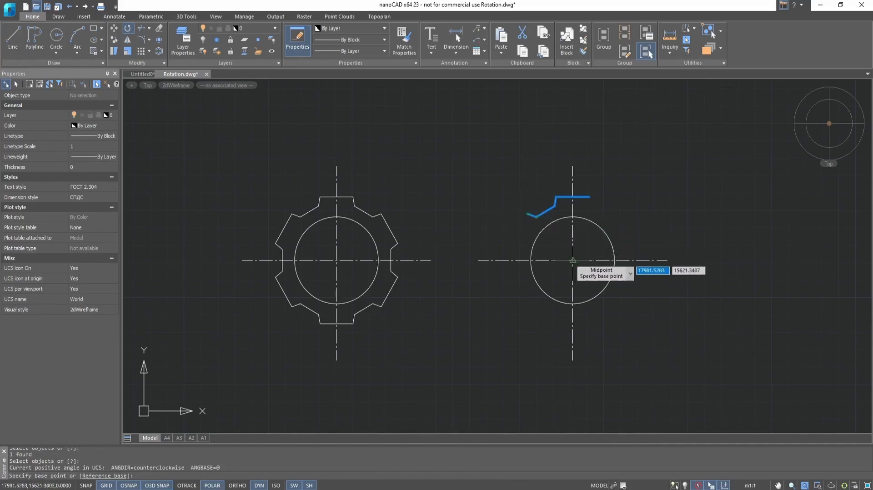
click(573, 261)
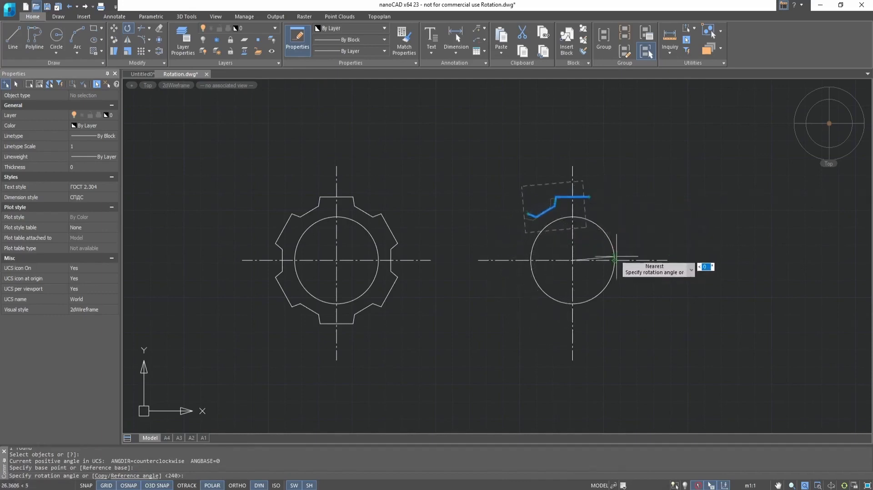
click(103, 476)
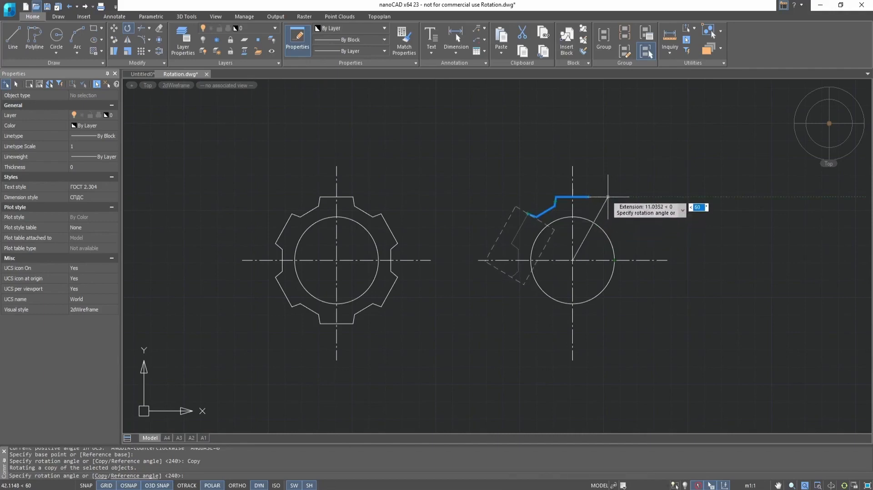
click(608, 197)
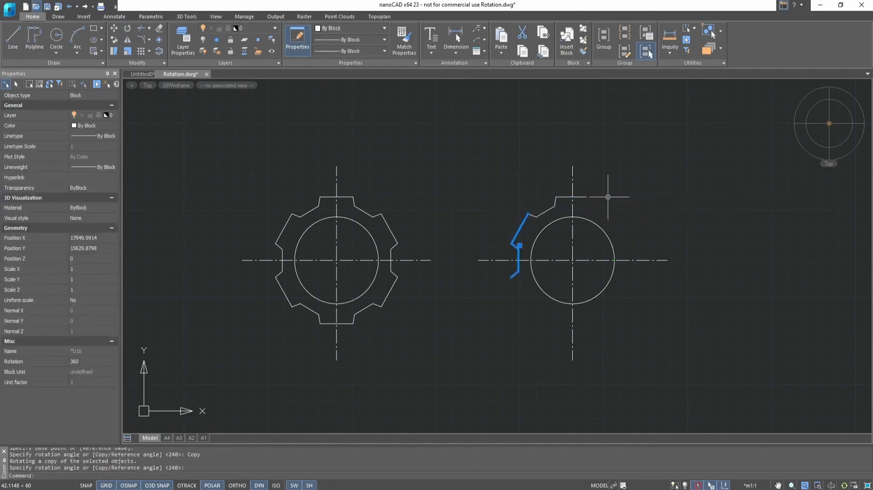
click(538, 215)
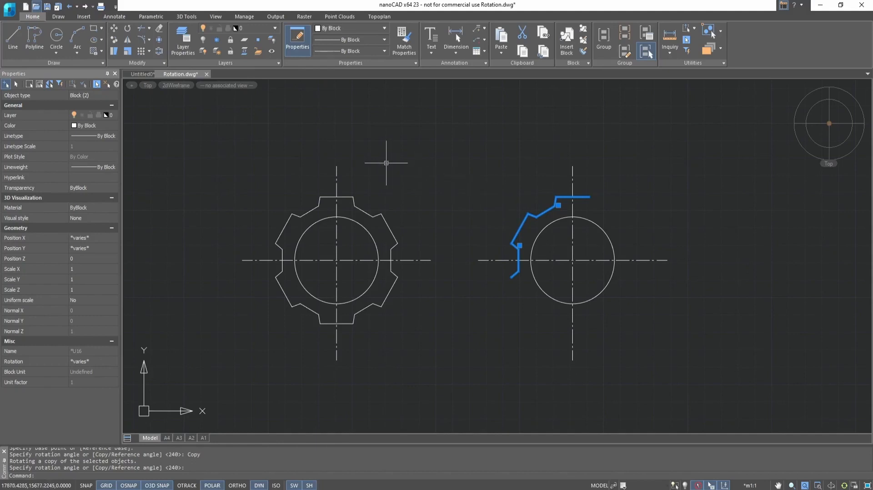
Rotate both teeth about the circle's centre by Reference so they sit beneath the circle.
click(128, 30)
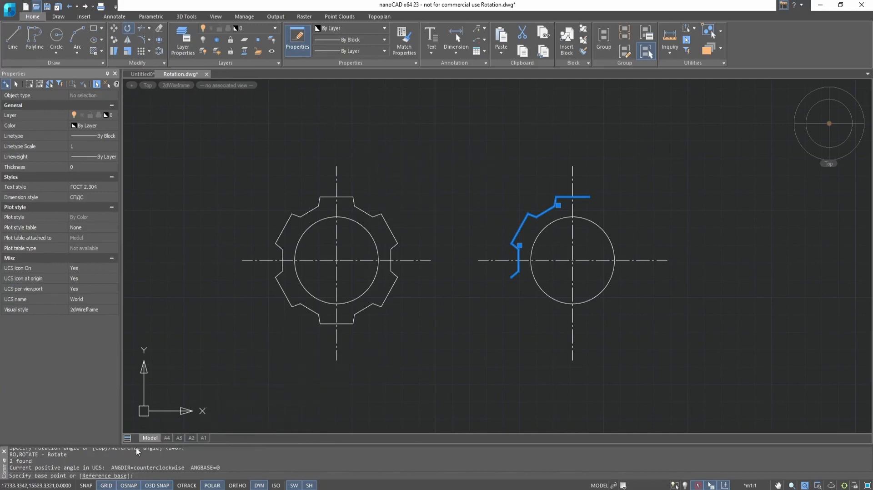
click(109, 476)
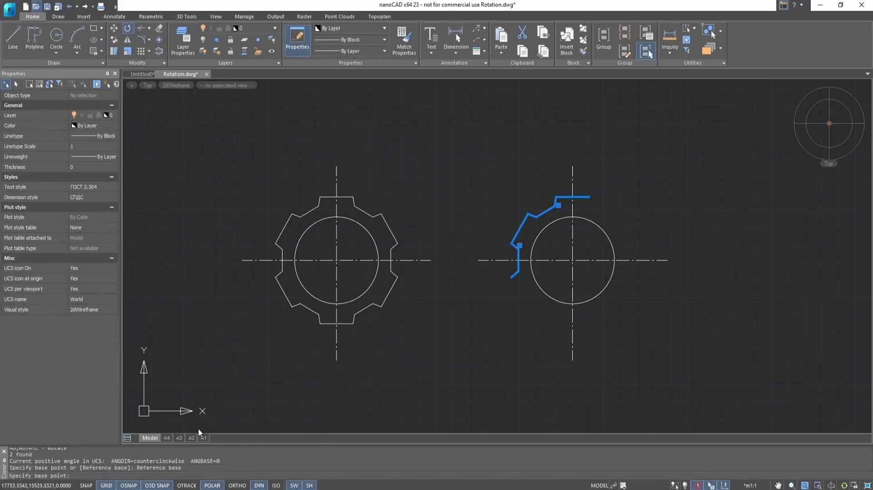
click(573, 260)
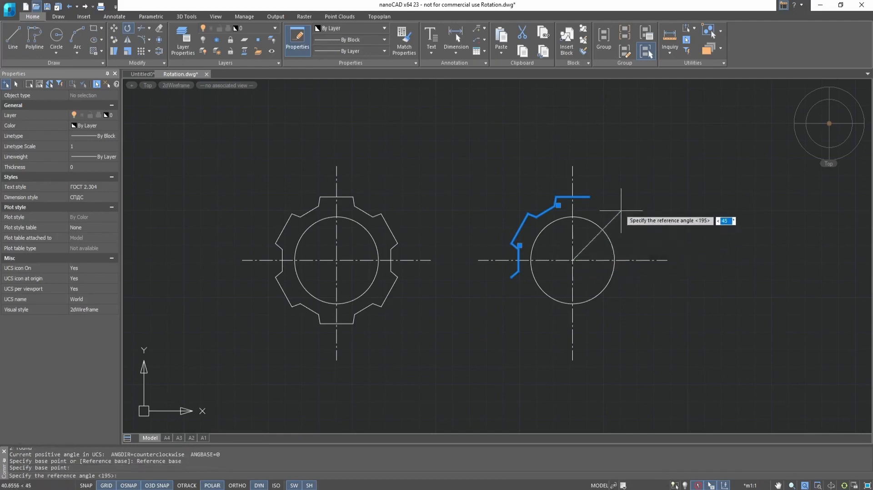
click(590, 197)
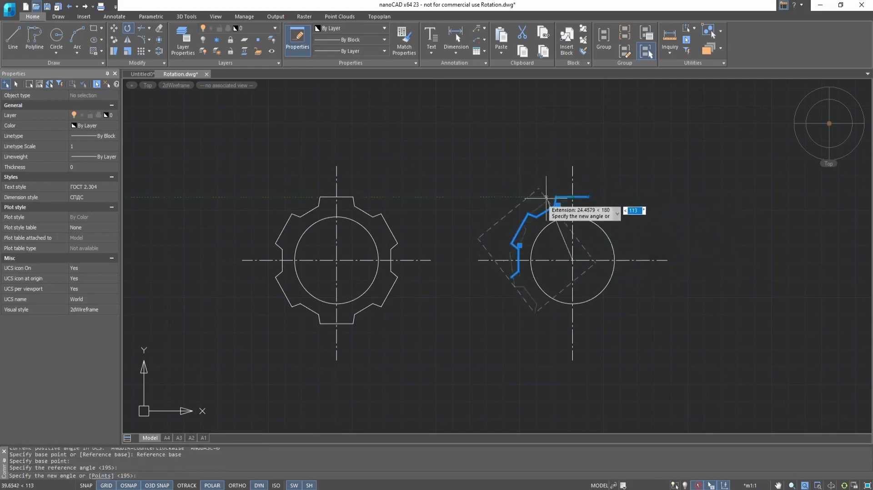
click(512, 277)
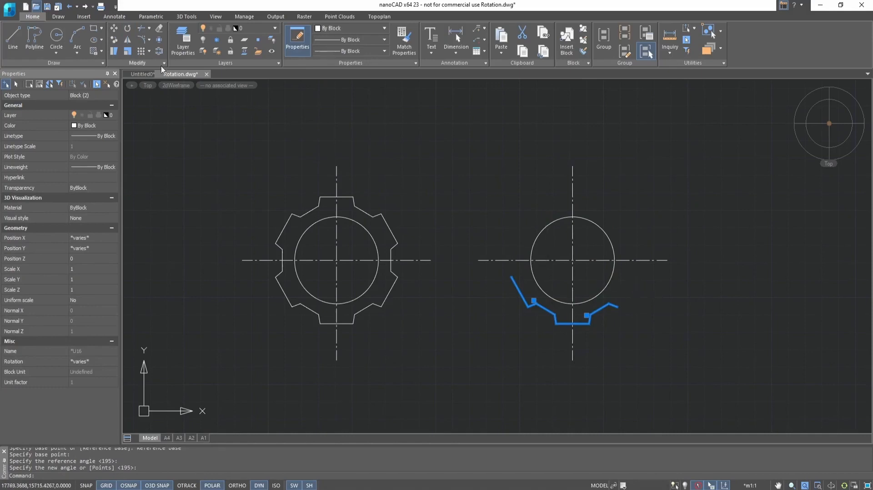
click(129, 28)
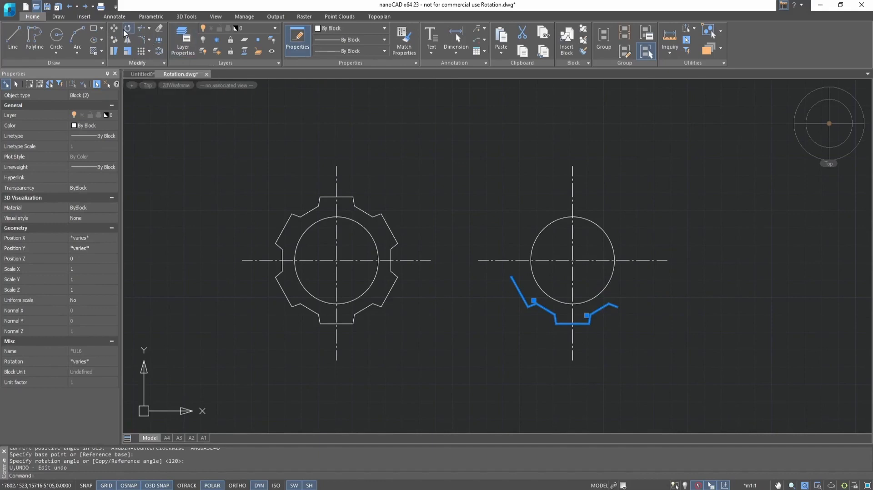
Rotate-copy the tooth section about the circle centre into two more positions, completing the right gear.
click(128, 29)
click(572, 261)
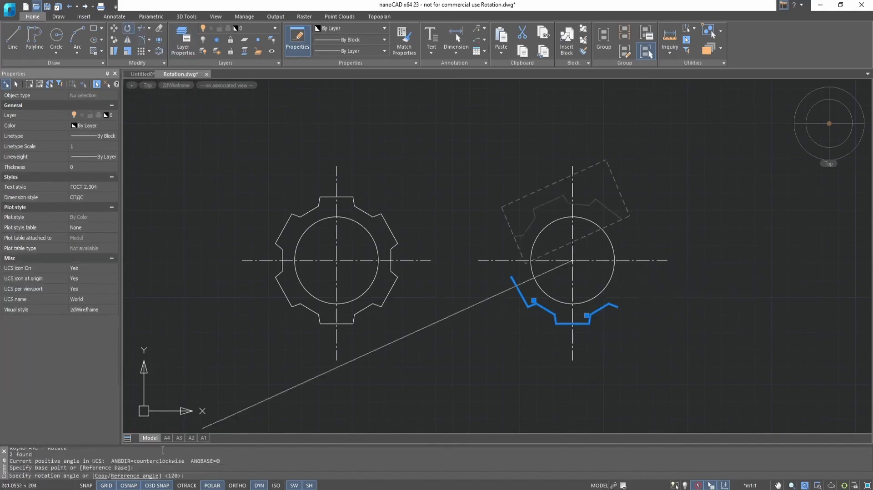
click(99, 476)
click(573, 219)
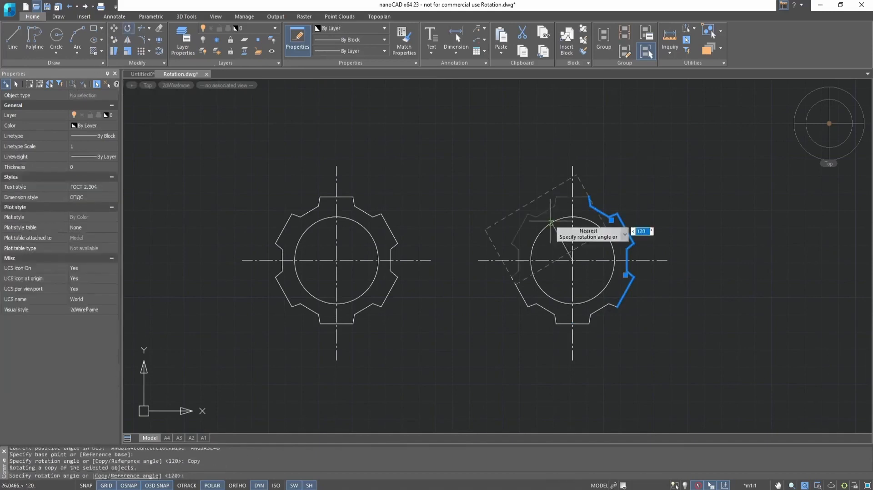
click(551, 221)
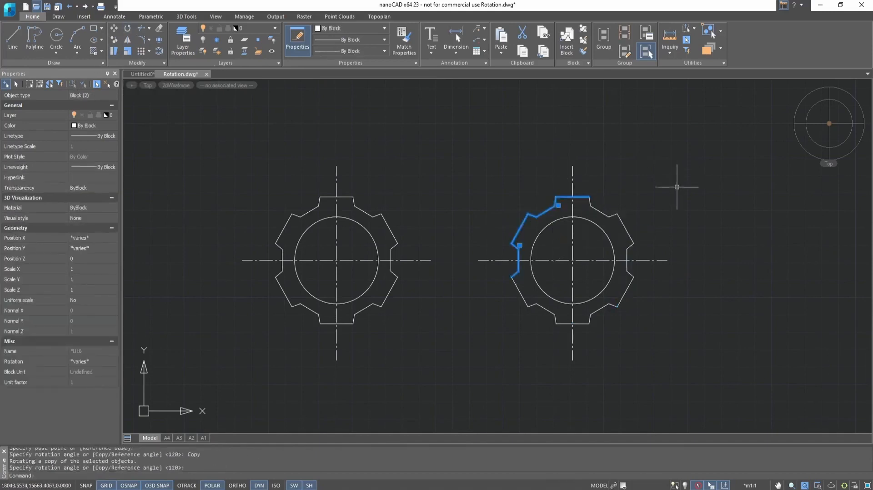
key(Escape)
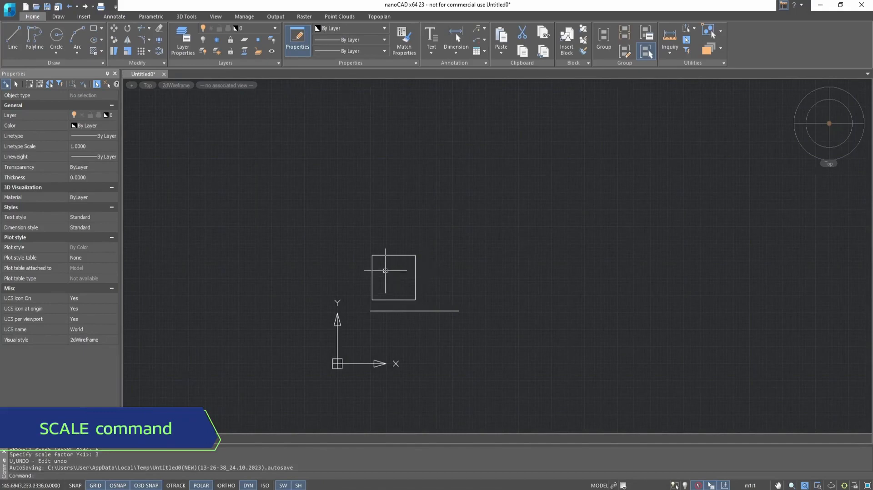
Scale a copy of the square by factor 2 from its lower-left corner.
scroll(385, 270, up, 3)
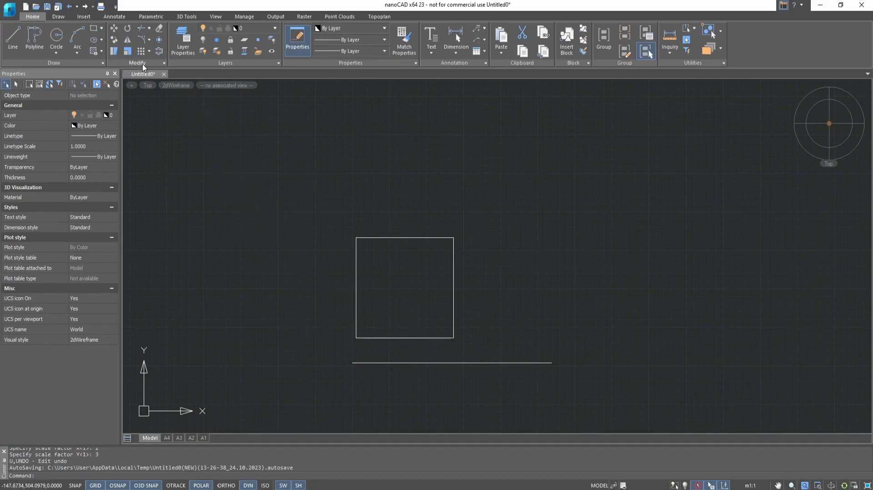
click(127, 53)
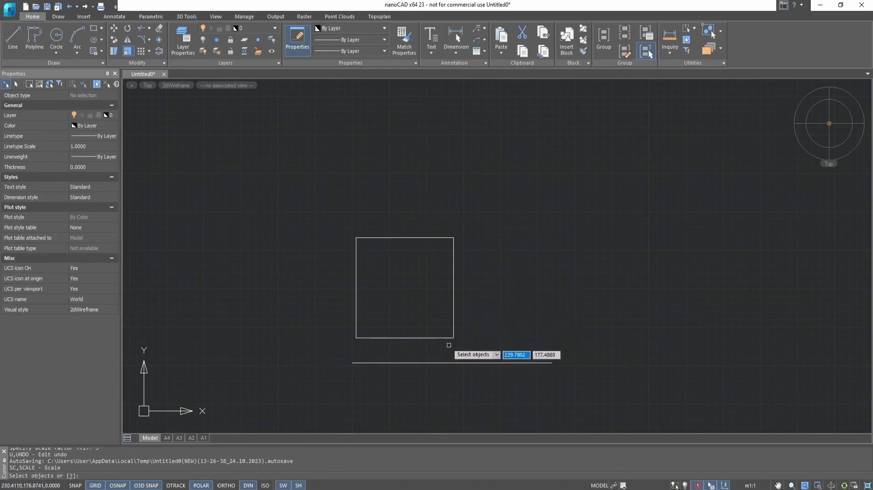
click(450, 337)
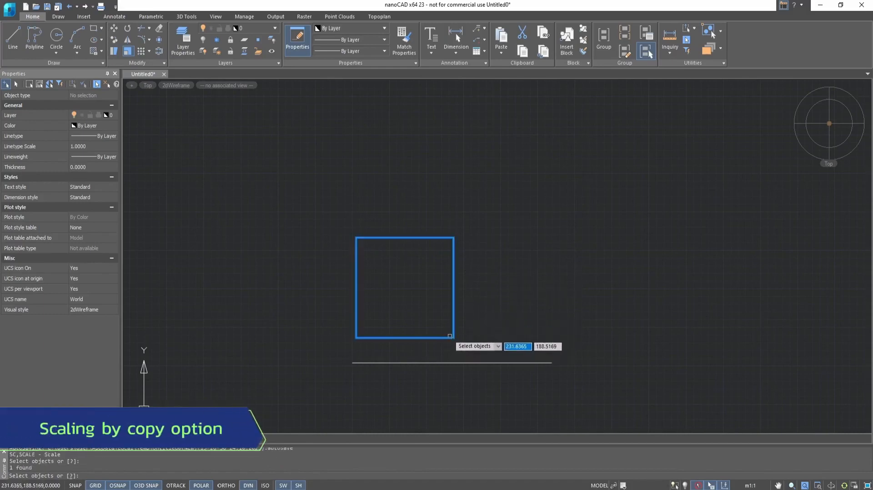
key(Return)
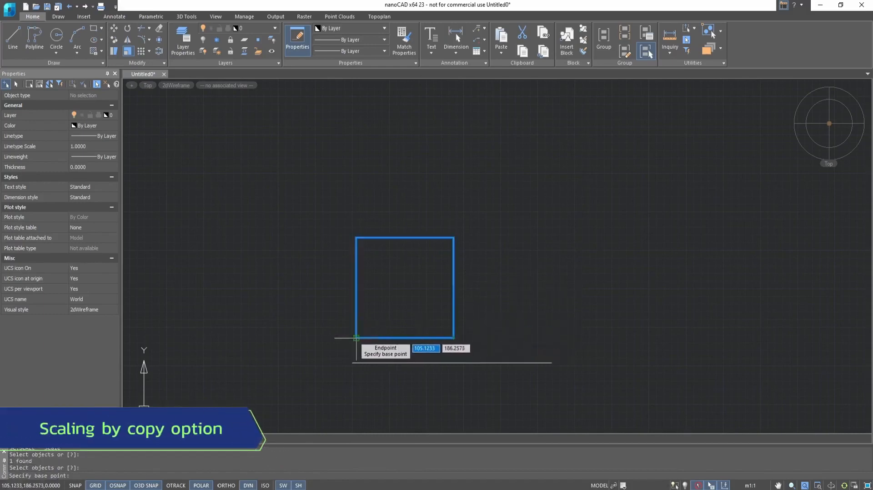
click(356, 338)
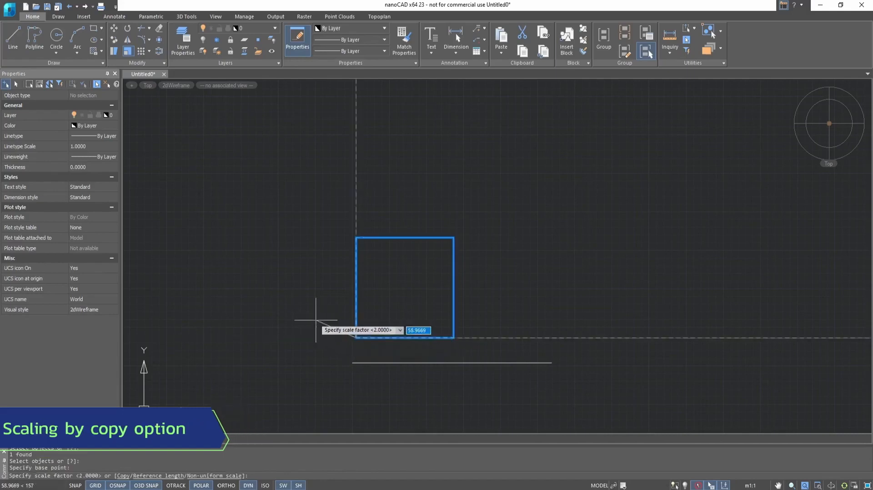
click(124, 477)
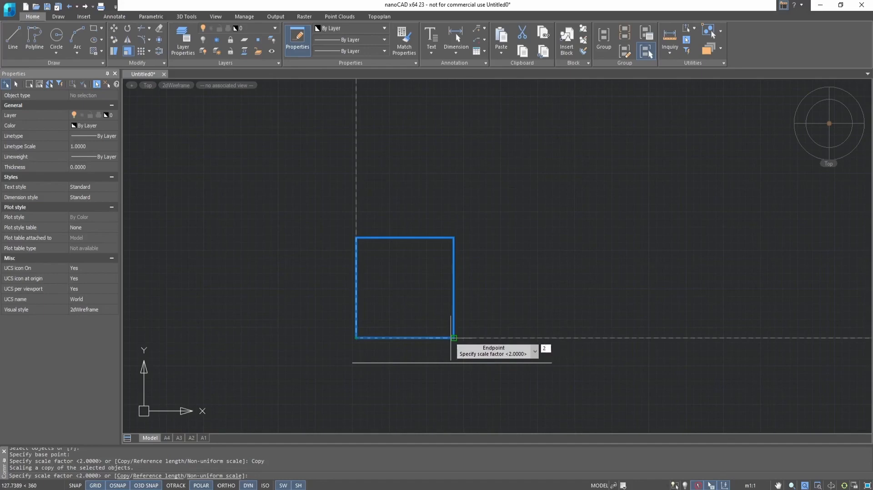
key(Return)
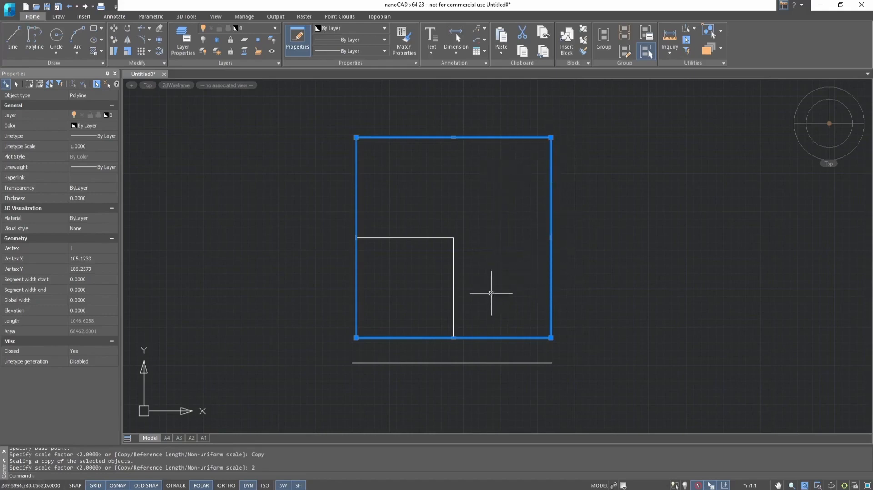
Undo the double-size copy and reselect the original square.
key(Escape)
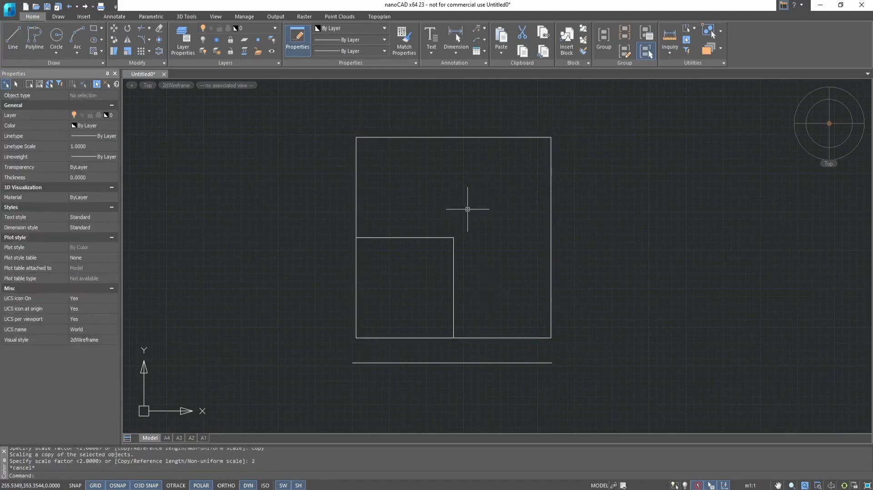
key(ctrl+z)
click(426, 237)
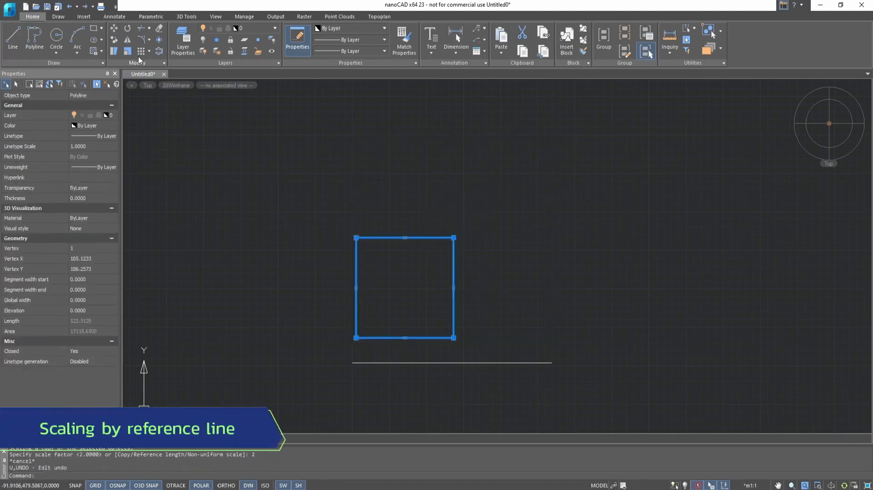
Scale the square from its lower-left corner by reference length against the line, then undo it.
click(127, 51)
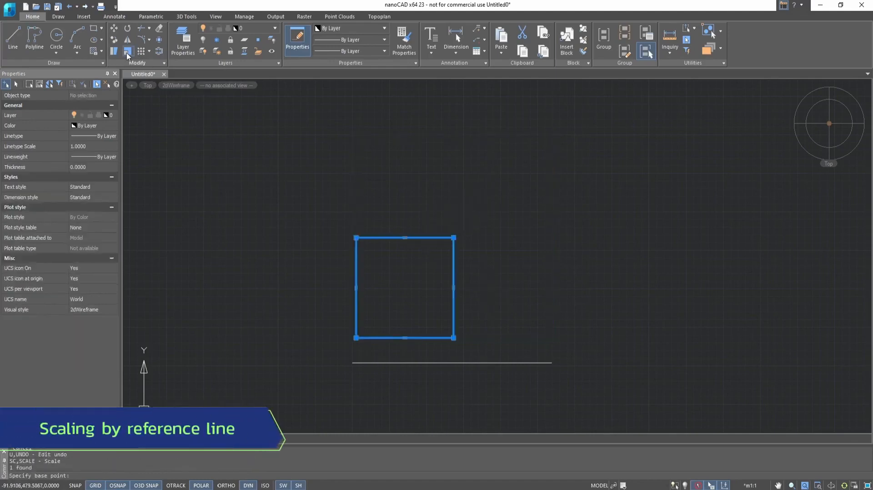
click(356, 337)
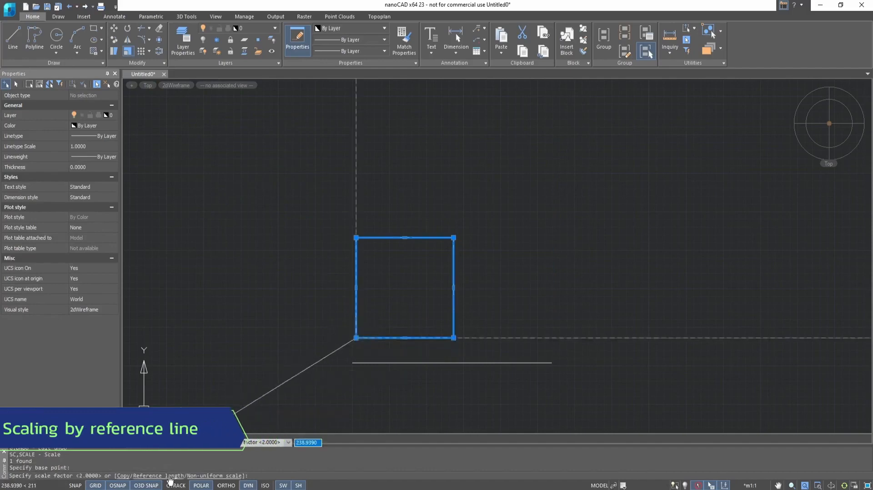
click(169, 476)
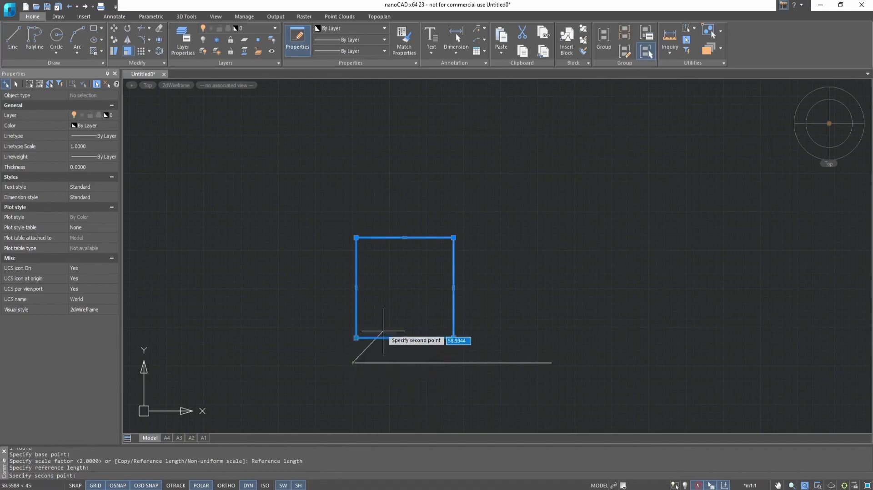
click(452, 363)
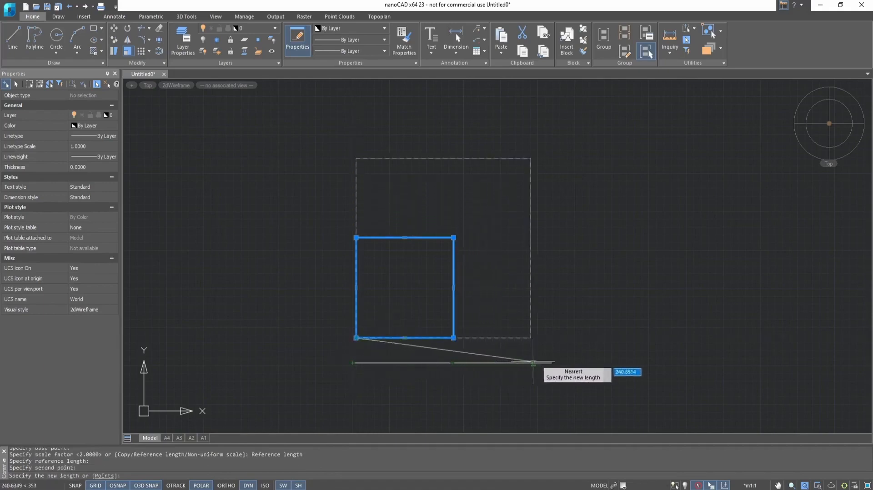
click(552, 363)
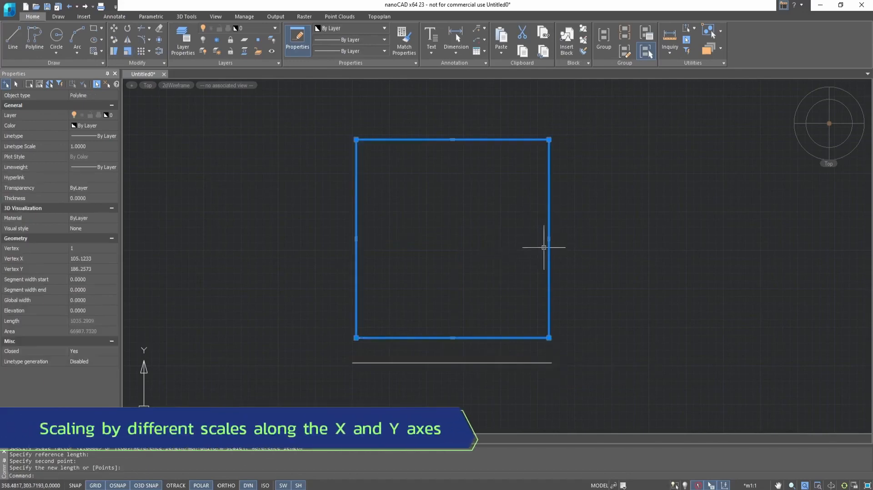
key(ctrl+z)
Scale the square non-uniformly from its lower-left corner, X factor 2 and Y factor 3.
click(384, 337)
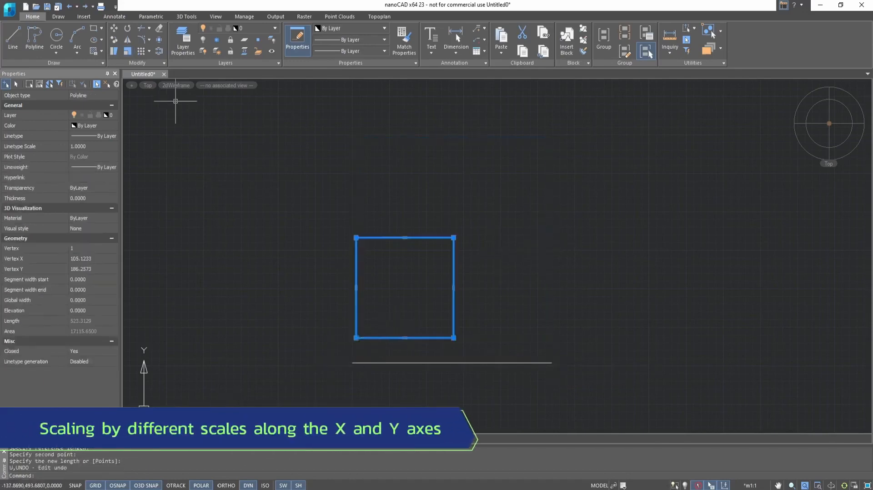
click(128, 51)
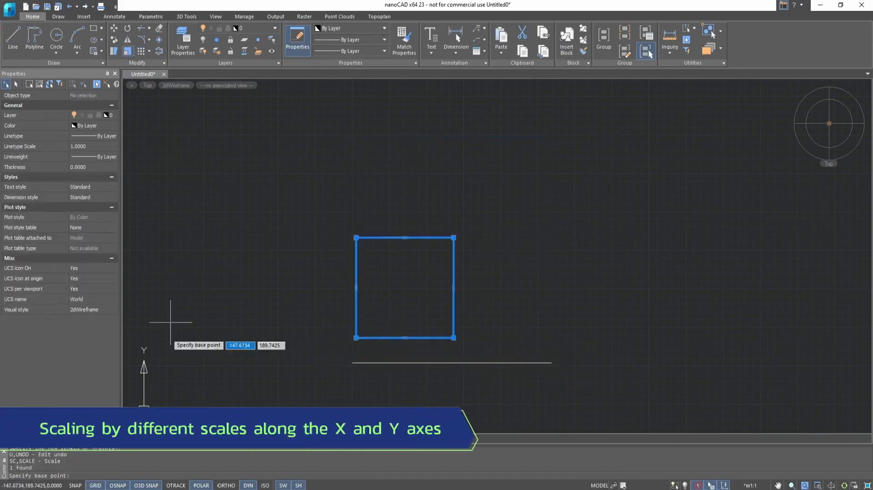
click(356, 338)
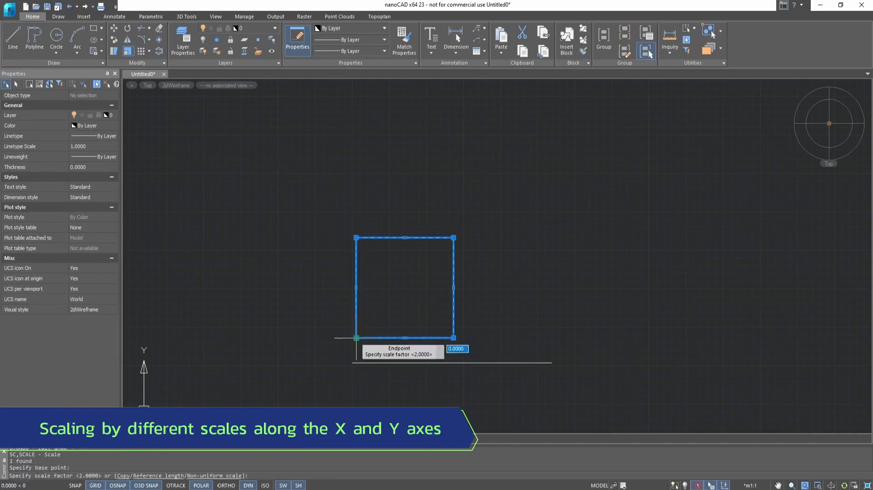
click(209, 476)
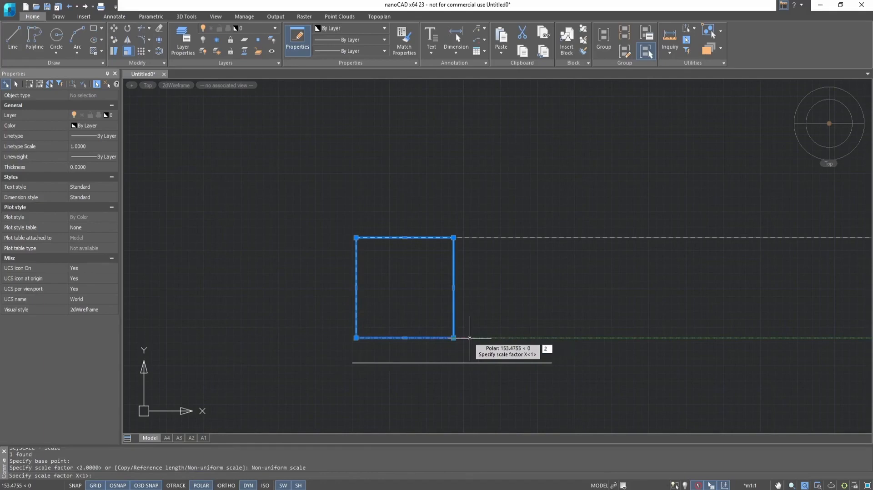
key(Return)
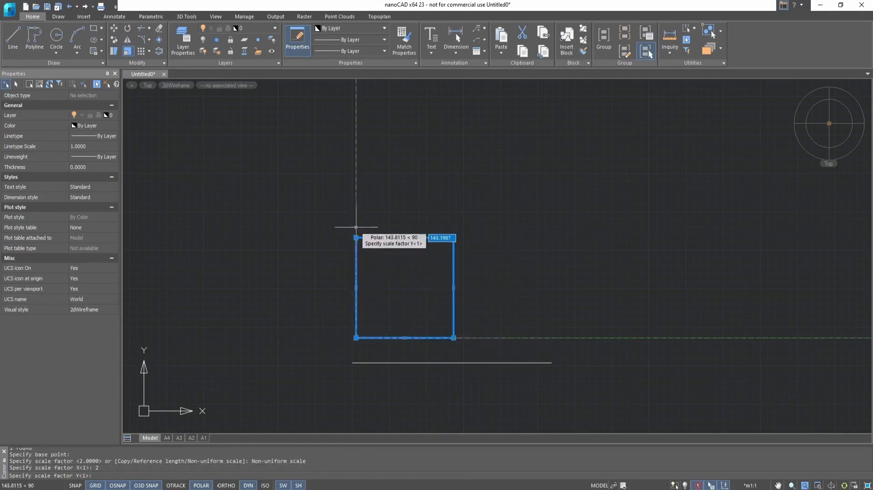
key(Return)
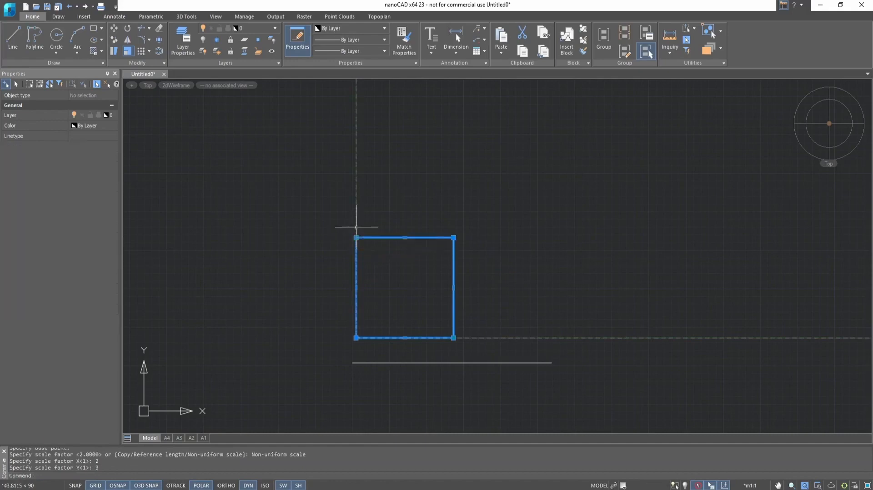
scroll(359, 230, down, 4)
scroll(383, 144, up, 2)
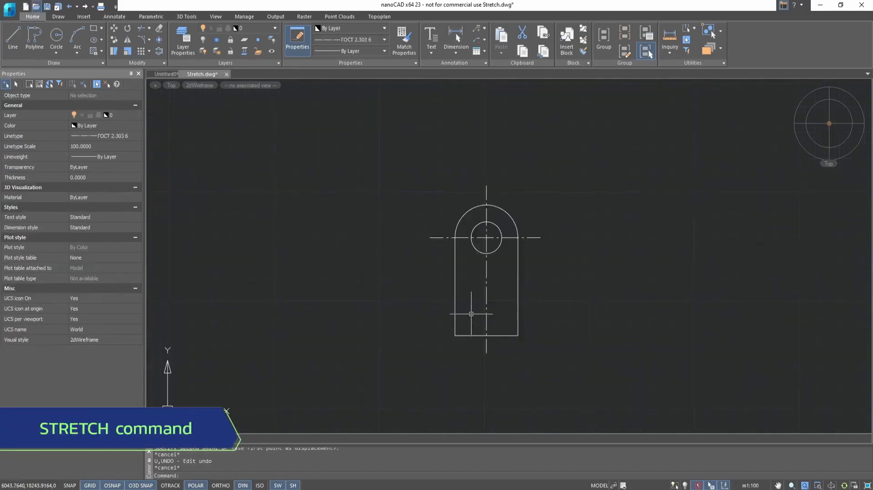
Try stretching the plate outline from its bottom-right corner, then undo the stretch.
click(114, 54)
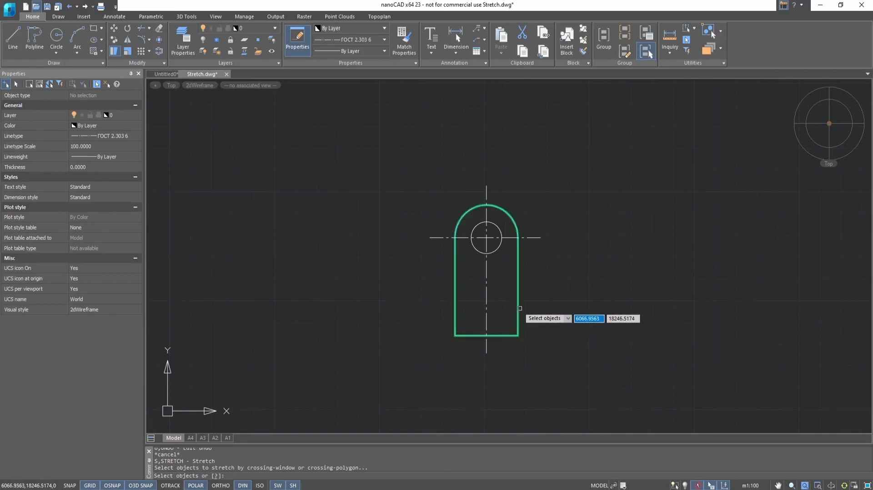
click(518, 308)
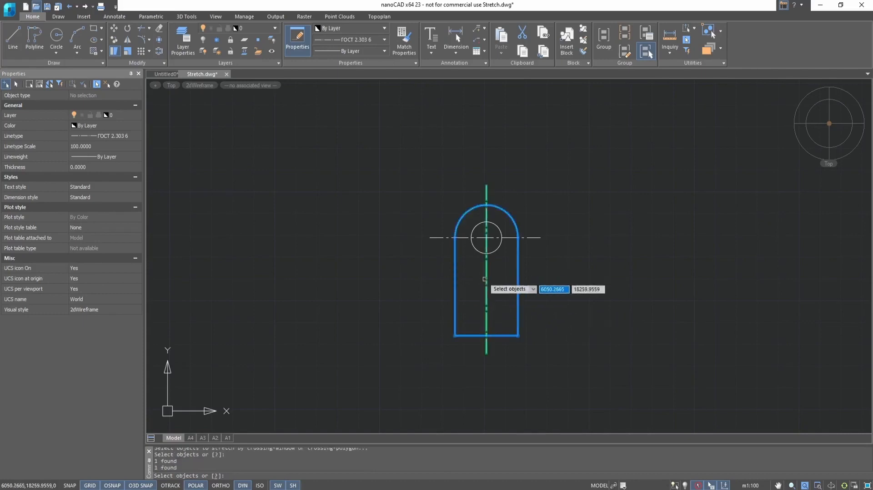
key(Return)
scroll(494, 328, up, 5)
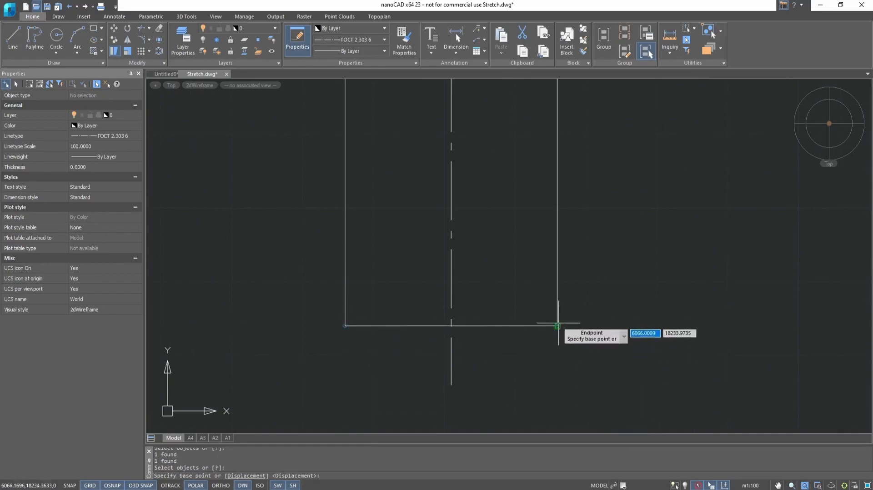
click(557, 326)
scroll(565, 321, down, 5)
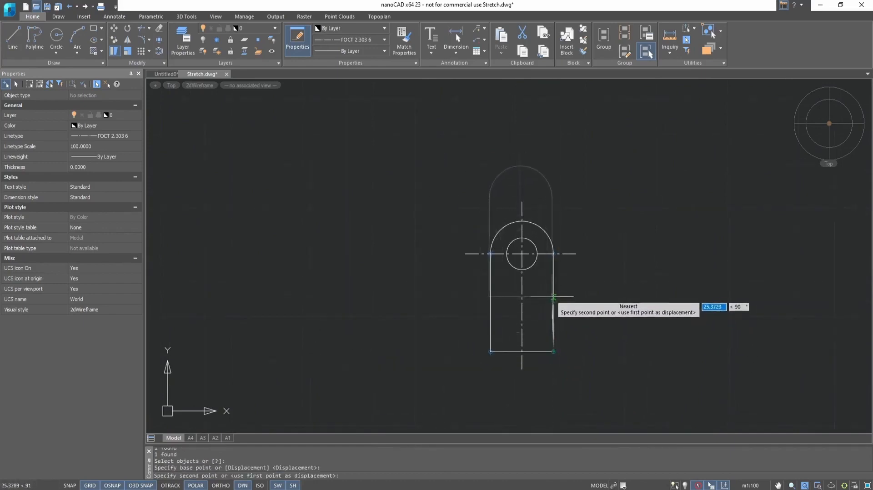
click(554, 296)
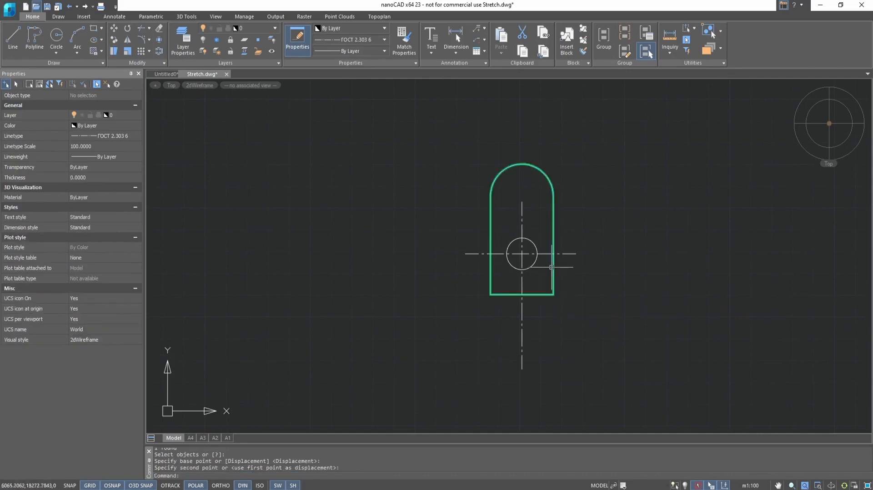
key(ctrl+z)
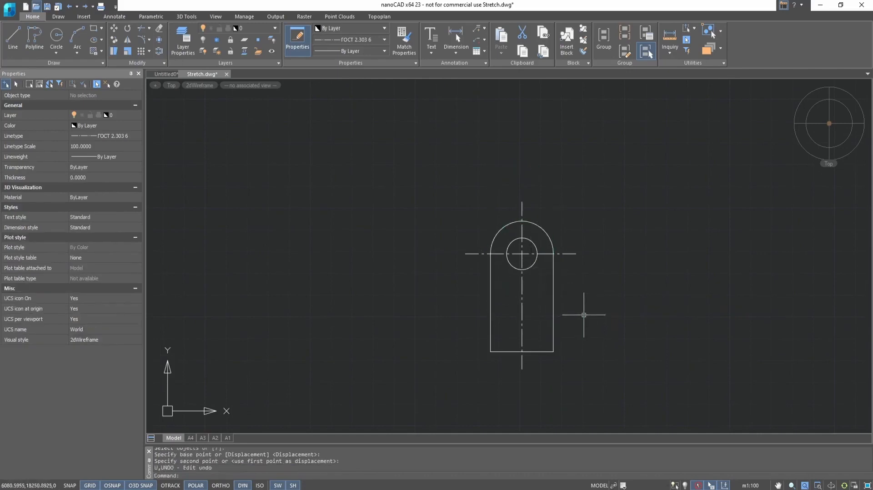
Crossing-select the plate's lower half and stretch its bottom edge further down.
click(593, 295)
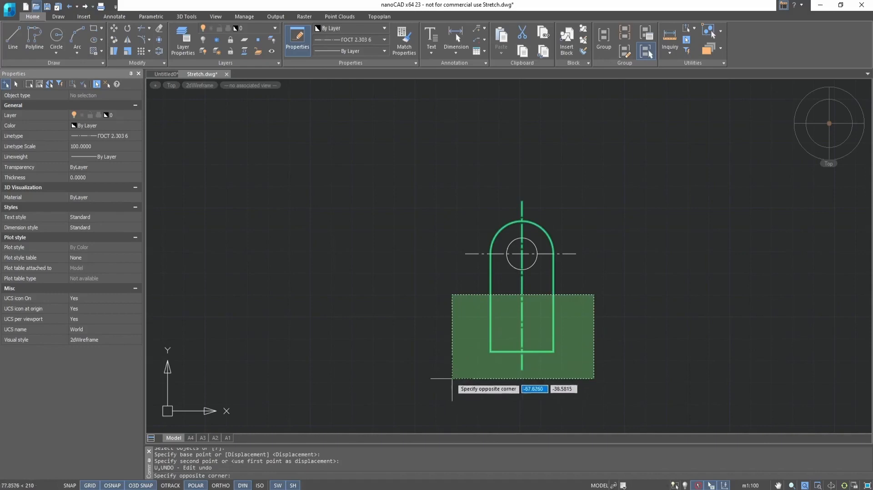
click(452, 379)
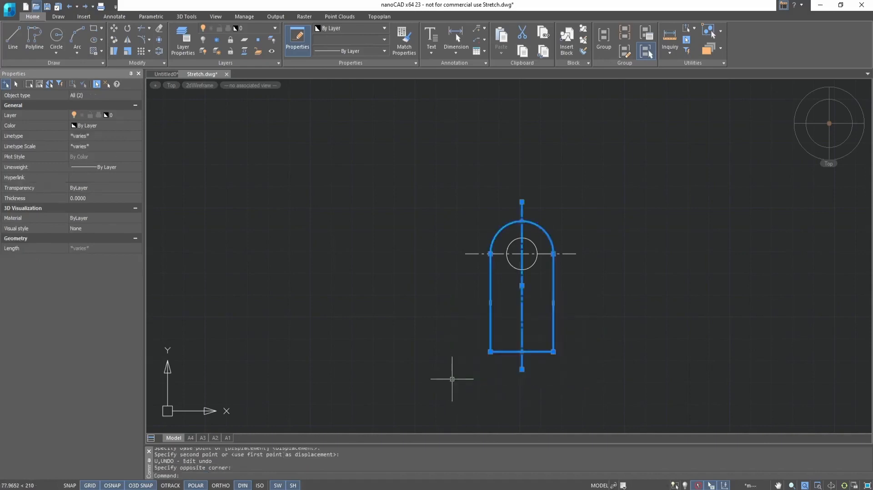
click(113, 55)
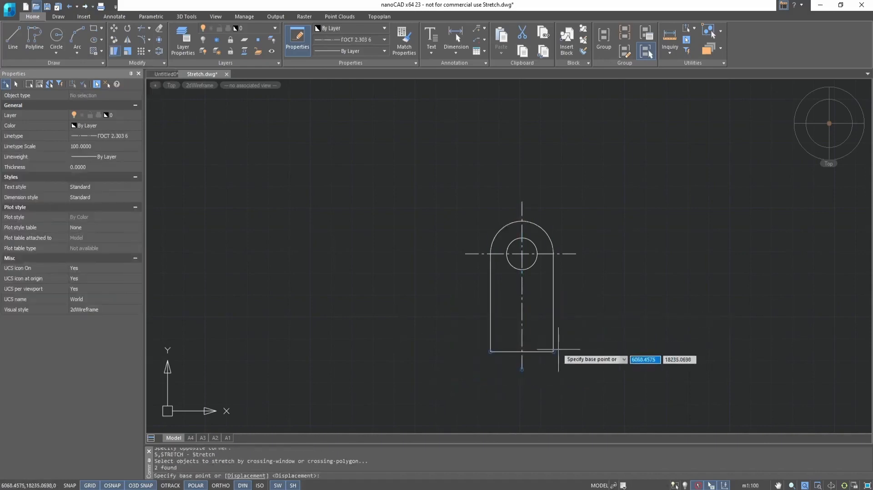
click(554, 352)
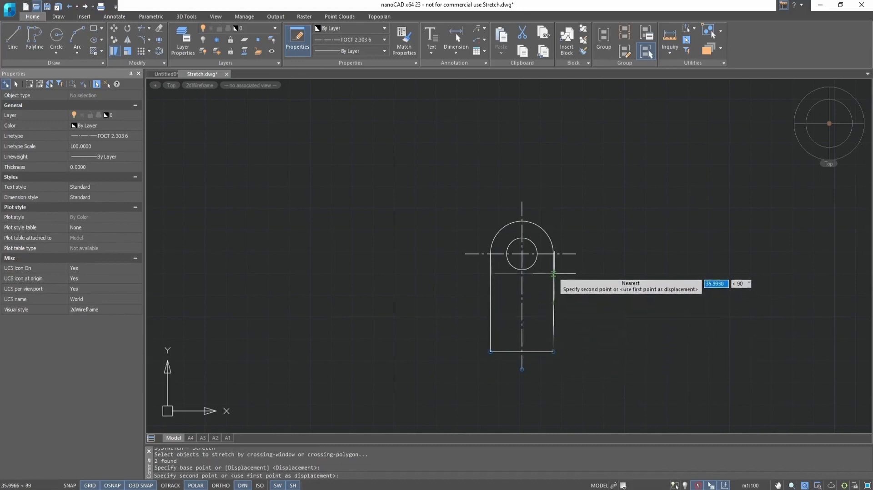
click(554, 402)
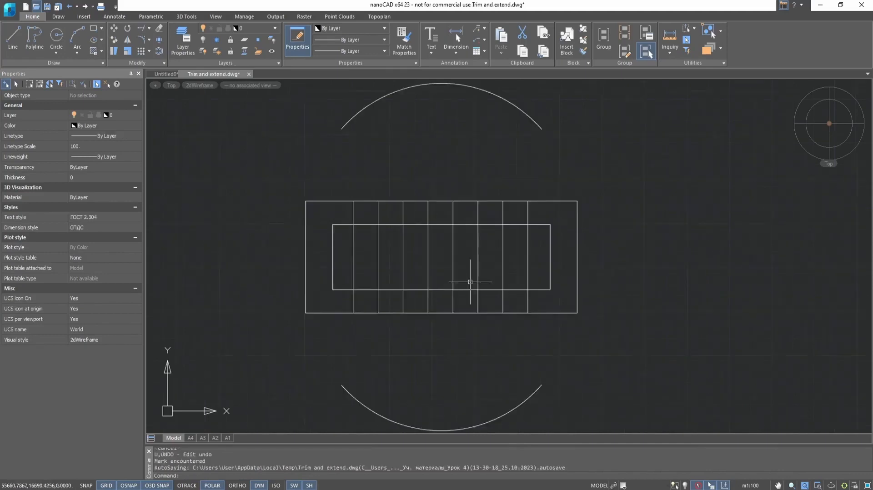
scroll(471, 282, down, 2)
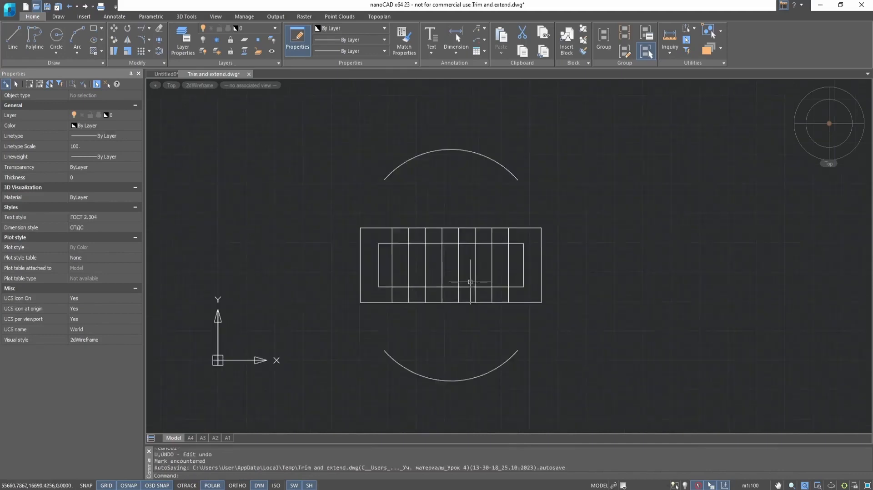
Start Trim and crossing-select all ten grid lines as cutting edges.
scroll(471, 282, up, 2)
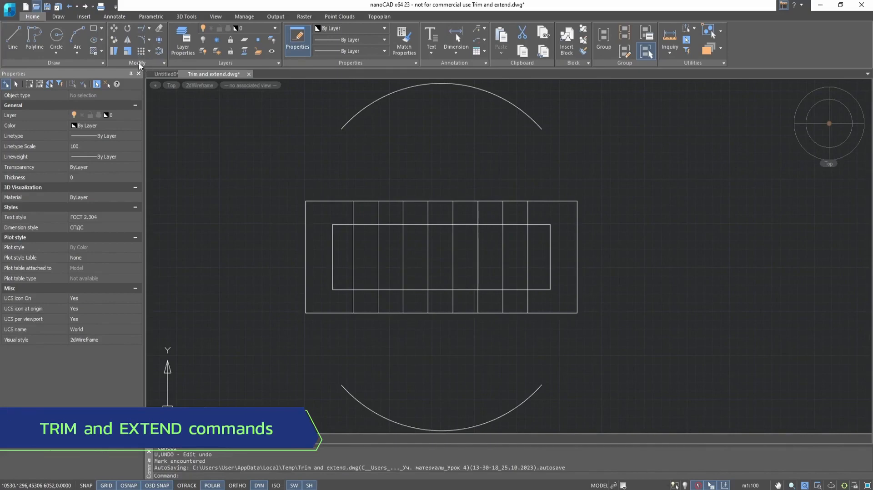
click(150, 29)
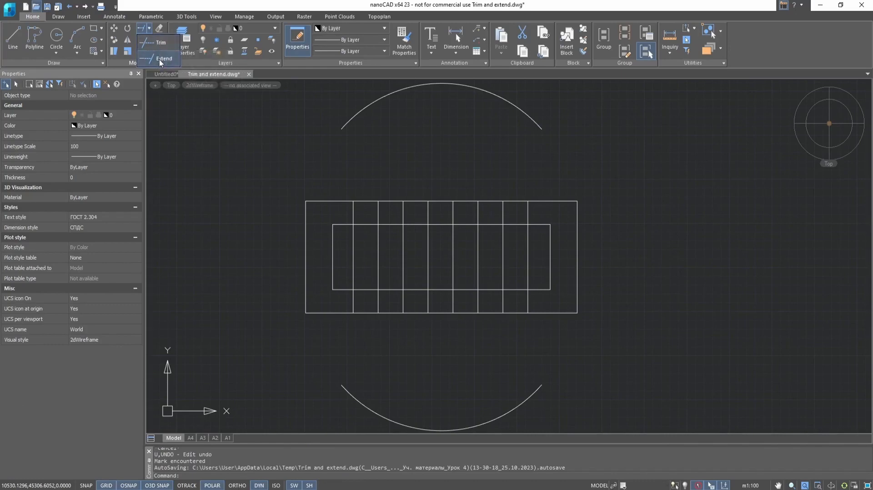
click(161, 45)
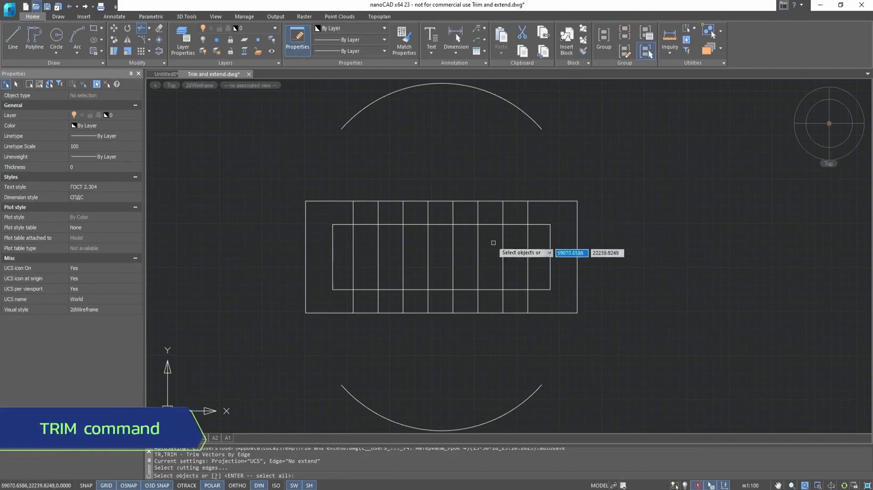
click(640, 163)
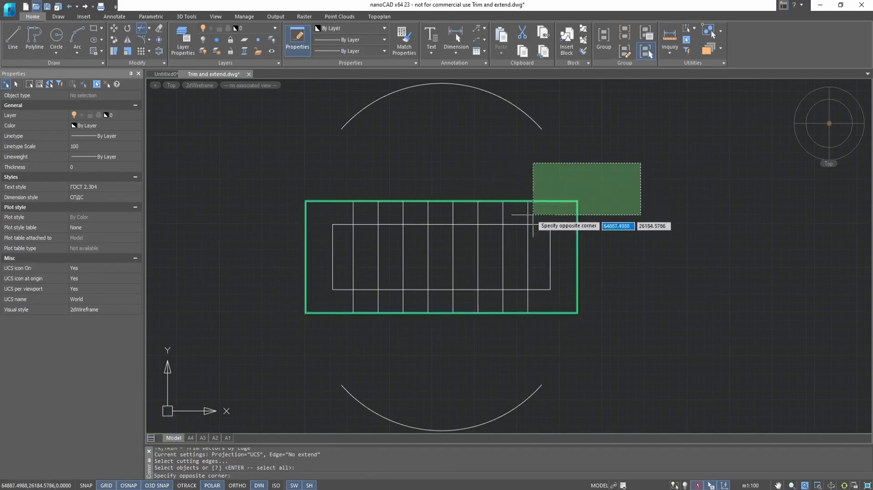
click(242, 342)
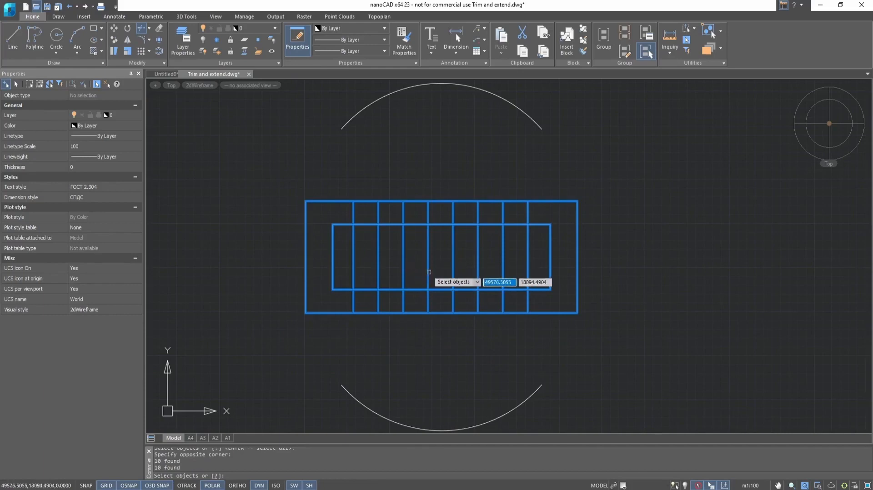
key(Return)
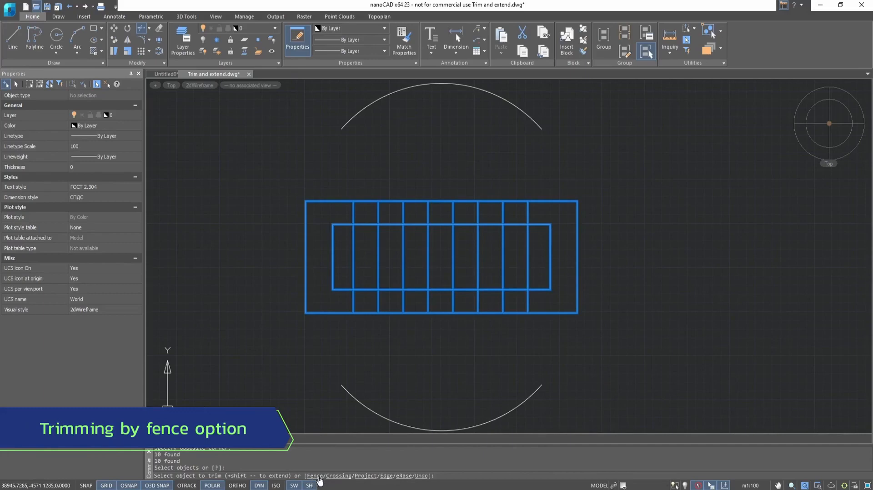
Trim the vertical lines in the top band with a fence, undo, then trim them with a crossing window.
click(320, 477)
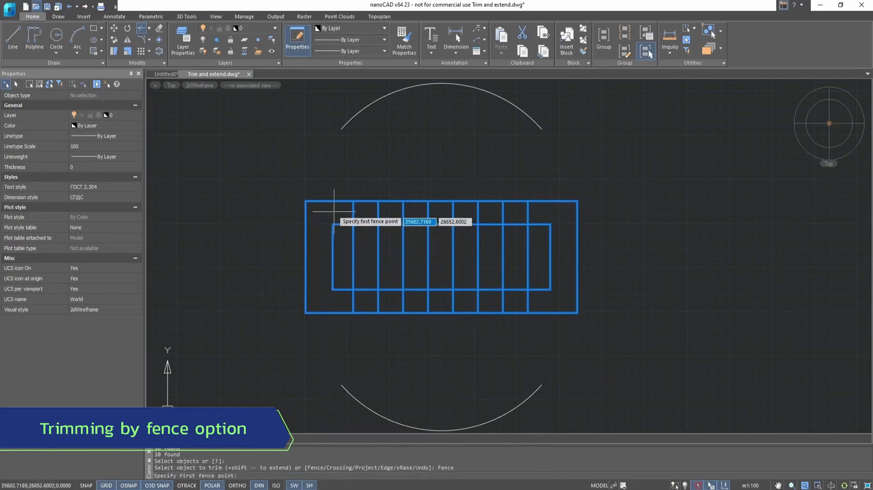
click(329, 211)
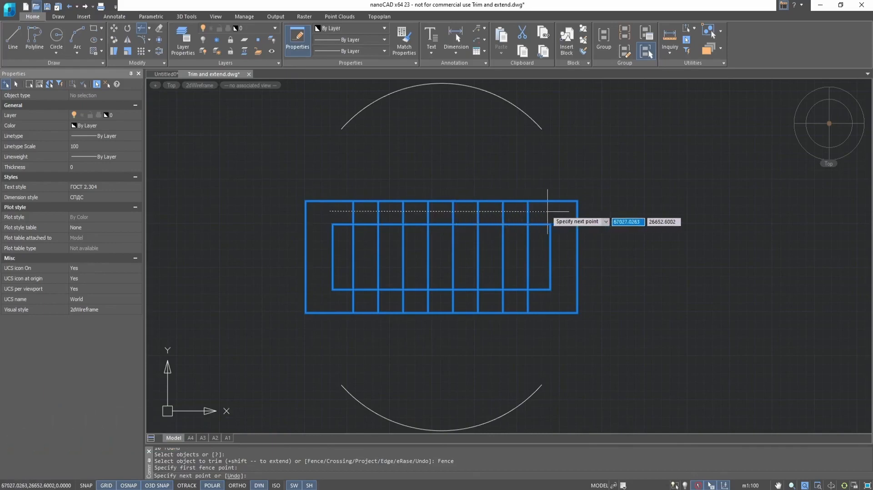
click(550, 212)
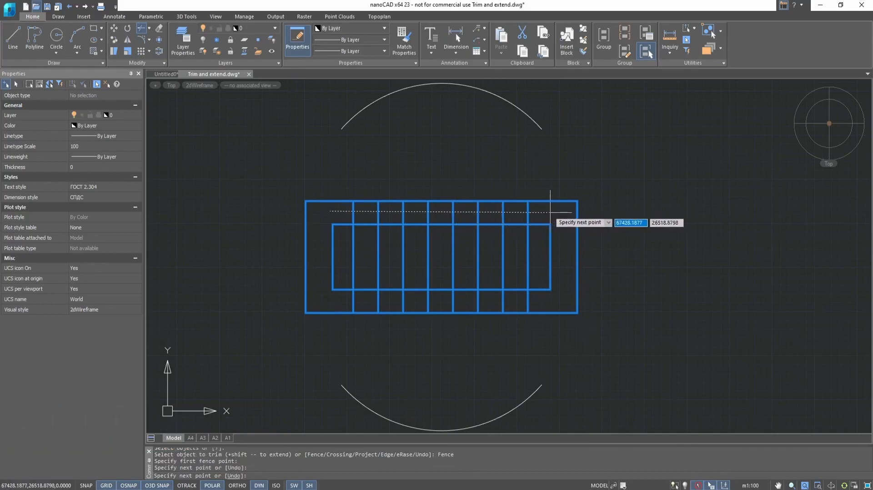
key(Return)
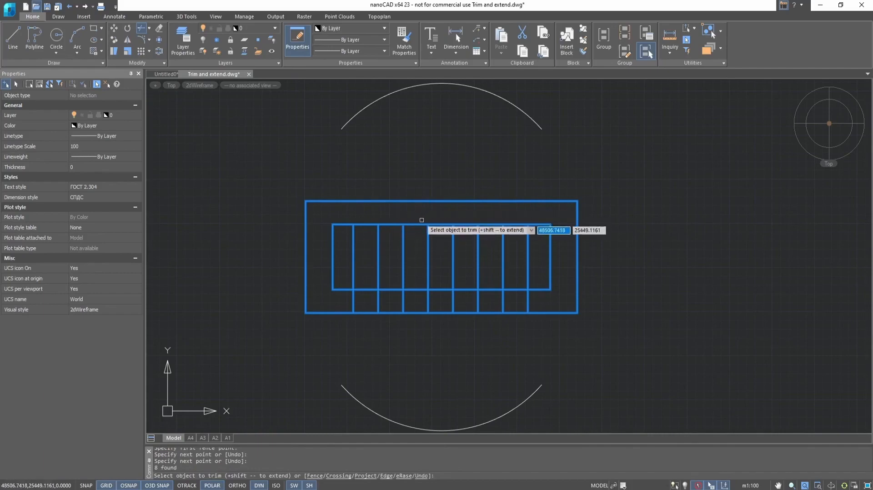
key(ctrl+z)
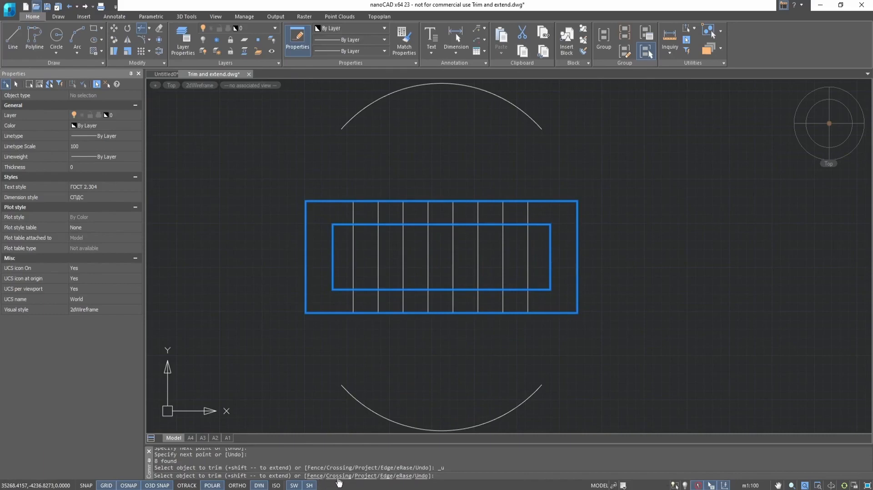
click(338, 476)
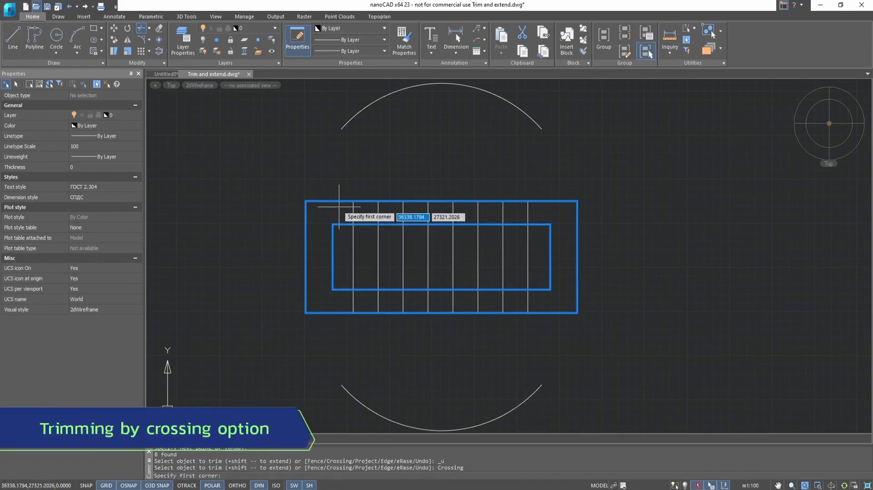
click(339, 207)
click(575, 222)
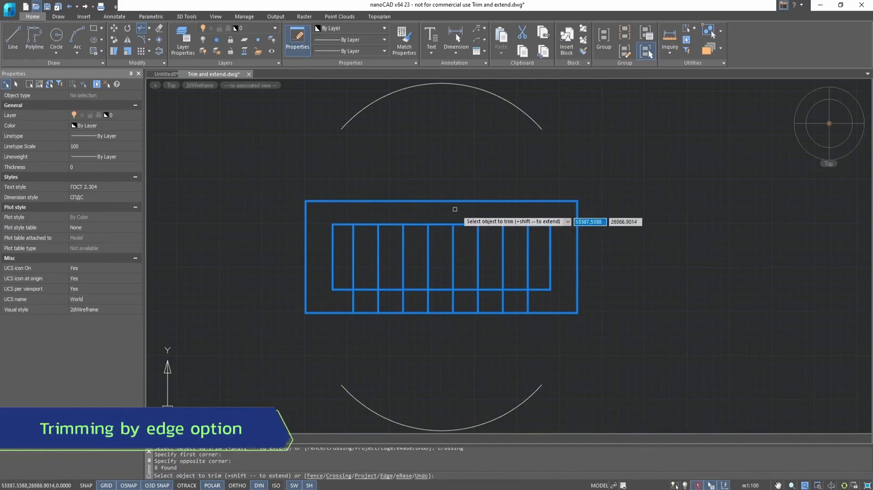
Undo the crossing trim, set Edge mode to No extend, and trim individual grid segments.
key(ctrl+z)
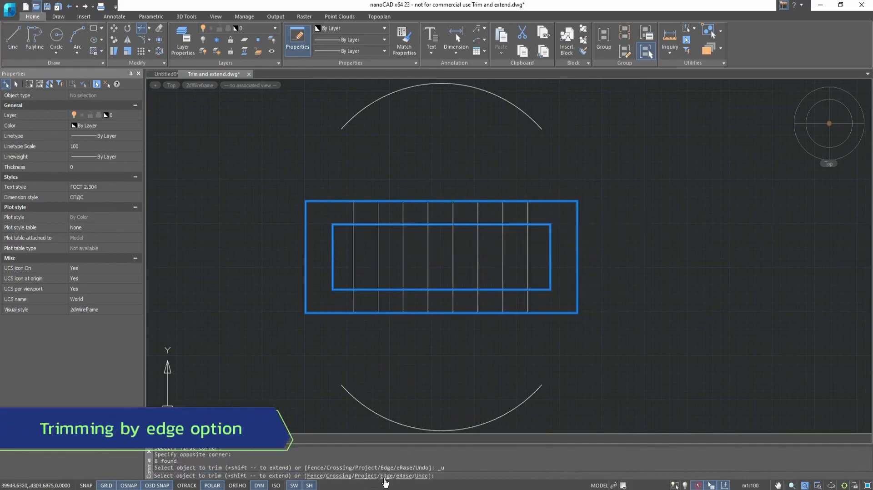
click(387, 476)
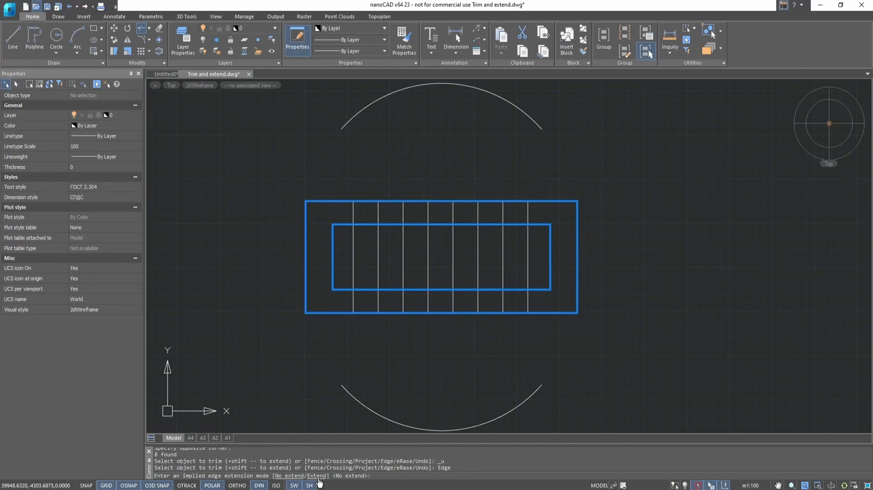
click(293, 476)
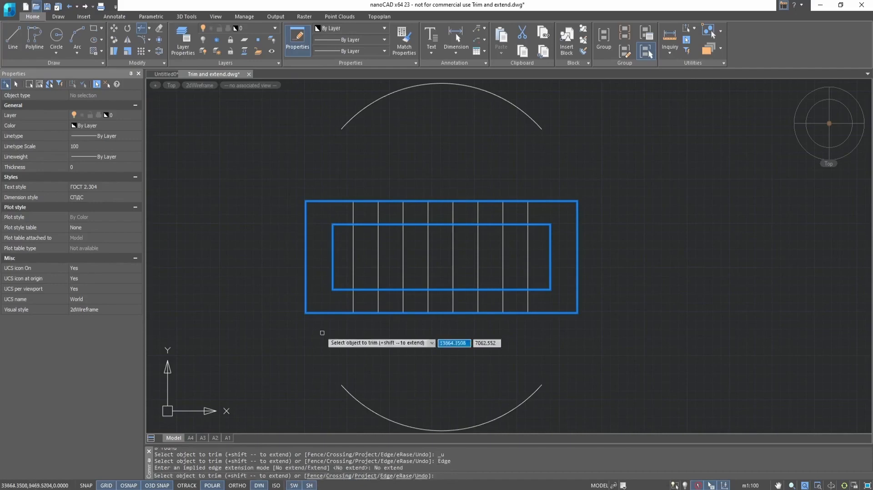
click(353, 213)
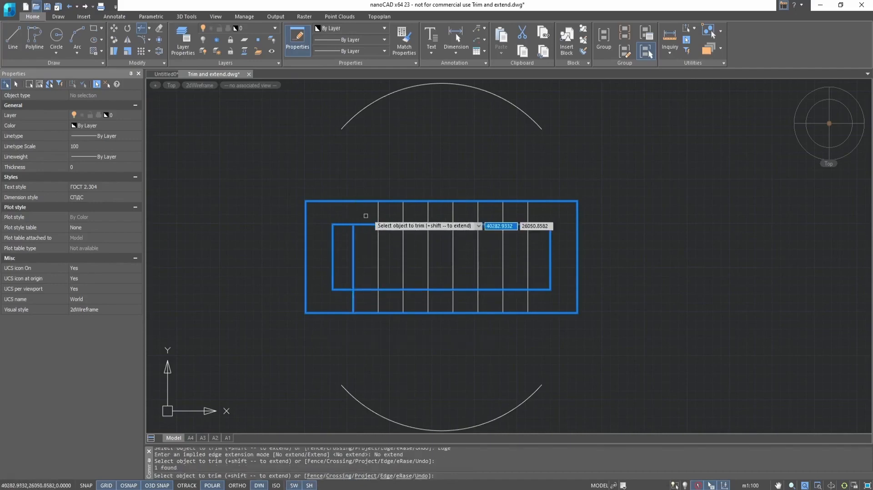
click(377, 214)
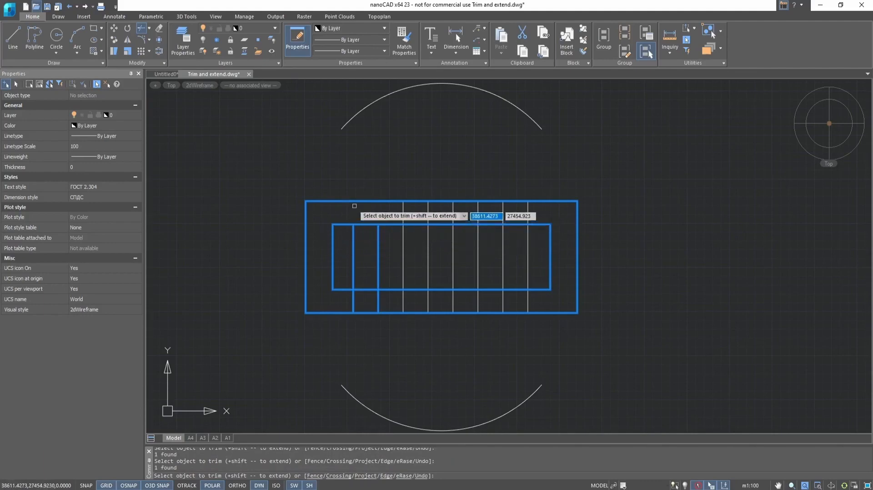
click(354, 206)
click(356, 201)
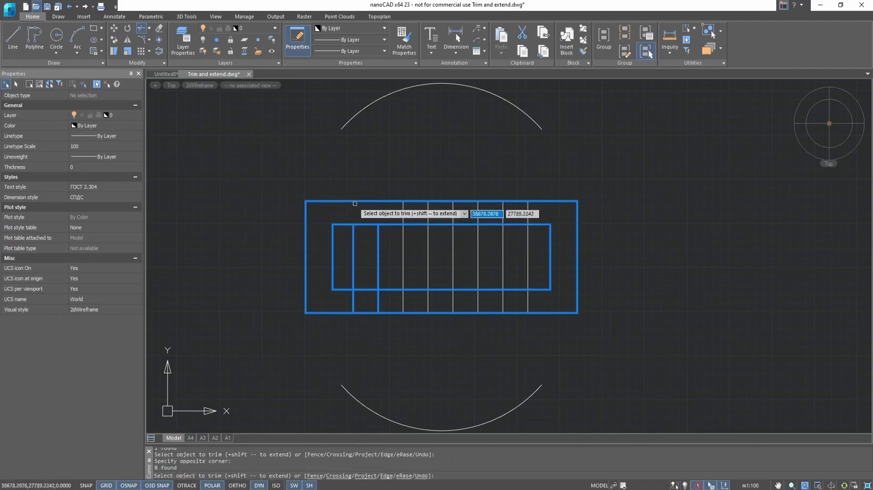
click(355, 201)
click(332, 313)
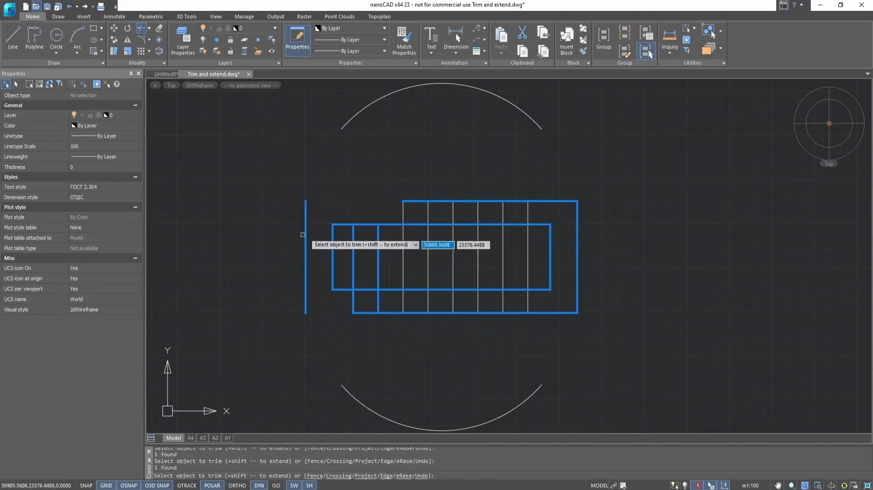
End trimming, delete the leftover left vertical line, then undo to restore the grid.
key(Escape)
key(Escape)
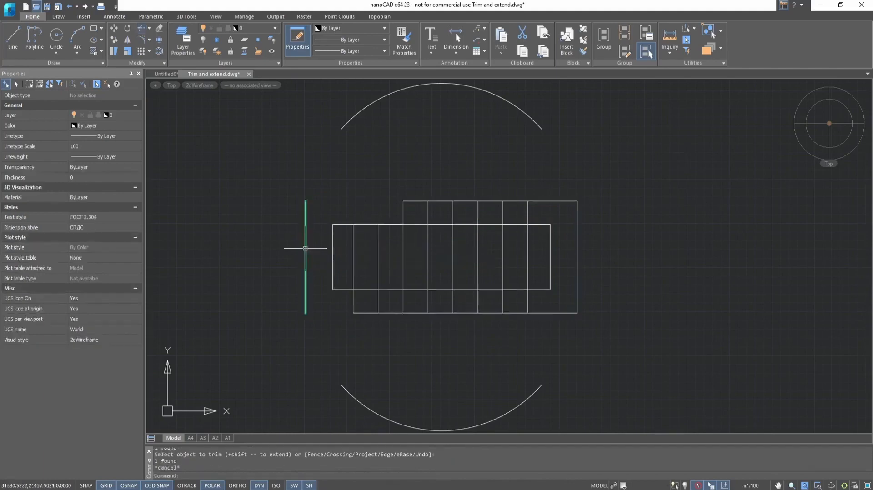
click(306, 237)
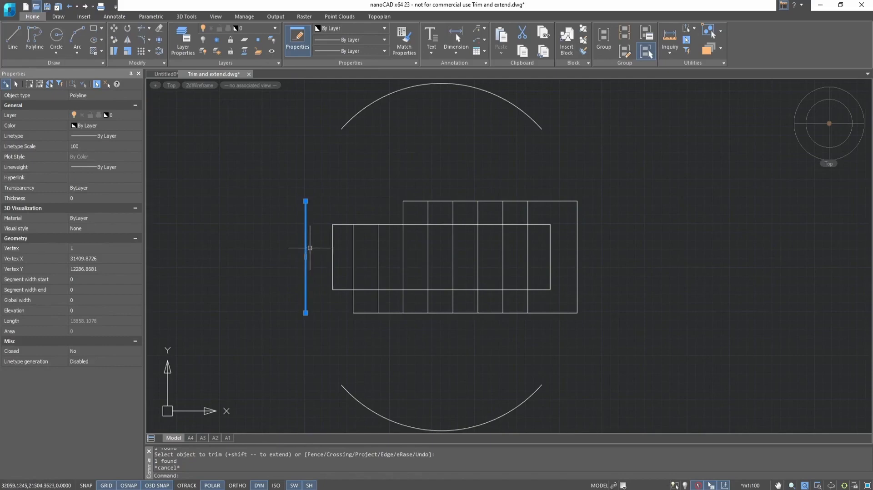
key(Delete)
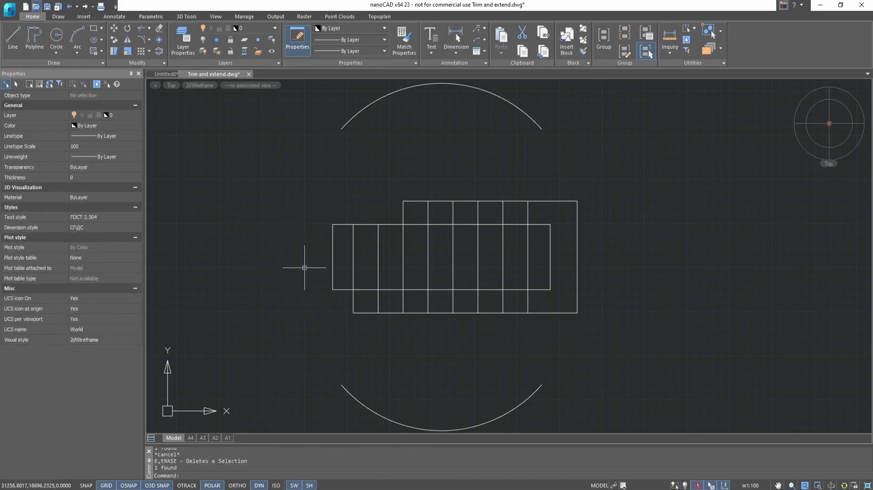
key(ctrl+z)
key(ctrl+z)
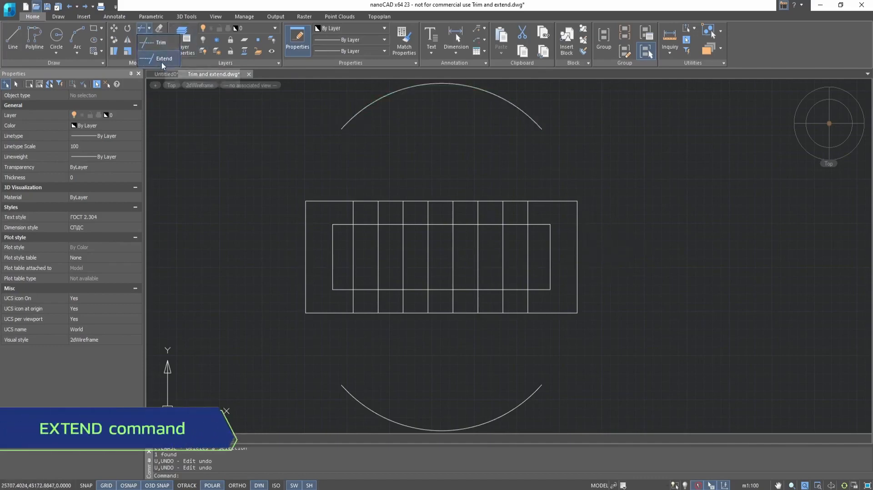
Start Extend and make trial window selections over the grid, cancelling each.
click(162, 59)
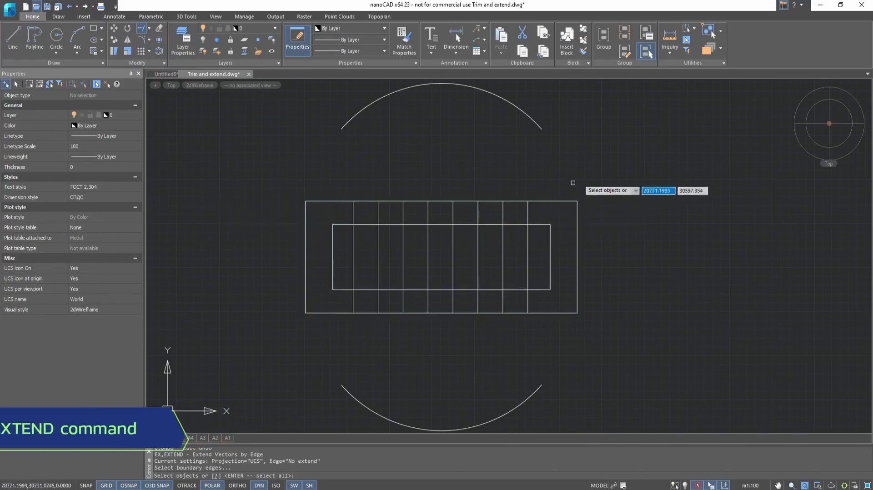
click(617, 170)
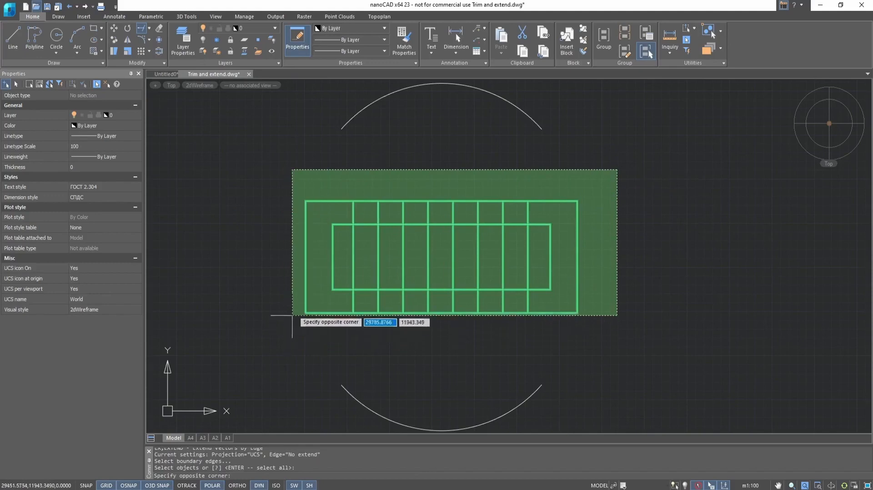
click(296, 333)
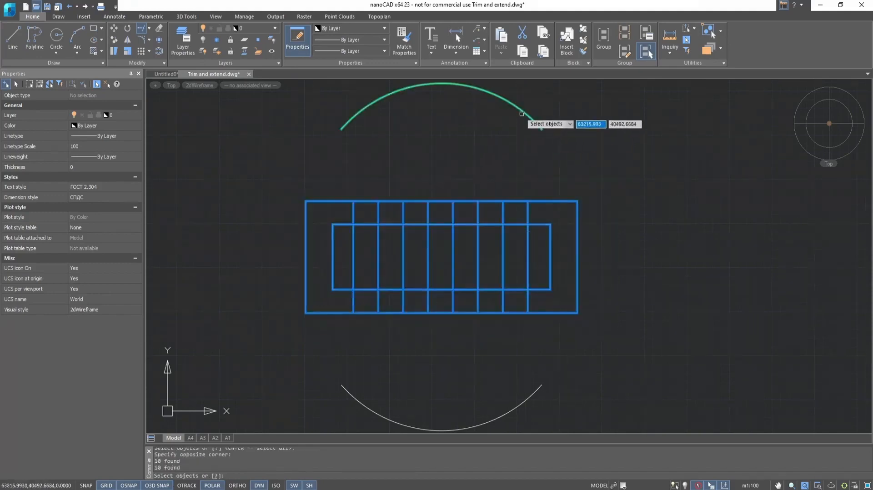
key(Escape)
click(547, 212)
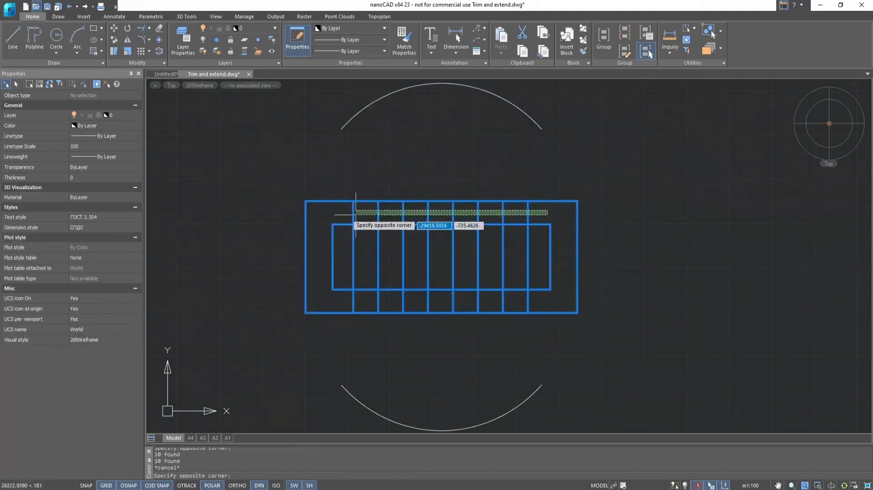
click(336, 217)
key(Escape)
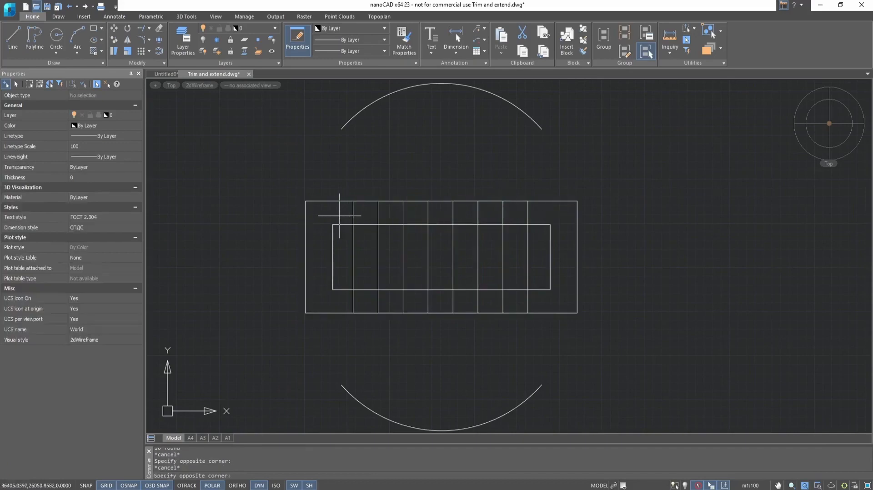
click(543, 210)
Crossing-select the eight vertical grid lines and add the top arc to the selection.
click(543, 212)
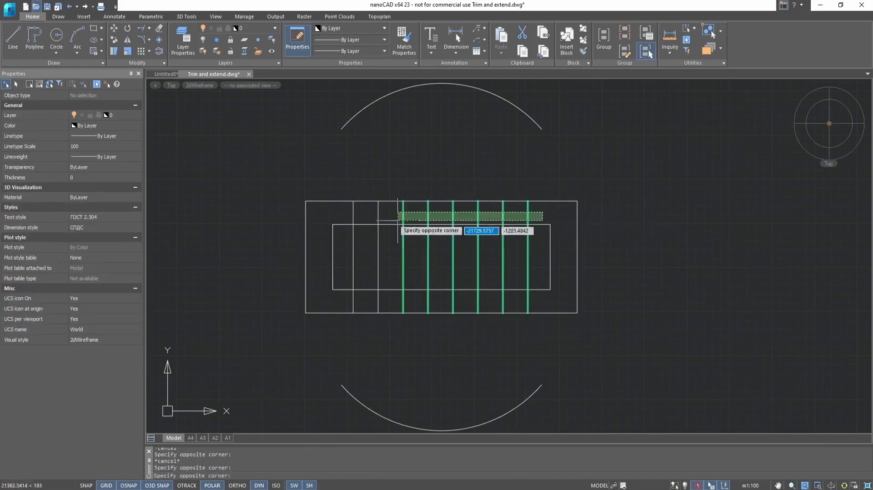
click(317, 221)
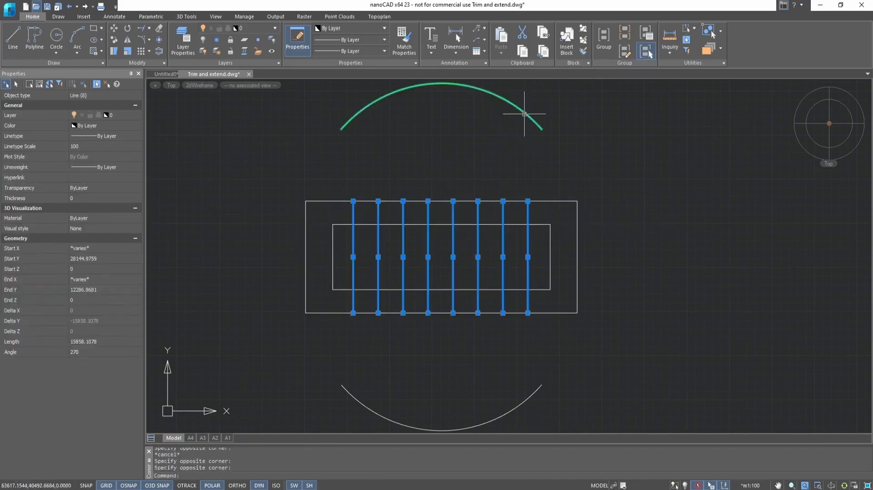
click(524, 114)
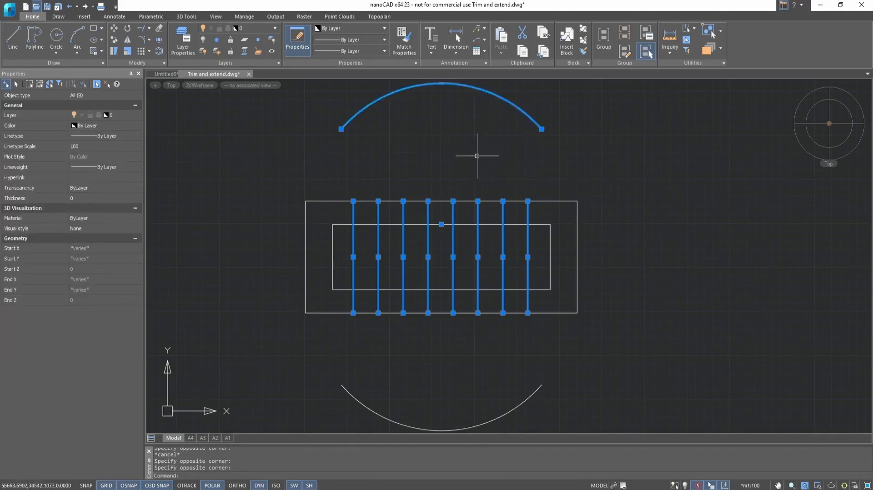
Run EX and extend the vertical lines up to the top arc, using a fence across them.
text(ex)
key(Return)
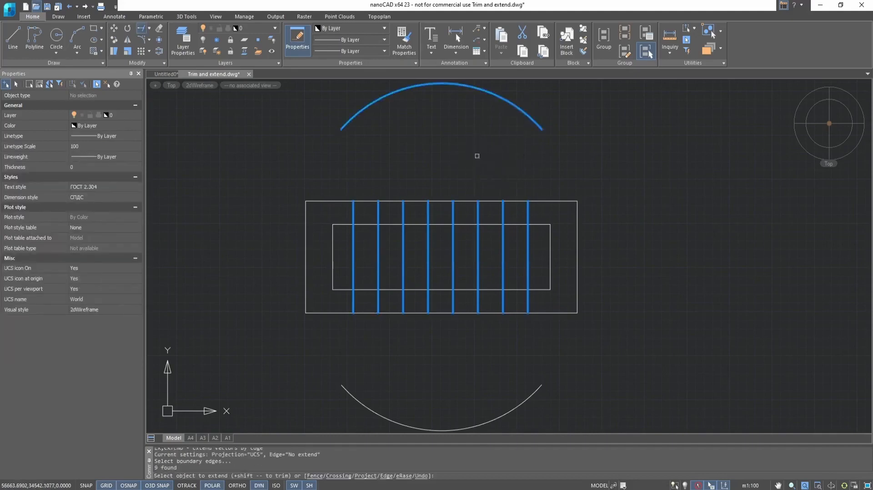
click(353, 215)
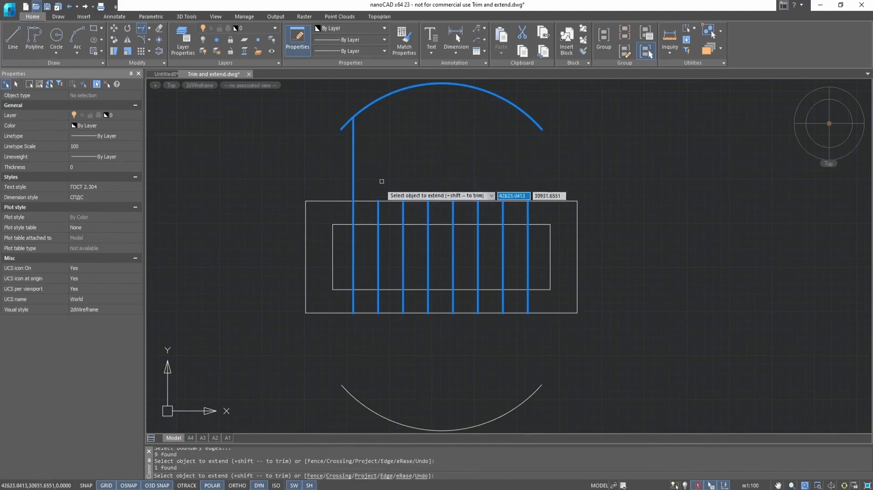
click(348, 215)
click(549, 217)
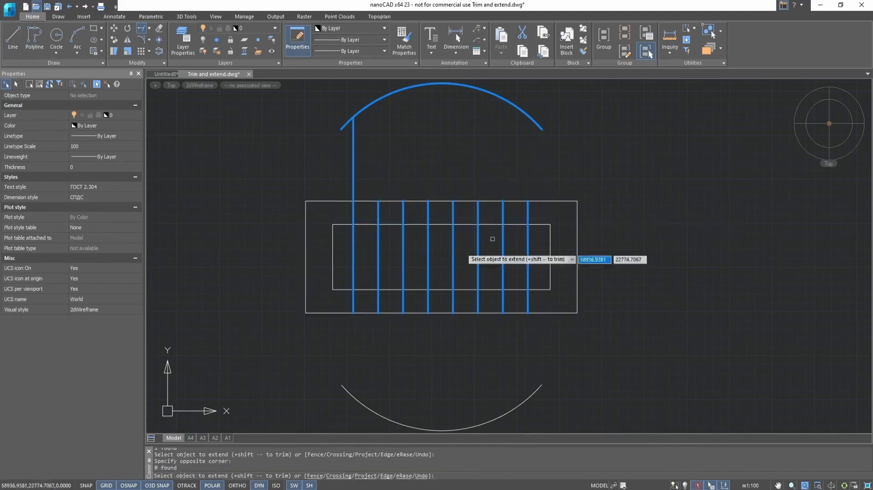
click(314, 477)
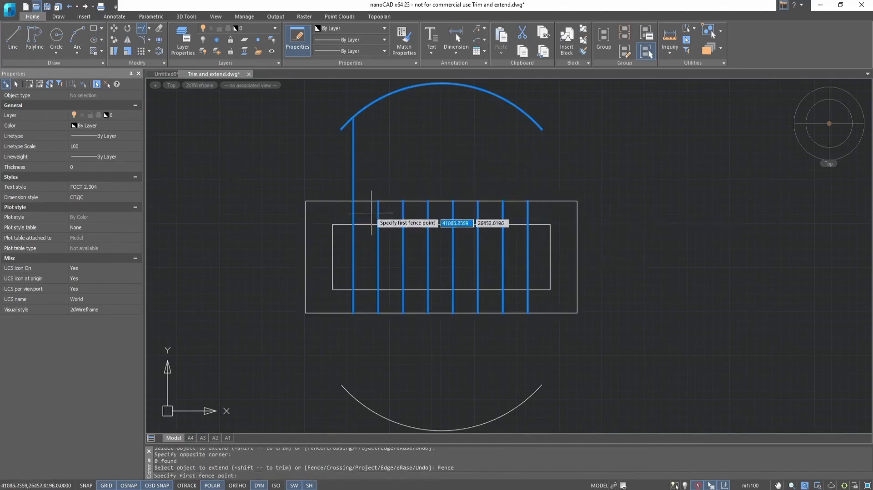
click(372, 213)
click(534, 210)
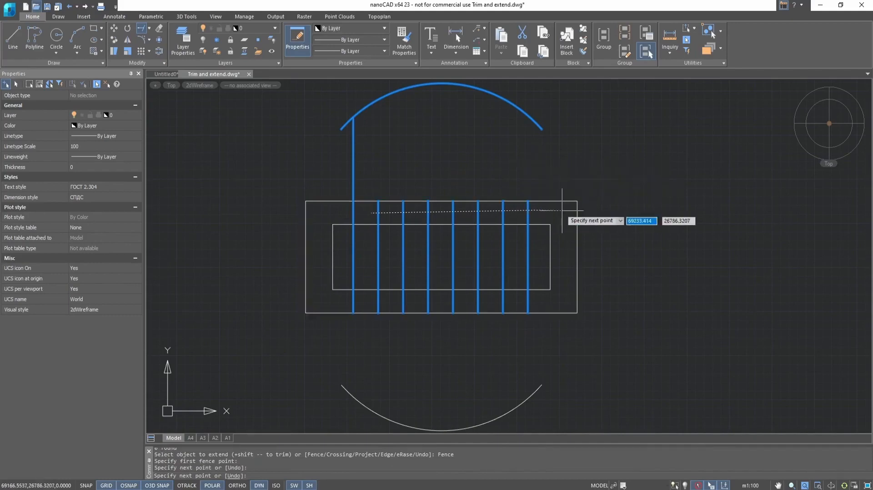
key(Return)
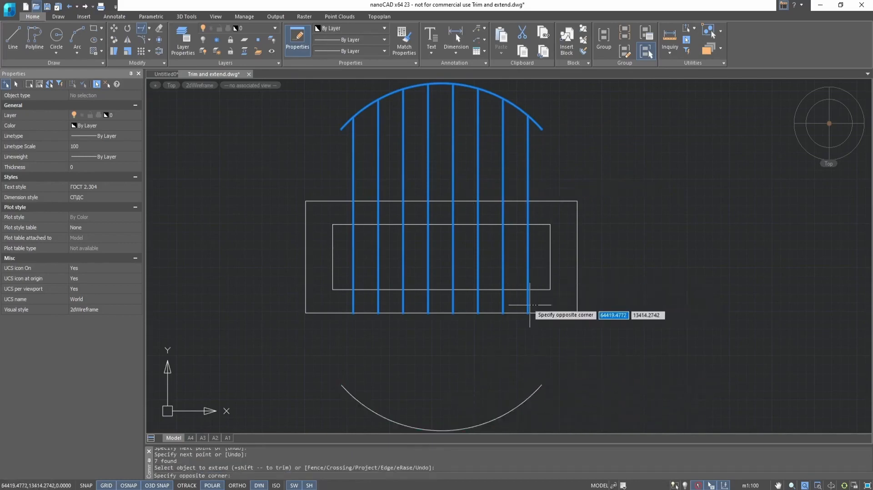
Extend the last rightmost lines, try picking the arcs, undo the last change and exit Extend.
click(515, 304)
click(530, 321)
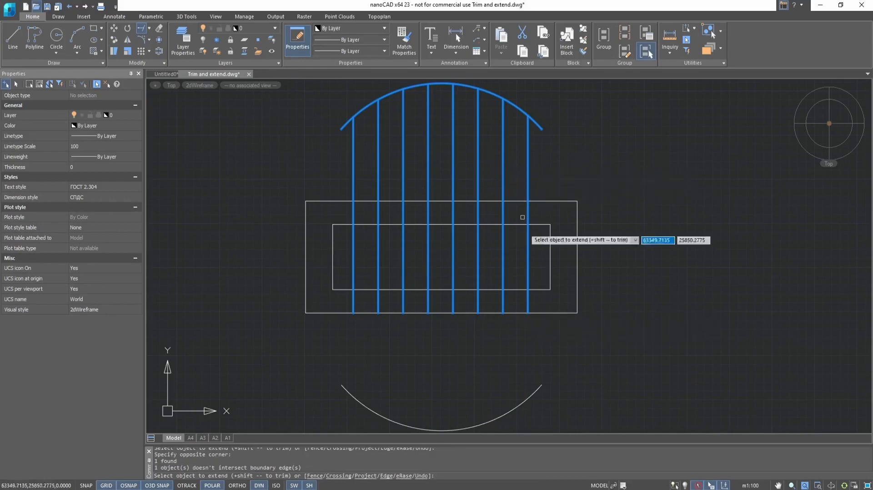
click(518, 109)
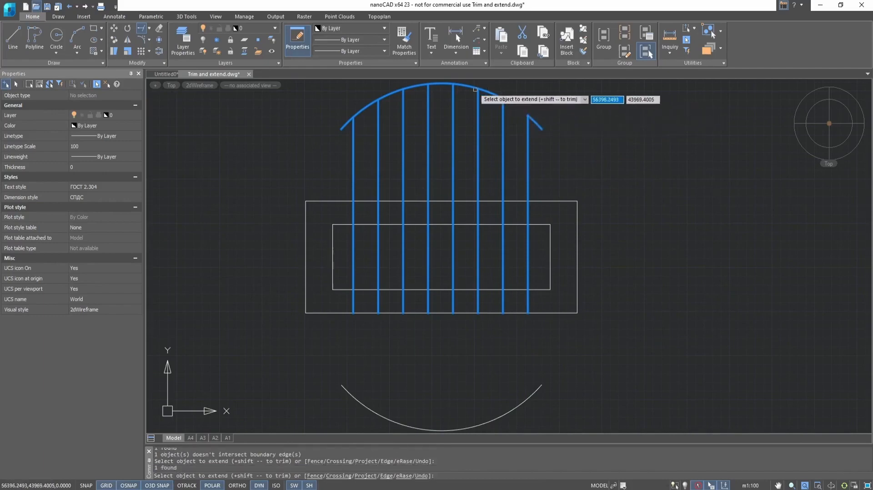
click(503, 128)
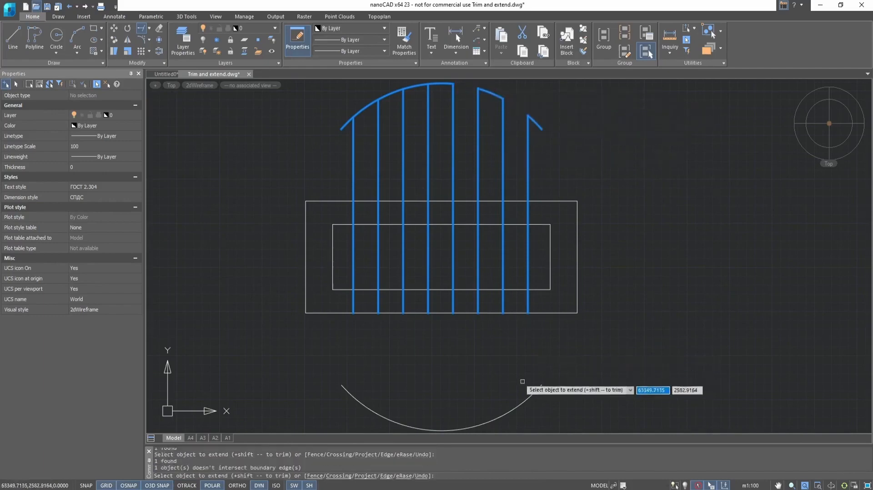
click(529, 393)
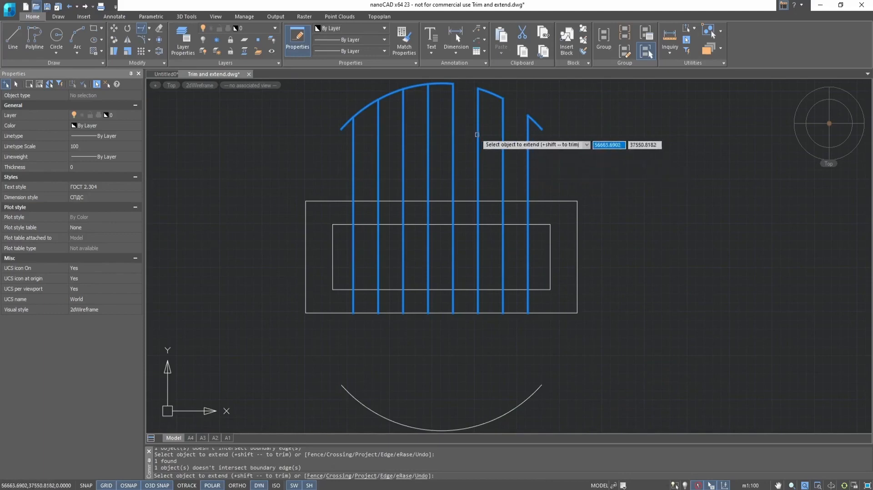
shift+click(445, 84)
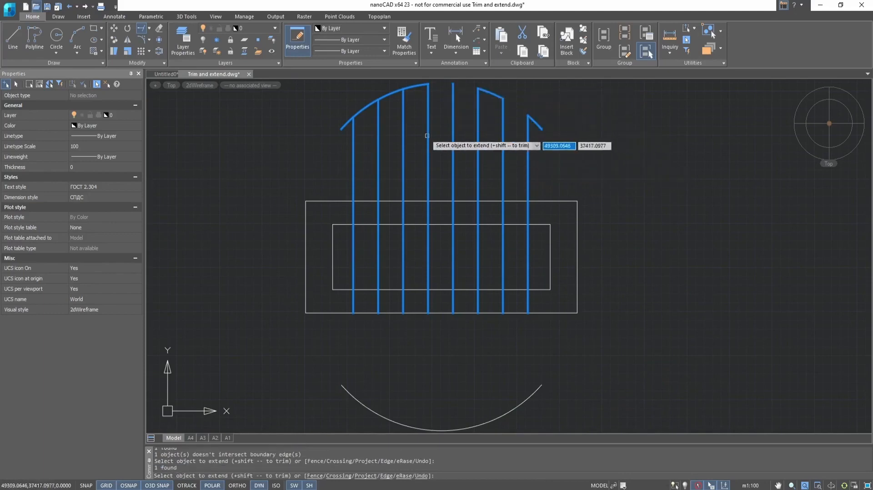
key(ctrl+z)
key(ctrl+z)
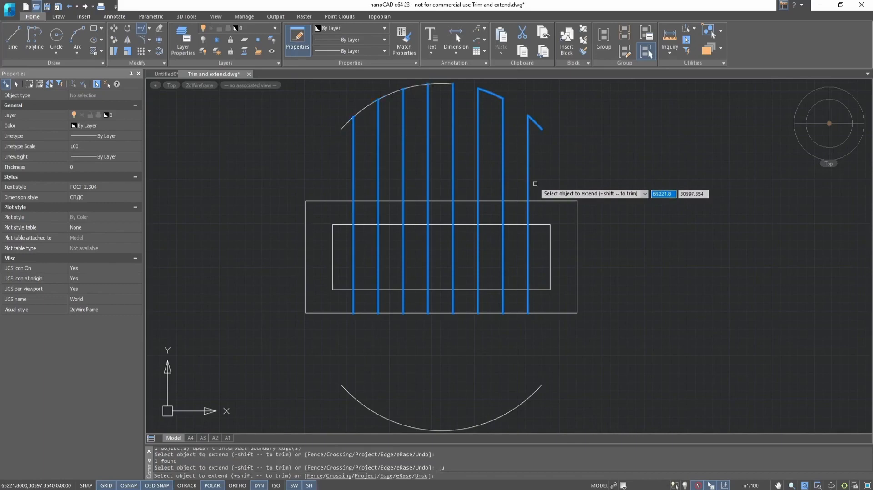
key(Escape)
key(ctrl+z)
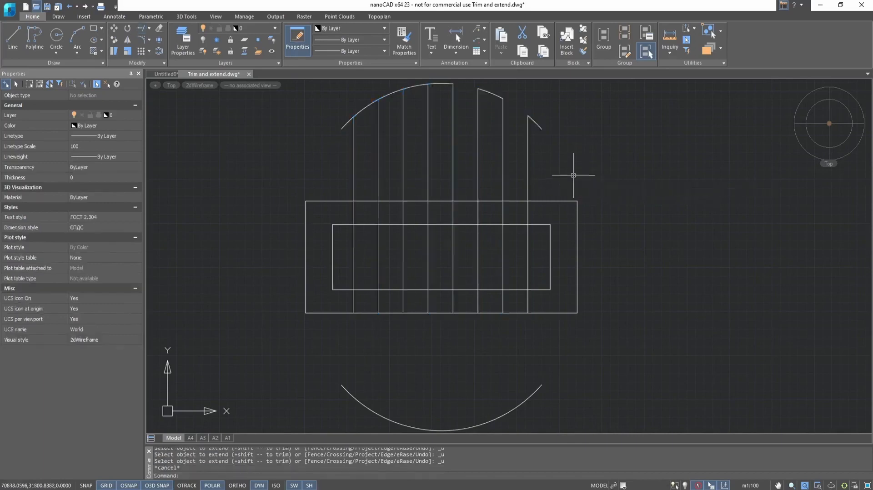
Select all the vertical grid lines together with the top arc.
scroll(549, 208, down, 2)
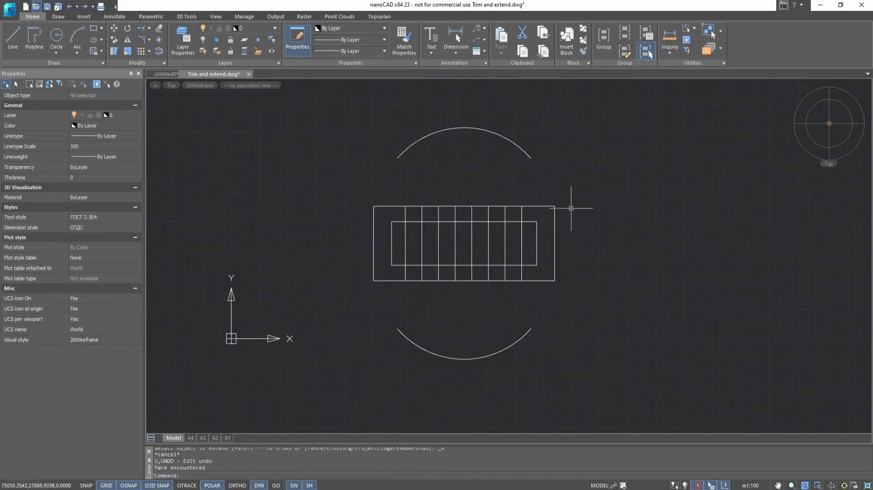
click(609, 184)
click(362, 298)
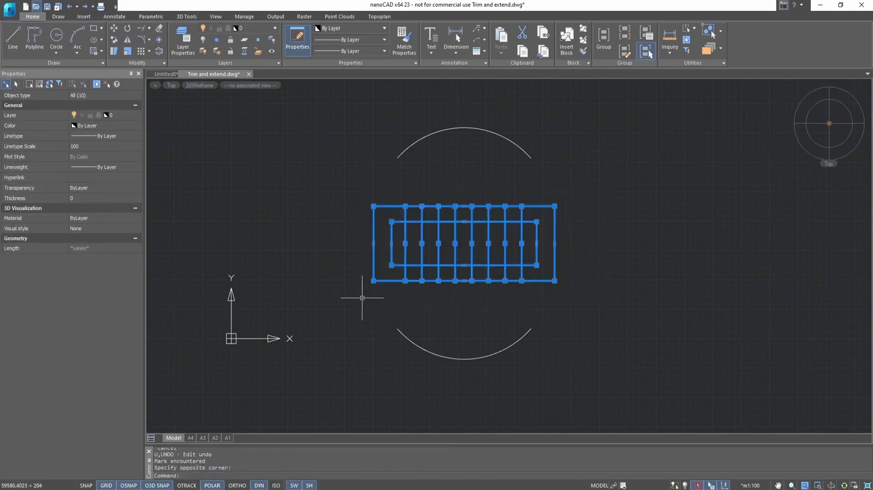
click(495, 135)
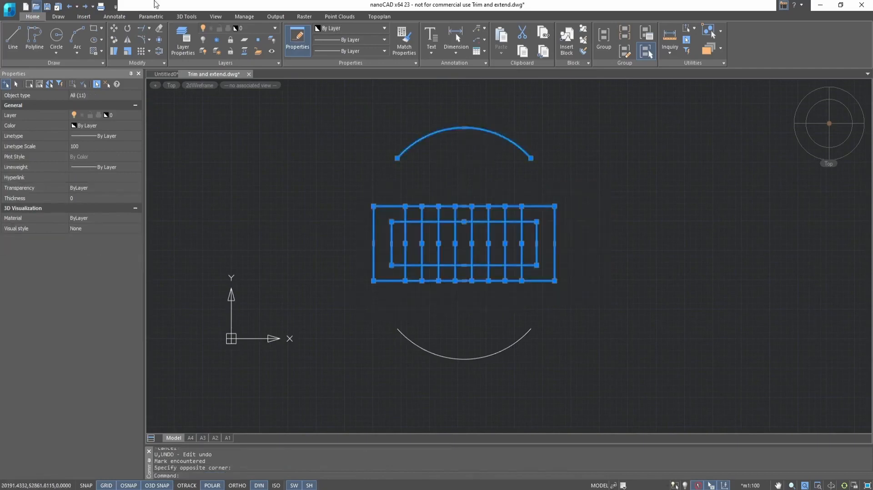
Extend a right-hand vertical line to the top arc, then undo the extension.
click(147, 29)
scroll(479, 197, up, 2)
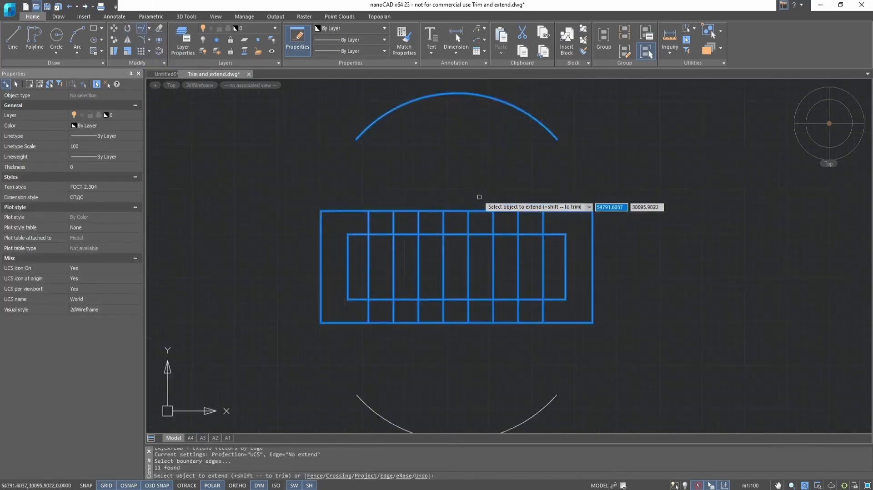
click(542, 219)
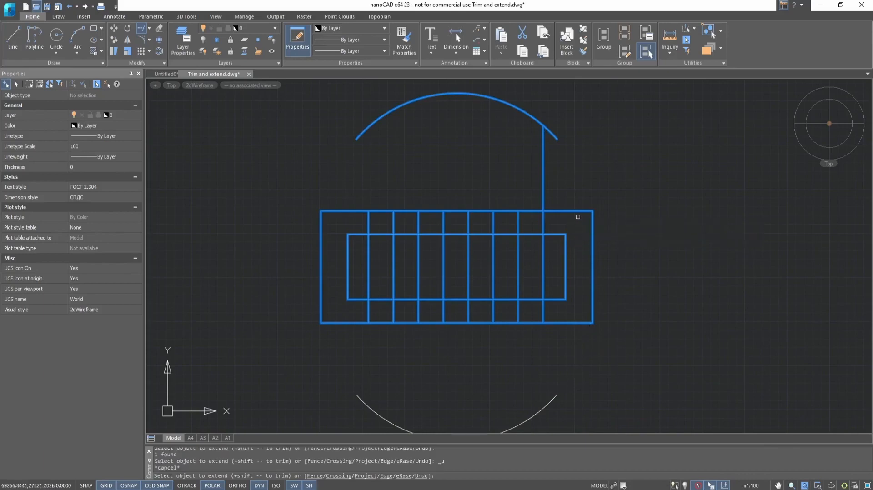
key(ctrl+z)
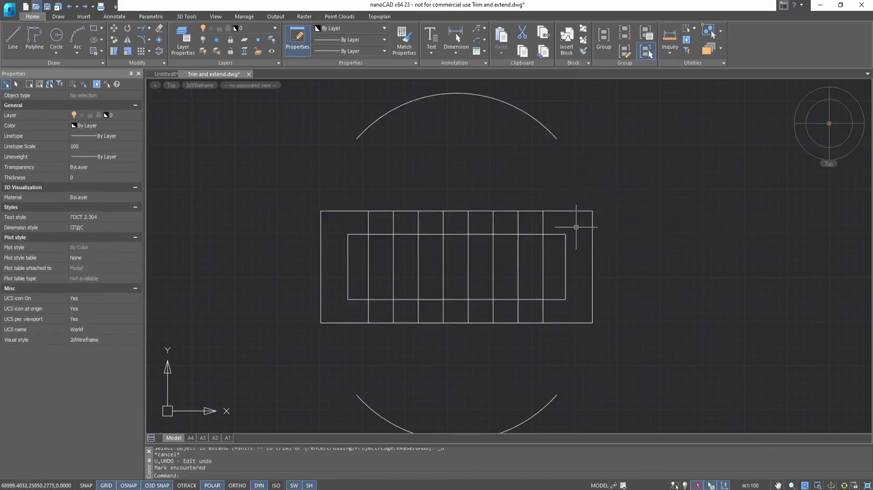
Select every object in the drawing as extend boundaries.
click(597, 121)
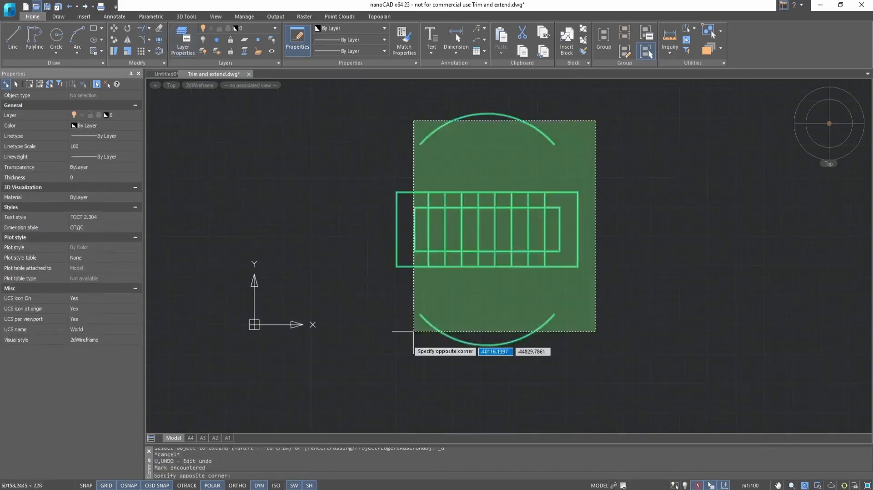
click(413, 361)
scroll(343, 239, down, 2)
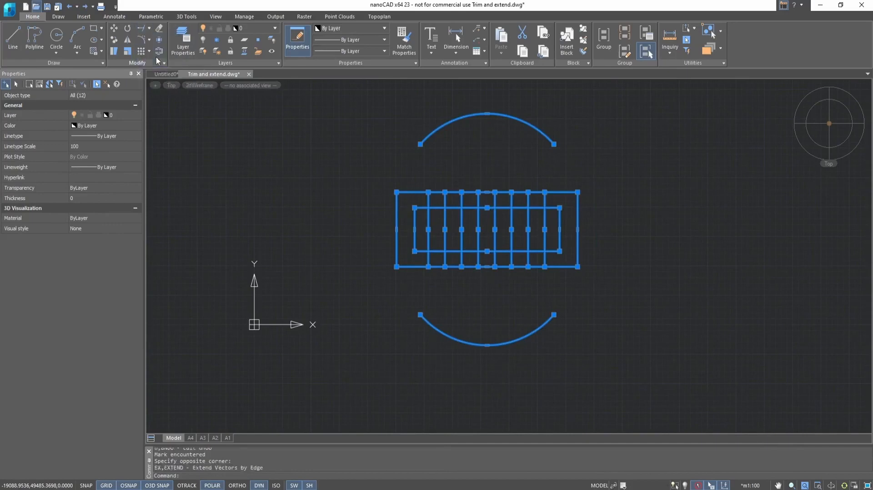
Extend all eight vertical lines down to the bottom arc and two up to the top arc.
click(553, 260)
click(433, 260)
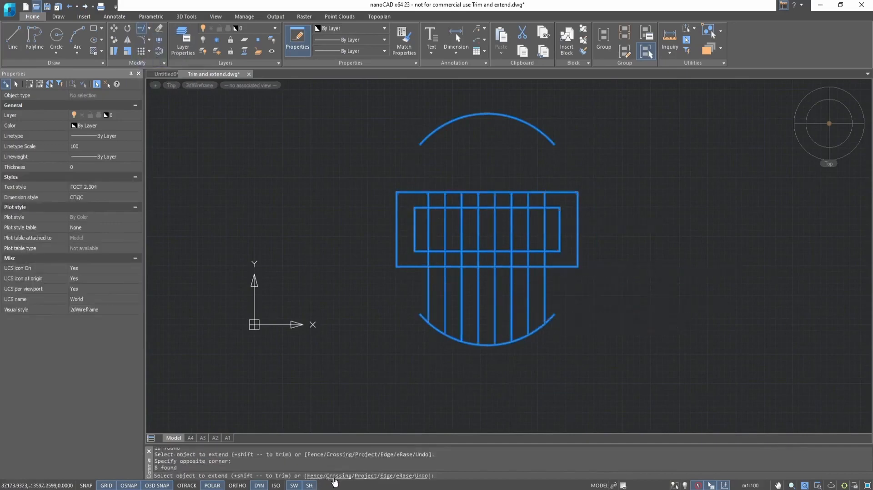
click(462, 216)
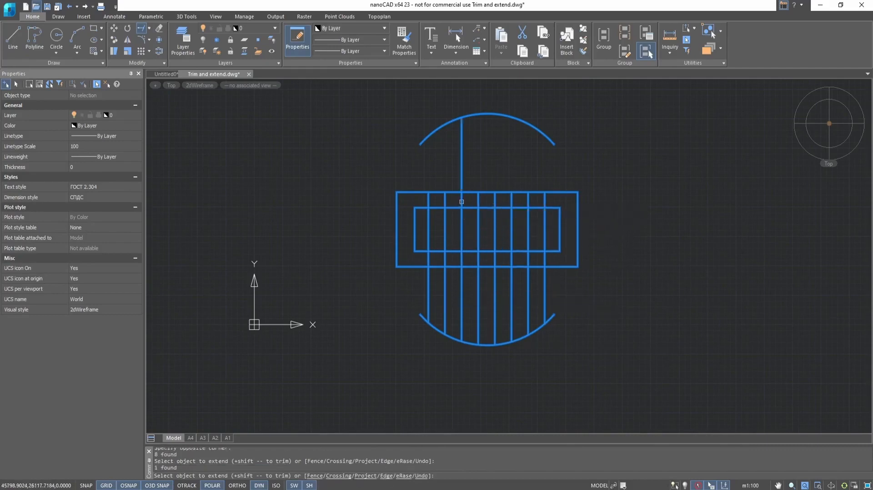
click(495, 211)
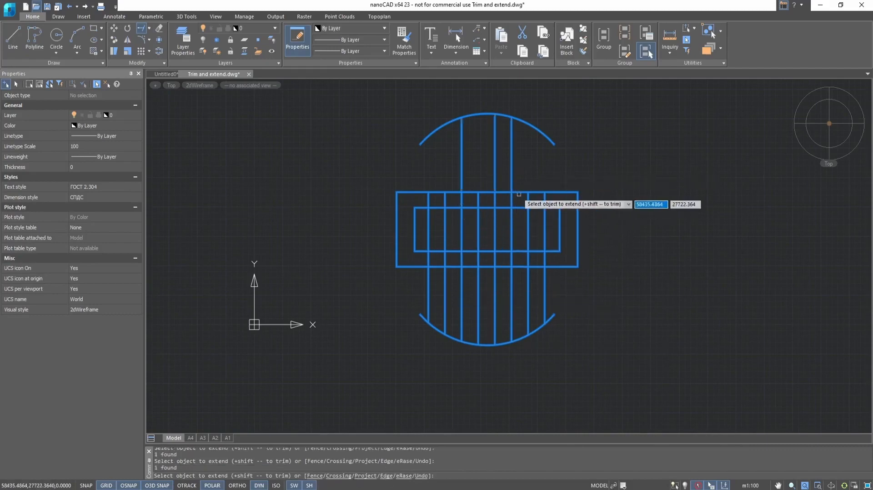